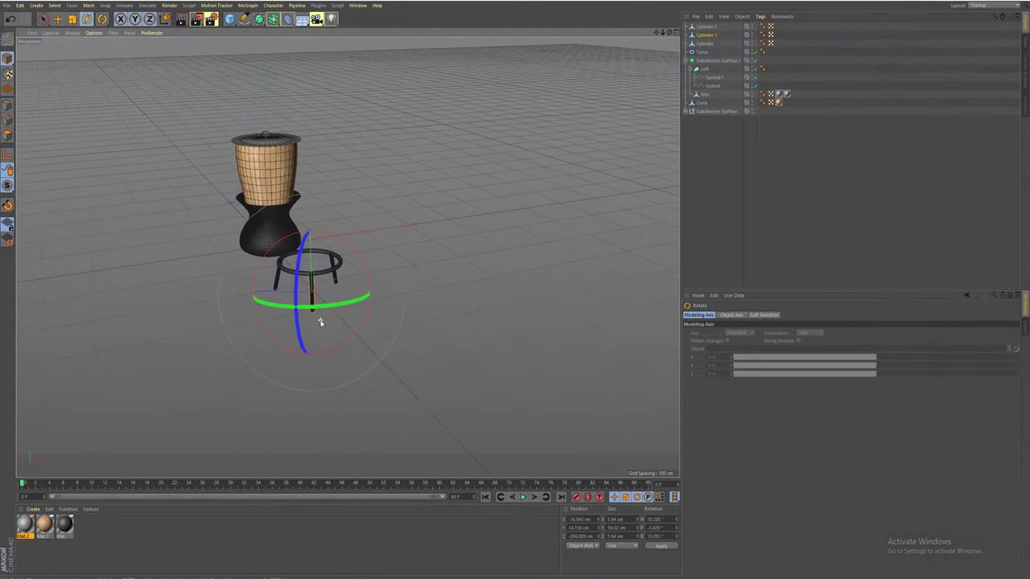
- Switch from File Explorer to the open Cinema 4D scene with the vase and stand
{"action": "mouse_move", "coordinate": [322, 322]}
{"action": "left_mouse_down", "text": "alt"}
{"action": "mouse_move", "coordinate": [443, 373]}
{"action": "mouse_move", "coordinate": [361, 427]}
{"action": "mouse_move", "coordinate": [357, 418]}
{"action": "mouse_move", "coordinate": [422, 419]}
{"action": "mouse_move", "coordinate": [311, 363]}
{"action": "mouse_move", "coordinate": [333, 379]}
{"action": "mouse_move", "coordinate": [287, 430]}
{"action": "mouse_move", "coordinate": [265, 405]}
{"action": "mouse_move", "coordinate": [340, 471]}
{"action": "mouse_move", "coordinate": [330, 447]}
{"action": "left_mouse_up", "text": "alt"}
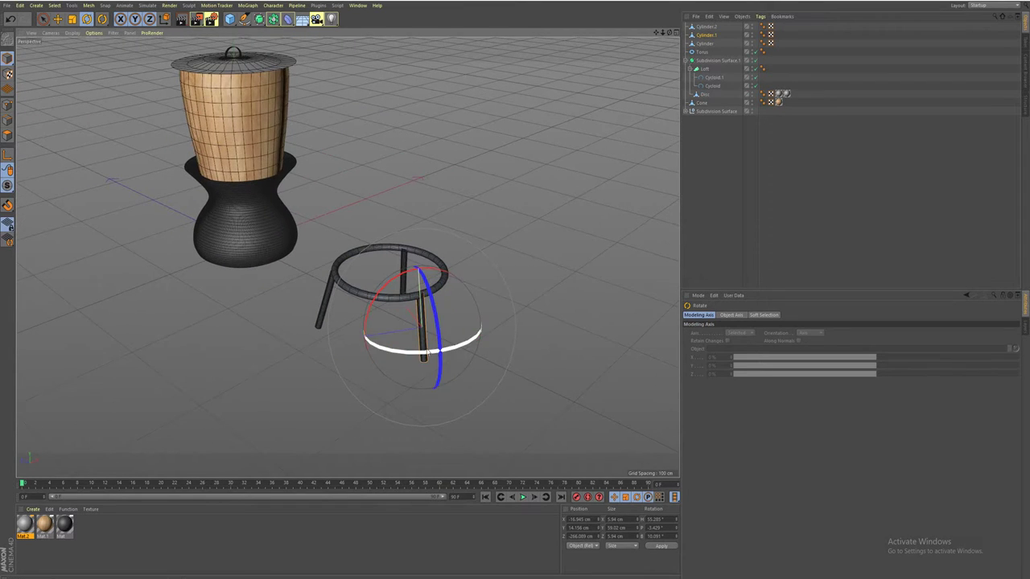
- Tilt the stand leg, slide it along X, then tilt it a few more degrees
{"action": "left_click_drag", "start_coordinate": [428, 354], "coordinate": [450, 354]}
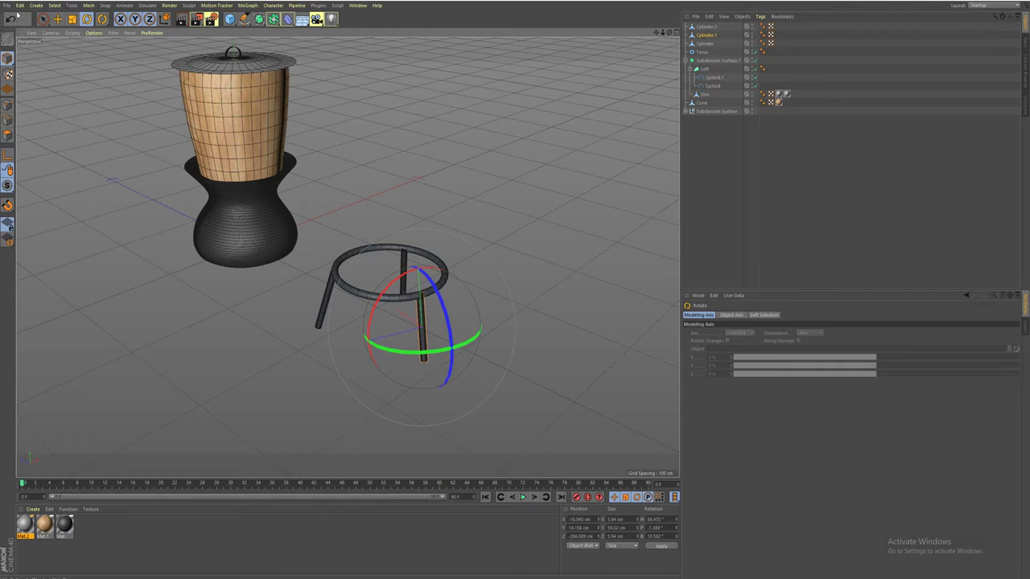
{"action": "left_click", "coordinate": [57, 18]}
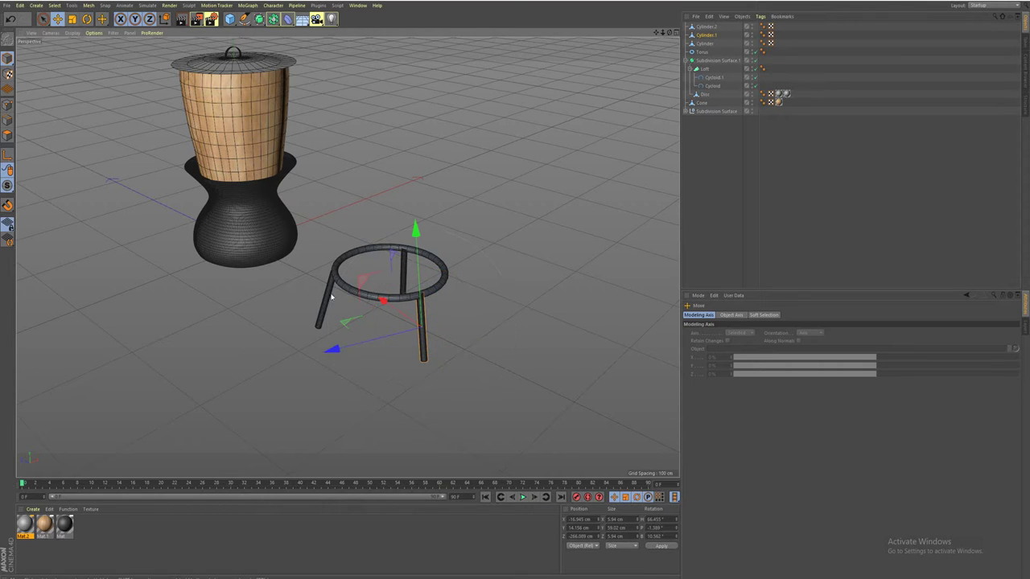
{"action": "left_click_drag", "start_coordinate": [334, 350], "coordinate": [344, 347]}
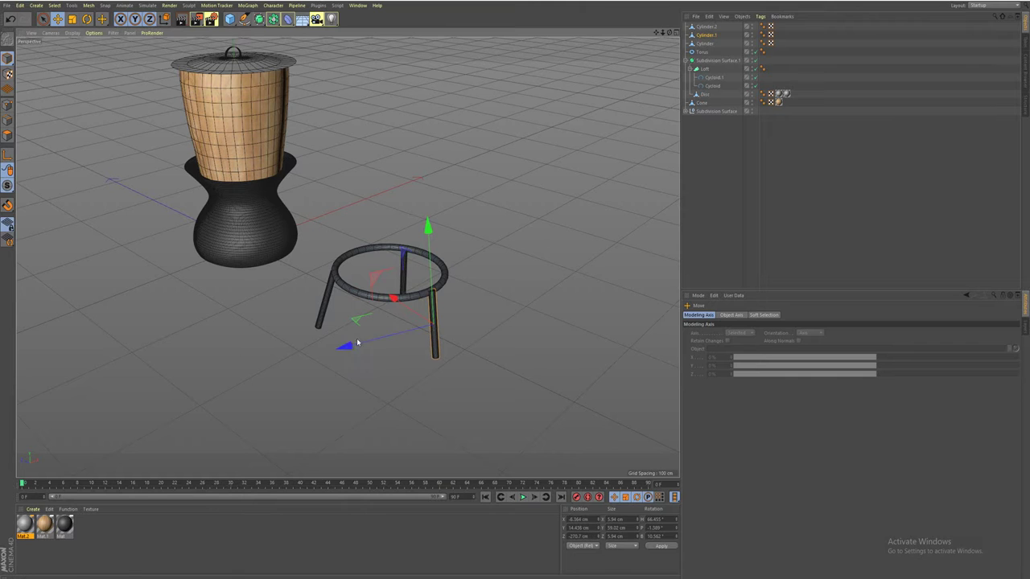
{"action": "mouse_move", "coordinate": [392, 296]}
{"action": "left_mouse_down"}
{"action": "mouse_move", "coordinate": [372, 327]}
{"action": "mouse_move", "coordinate": [390, 325]}
{"action": "left_mouse_up"}
{"action": "key", "text": "r"}
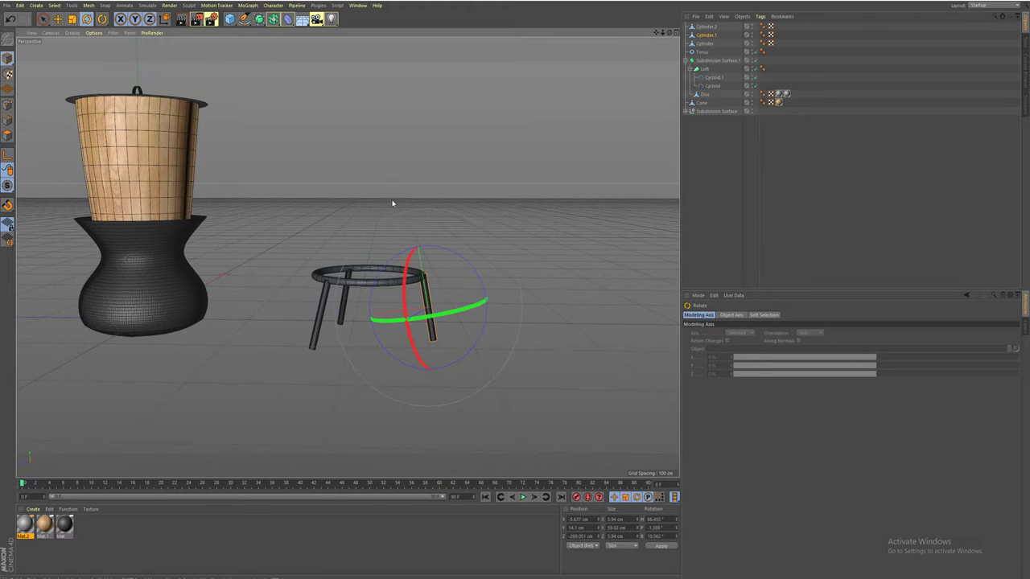
{"action": "left_click_drag", "start_coordinate": [444, 252], "coordinate": [421, 258]}
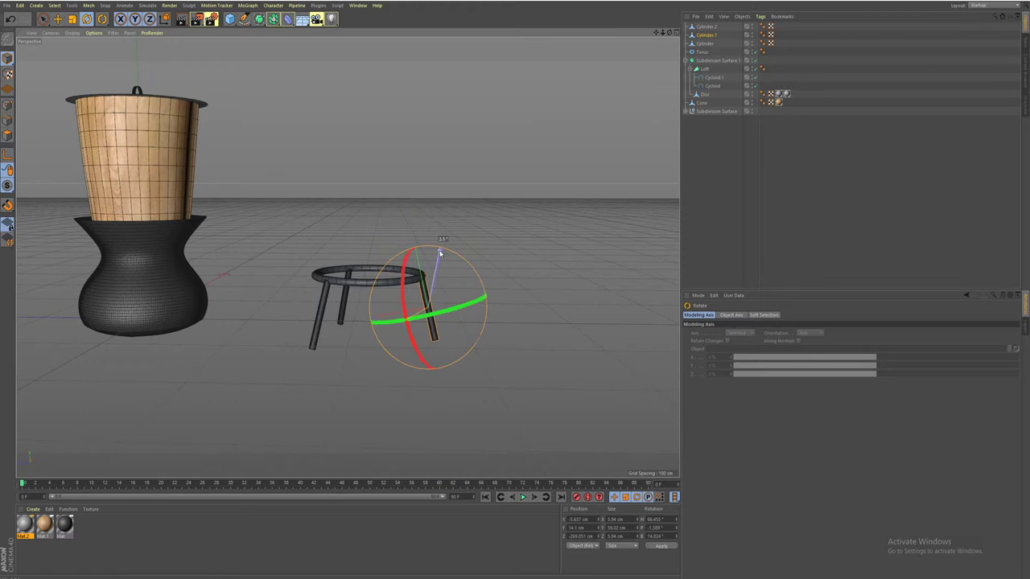
- Orbit to an eye-level front view of the stand and vase
{"action": "mouse_move", "coordinate": [287, 324]}
{"action": "left_mouse_down", "text": "alt"}
{"action": "mouse_move", "coordinate": [311, 351]}
{"action": "mouse_move", "coordinate": [288, 421]}
{"action": "mouse_move", "coordinate": [309, 370]}
{"action": "mouse_move", "coordinate": [223, 370]}
{"action": "mouse_move", "coordinate": [249, 385]}
{"action": "left_mouse_up", "text": "alt"}
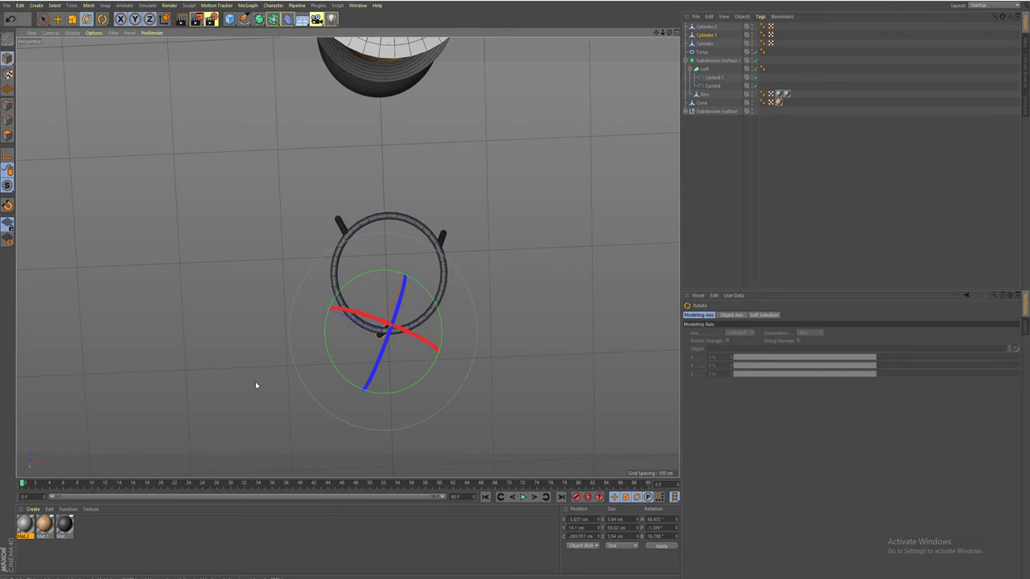
{"action": "key", "text": "super"}
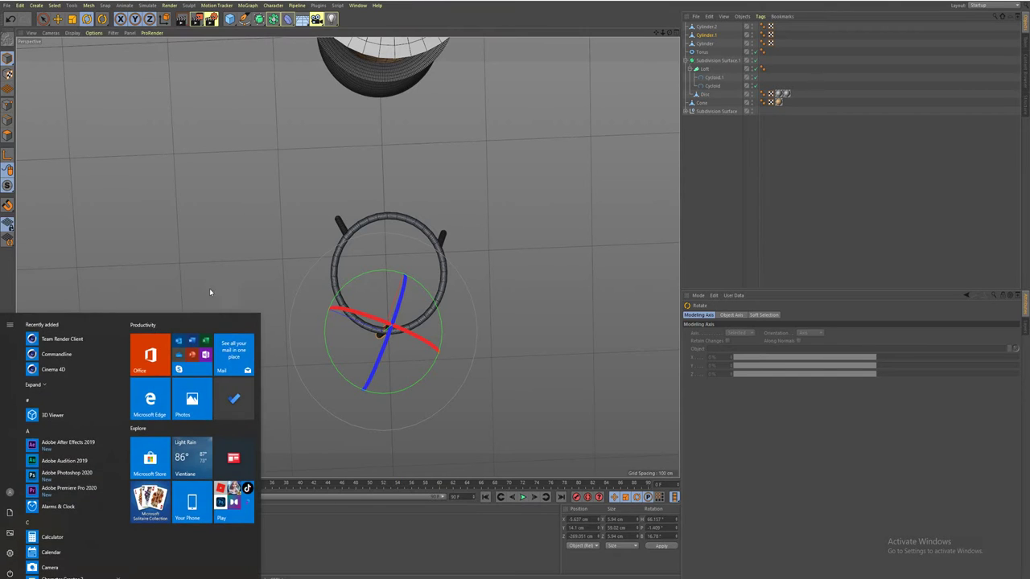
{"action": "left_click", "coordinate": [213, 302]}
{"action": "left_click", "coordinate": [207, 271]}
{"action": "mouse_move", "coordinate": [207, 271]}
{"action": "left_mouse_down", "text": "alt"}
{"action": "mouse_move", "coordinate": [258, 347]}
{"action": "mouse_move", "coordinate": [287, 326]}
{"action": "mouse_move", "coordinate": [298, 281]}
{"action": "mouse_move", "coordinate": [334, 232]}
{"action": "mouse_move", "coordinate": [377, 221]}
{"action": "left_mouse_up", "text": "alt"}
{"action": "mouse_move", "coordinate": [222, 445]}
{"action": "left_mouse_down", "text": "alt"}
{"action": "mouse_move", "coordinate": [269, 409]}
{"action": "mouse_move", "coordinate": [283, 422]}
{"action": "mouse_move", "coordinate": [313, 410]}
{"action": "mouse_move", "coordinate": [326, 421]}
{"action": "left_mouse_up", "text": "alt"}
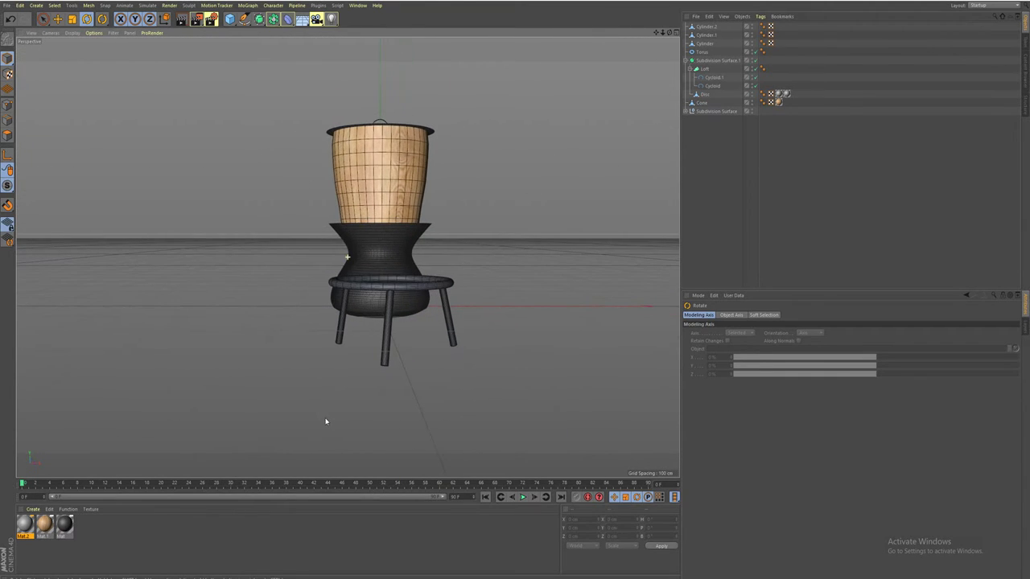
- Select the stand leg and rotate it to a new angle
{"action": "left_click", "coordinate": [367, 322]}
{"action": "left_click_drag", "start_coordinate": [421, 277], "coordinate": [416, 276]}
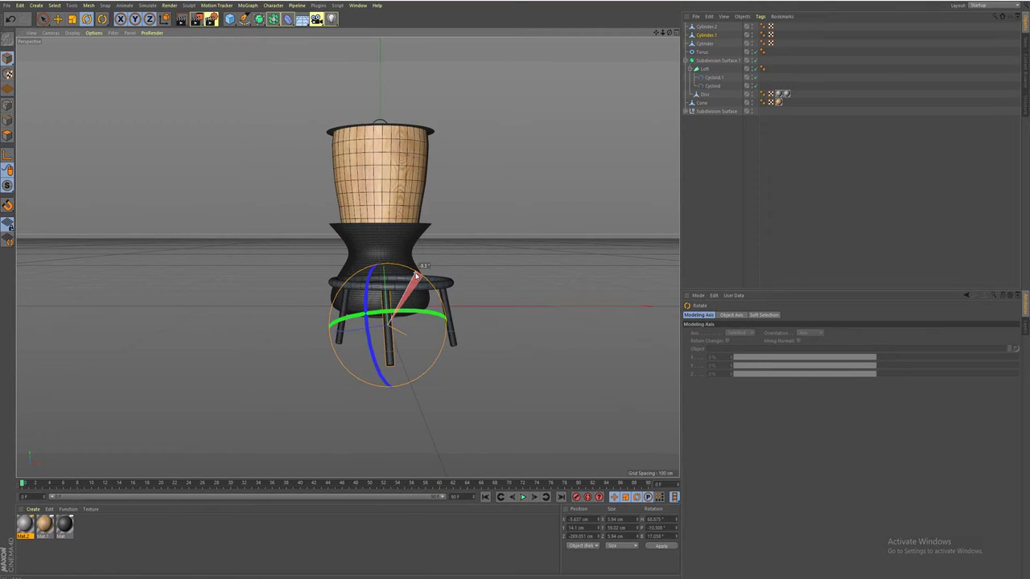
{"action": "left_click_drag", "start_coordinate": [391, 391], "coordinate": [383, 397], "text": "alt"}
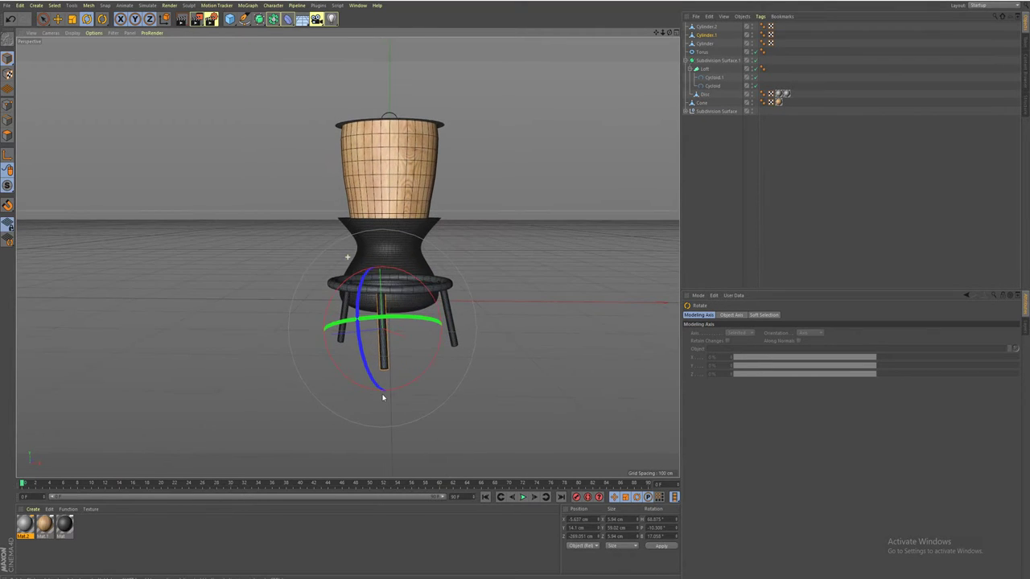
- Slide the leg along Z and X to about X -1.5 cm under the ring
{"action": "left_click", "coordinate": [57, 19]}
{"action": "left_click_drag", "start_coordinate": [298, 338], "coordinate": [302, 340]}
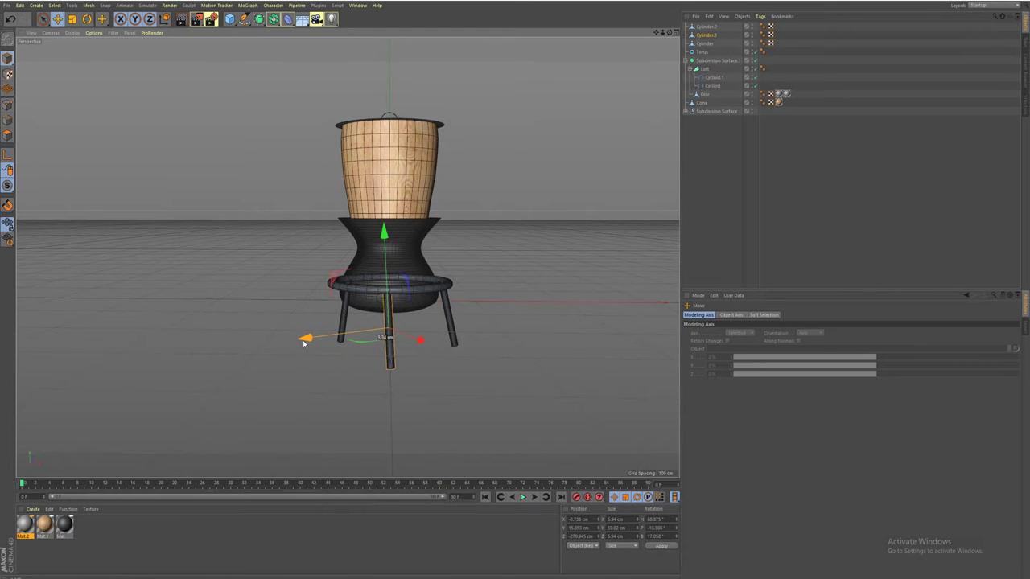
{"action": "mouse_move", "coordinate": [414, 340]}
{"action": "left_mouse_down"}
{"action": "mouse_move", "coordinate": [423, 342]}
{"action": "mouse_move", "coordinate": [259, 418]}
{"action": "mouse_move", "coordinate": [276, 346]}
{"action": "left_mouse_up"}
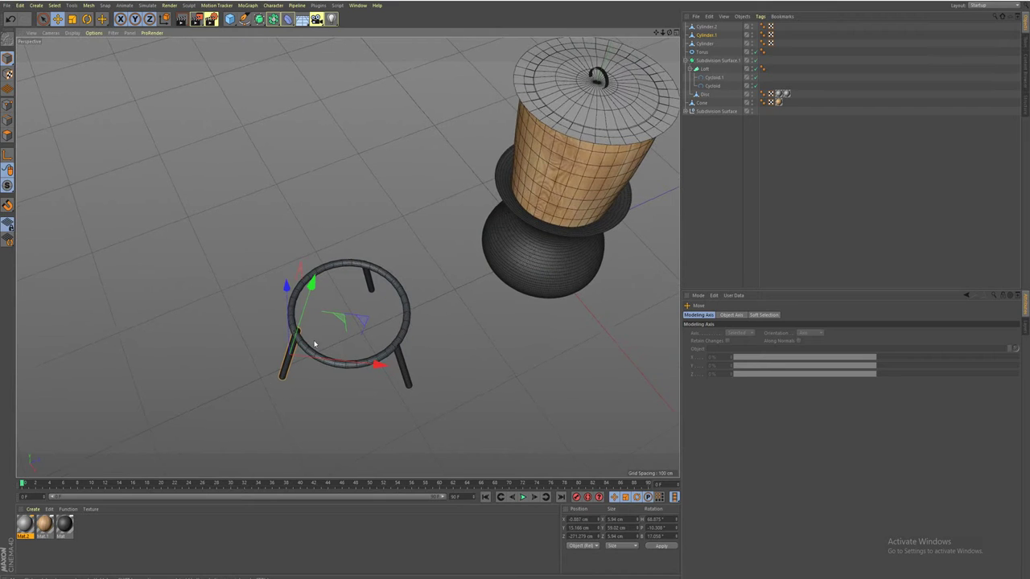
{"action": "mouse_move", "coordinate": [371, 362]}
{"action": "left_mouse_down"}
{"action": "mouse_move", "coordinate": [278, 397]}
{"action": "mouse_move", "coordinate": [234, 400]}
{"action": "mouse_move", "coordinate": [212, 418]}
{"action": "mouse_move", "coordinate": [274, 368]}
{"action": "mouse_move", "coordinate": [339, 396]}
{"action": "mouse_move", "coordinate": [299, 405]}
{"action": "mouse_move", "coordinate": [402, 411]}
{"action": "mouse_move", "coordinate": [397, 418]}
{"action": "mouse_move", "coordinate": [336, 330]}
{"action": "left_mouse_up"}
{"action": "left_click", "coordinate": [336, 241]}
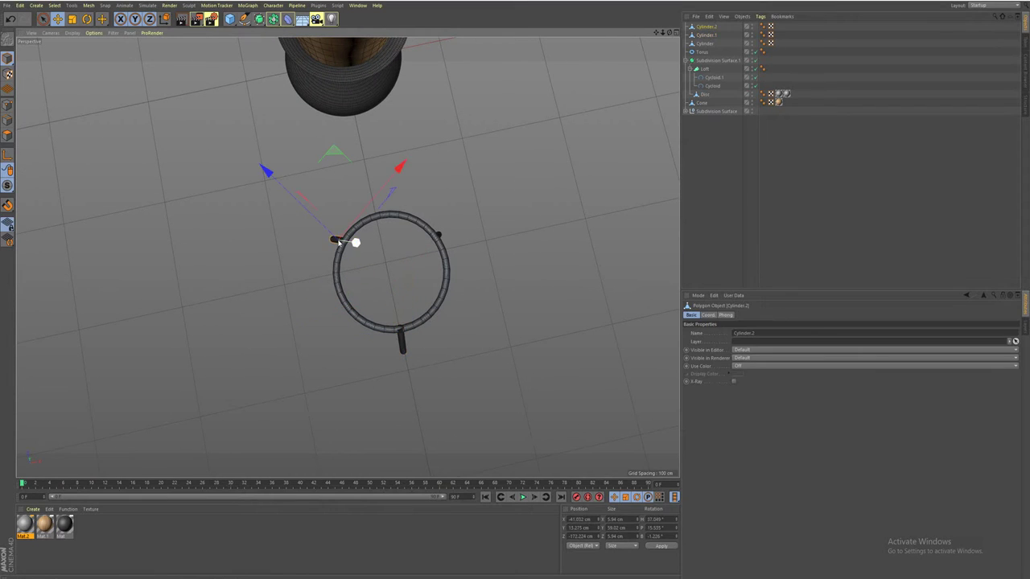
- Shift Cylinder.2 along X and Z and inspect the ring from an oblique view
{"action": "left_click_drag", "start_coordinate": [395, 166], "coordinate": [394, 193]}
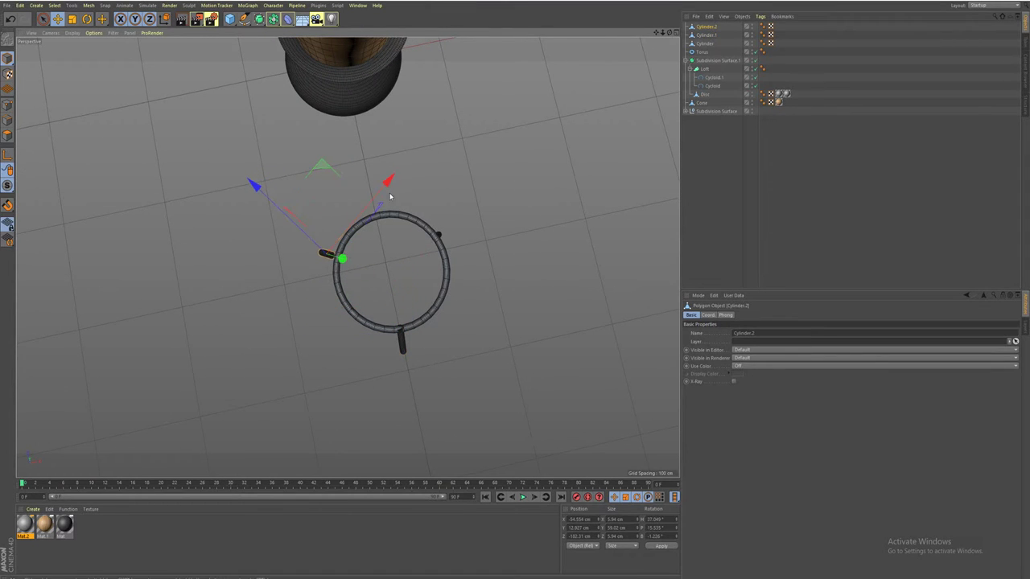
{"action": "left_click_drag", "start_coordinate": [255, 186], "coordinate": [263, 194]}
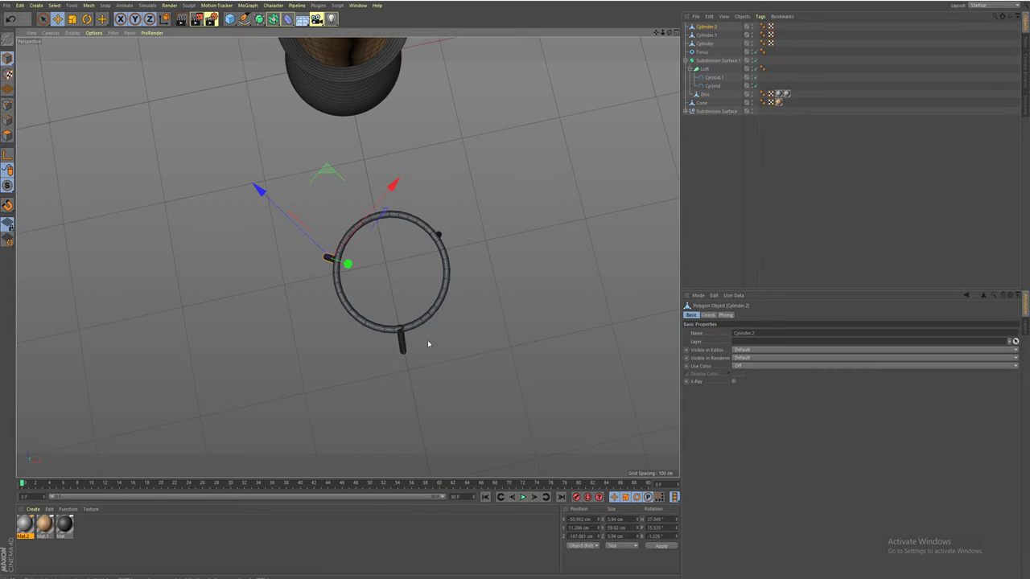
{"action": "left_click", "coordinate": [438, 237]}
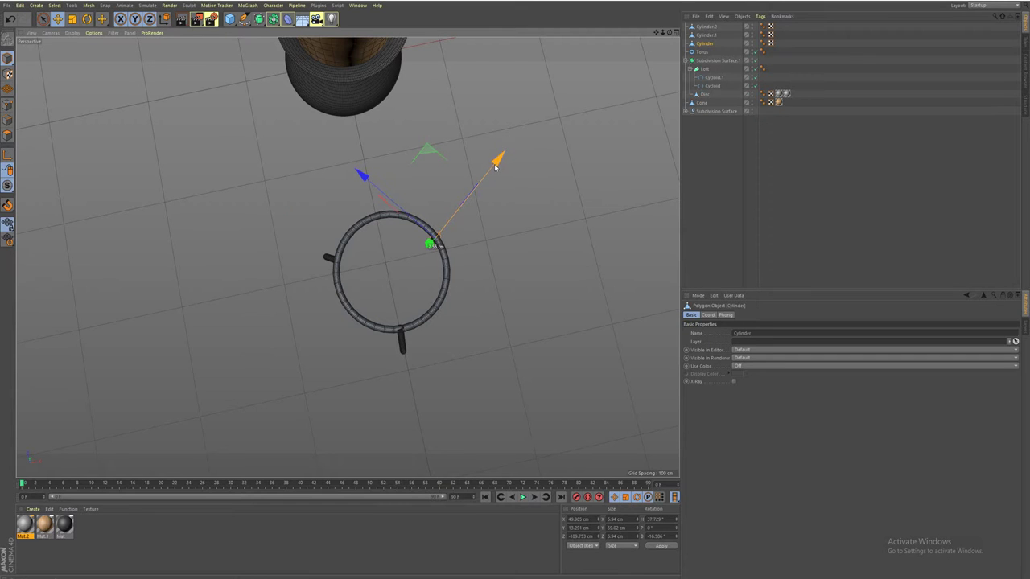
{"action": "left_click_drag", "start_coordinate": [462, 360], "coordinate": [456, 345], "text": "alt"}
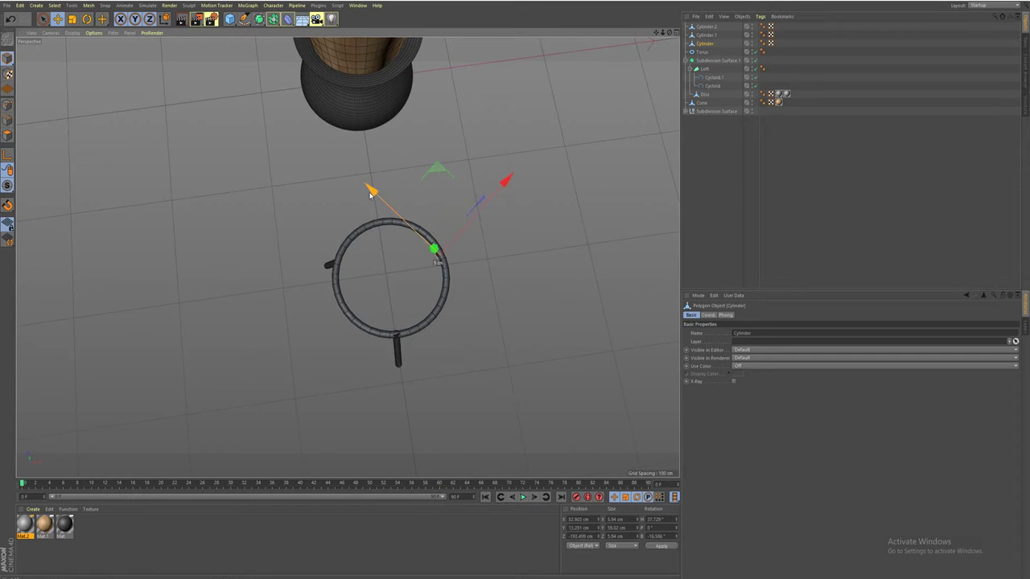
{"action": "left_click_drag", "start_coordinate": [483, 367], "coordinate": [473, 392], "text": "alt"}
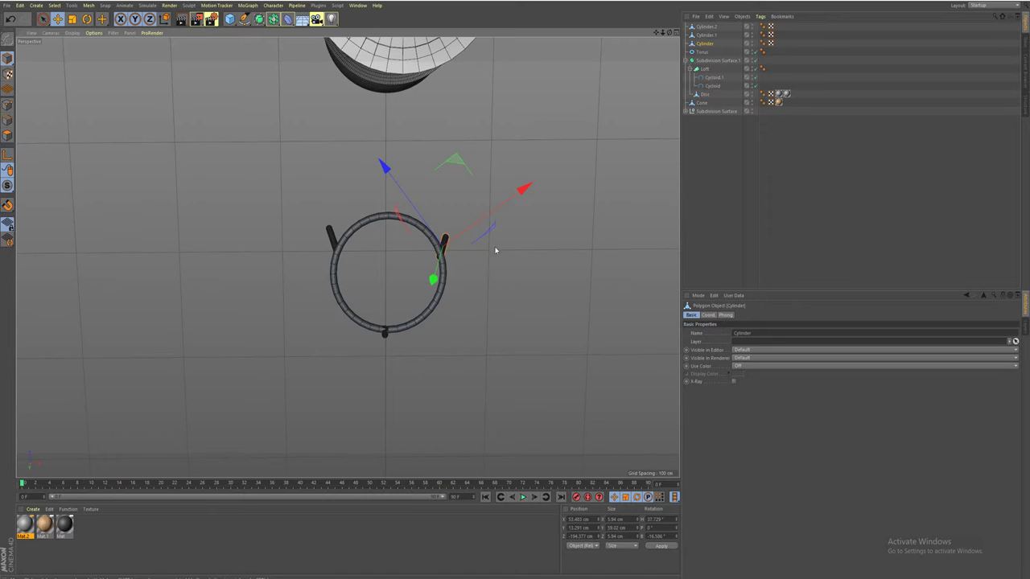
{"action": "mouse_move", "coordinate": [436, 351]}
{"action": "left_mouse_down", "text": "alt"}
{"action": "mouse_move", "coordinate": [398, 301]}
{"action": "mouse_move", "coordinate": [408, 294]}
{"action": "mouse_move", "coordinate": [444, 362]}
{"action": "mouse_move", "coordinate": [425, 324]}
{"action": "left_mouse_up", "text": "alt"}
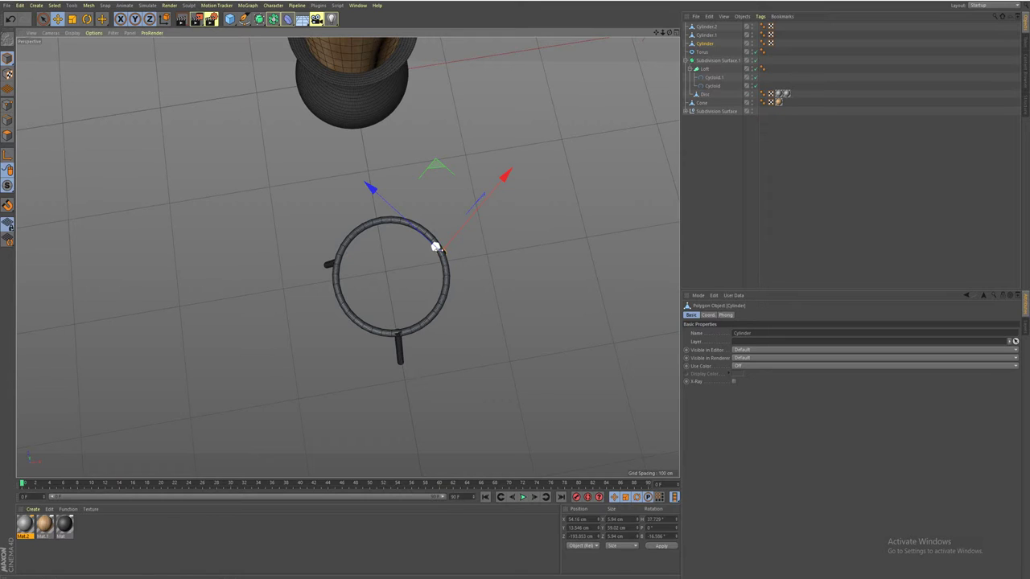
- Fine-tune Cylinder.2's X and Z position against the ring
{"action": "left_click", "coordinate": [329, 263]}
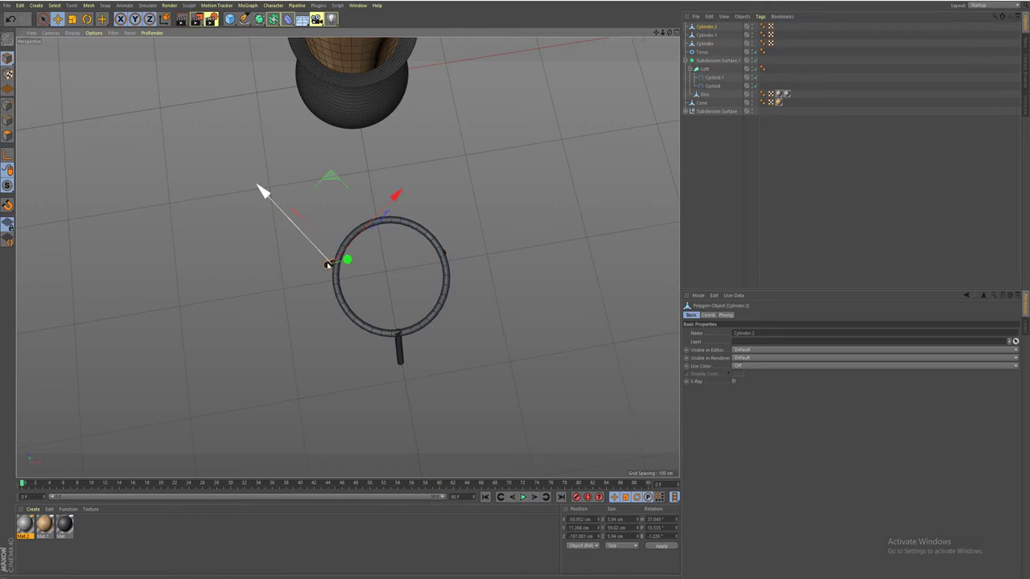
{"action": "left_click_drag", "start_coordinate": [400, 193], "coordinate": [410, 184]}
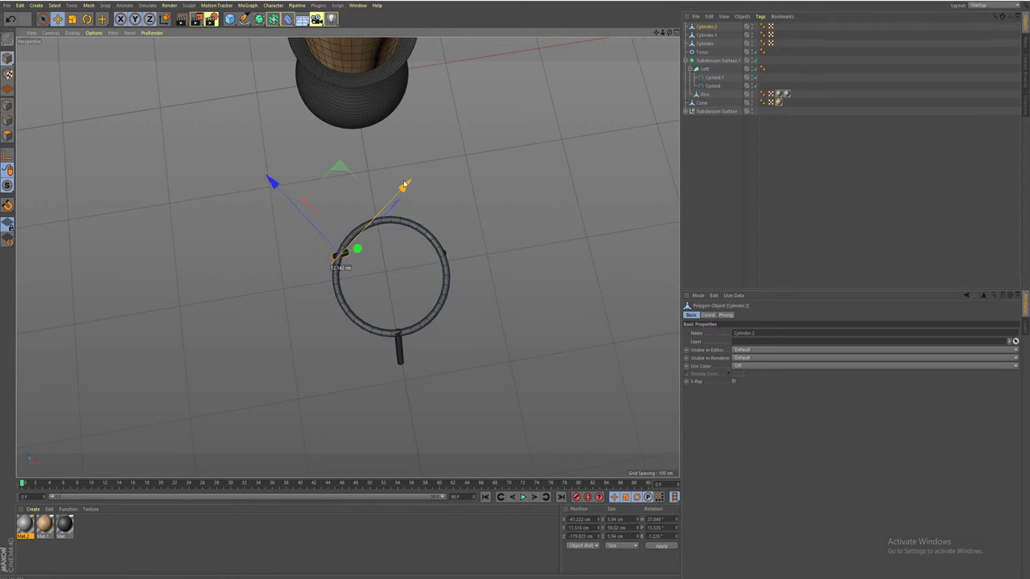
{"action": "left_click_drag", "start_coordinate": [271, 182], "coordinate": [269, 178]}
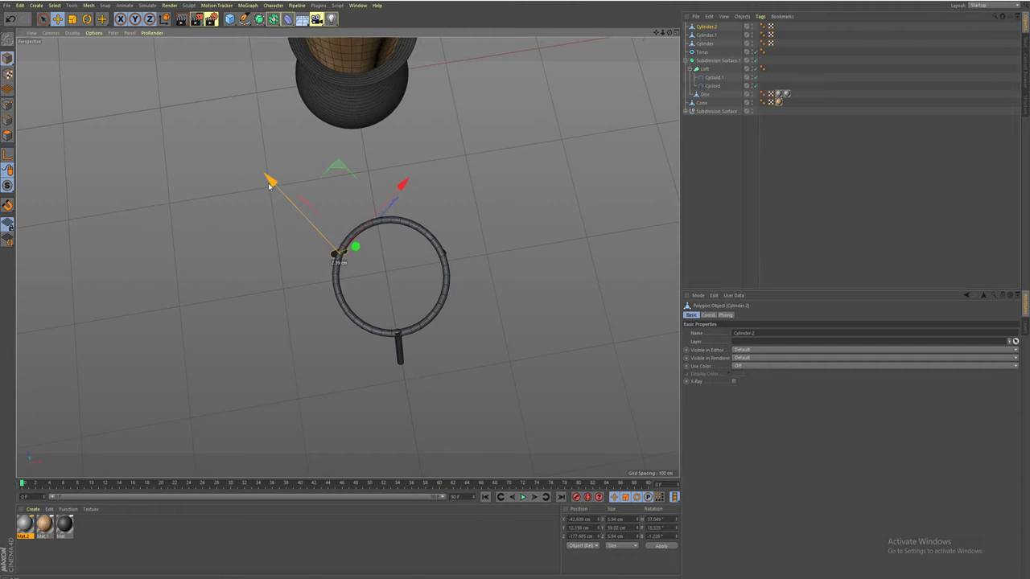
{"action": "mouse_move", "coordinate": [398, 300]}
{"action": "left_mouse_down", "text": "alt"}
{"action": "mouse_move", "coordinate": [344, 384]}
{"action": "mouse_move", "coordinate": [363, 374]}
{"action": "mouse_move", "coordinate": [330, 442]}
{"action": "mouse_move", "coordinate": [333, 472]}
{"action": "mouse_move", "coordinate": [390, 458]}
{"action": "left_mouse_up", "text": "alt"}
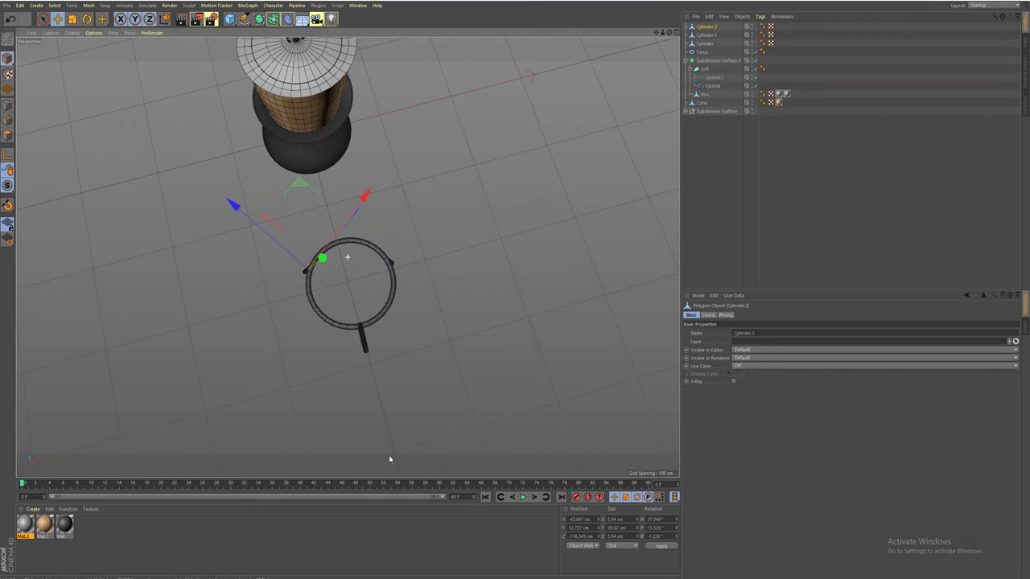
- Raise Cylinder.1 slightly to about X -4.6 cm, Y 15.4 cm under the ring
{"action": "left_click", "coordinate": [344, 327]}
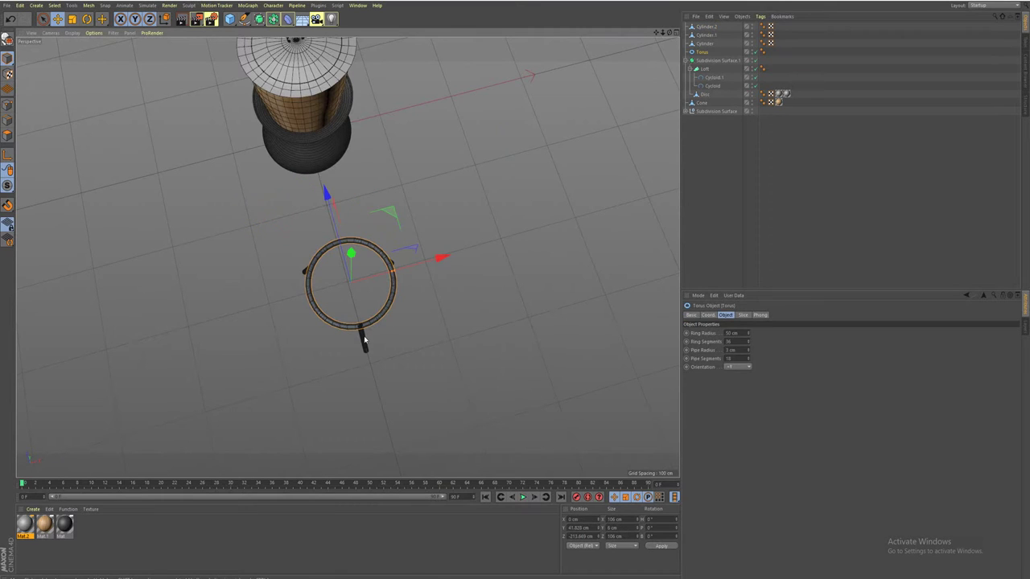
{"action": "left_click", "coordinate": [364, 342]}
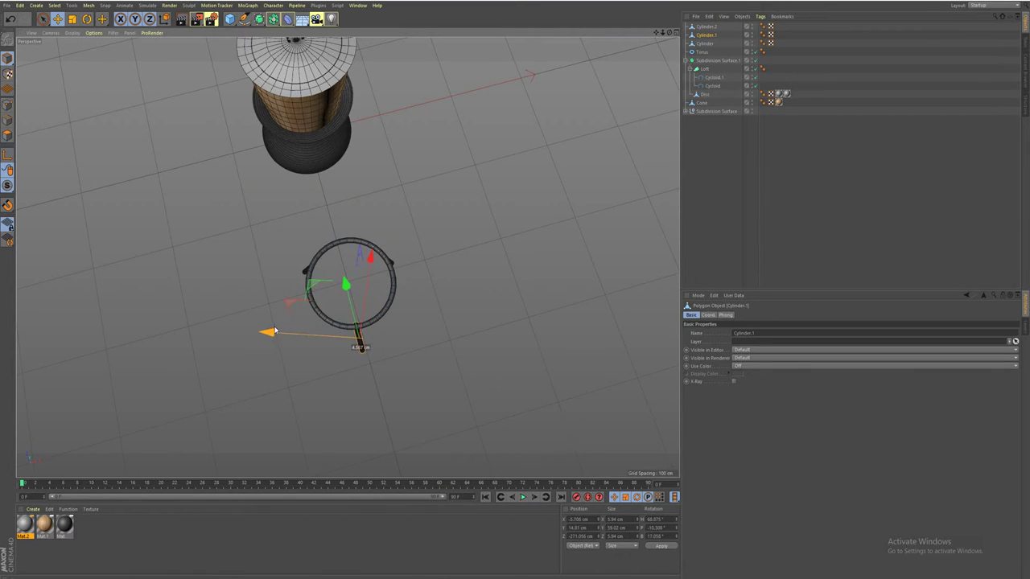
{"action": "mouse_move", "coordinate": [370, 258]}
{"action": "left_mouse_down"}
{"action": "mouse_move", "coordinate": [344, 377]}
{"action": "mouse_move", "coordinate": [491, 384]}
{"action": "mouse_move", "coordinate": [425, 386]}
{"action": "mouse_move", "coordinate": [344, 349]}
{"action": "mouse_move", "coordinate": [390, 379]}
{"action": "mouse_move", "coordinate": [354, 418]}
{"action": "mouse_move", "coordinate": [373, 386]}
{"action": "mouse_move", "coordinate": [393, 379]}
{"action": "mouse_move", "coordinate": [360, 444]}
{"action": "left_mouse_up"}
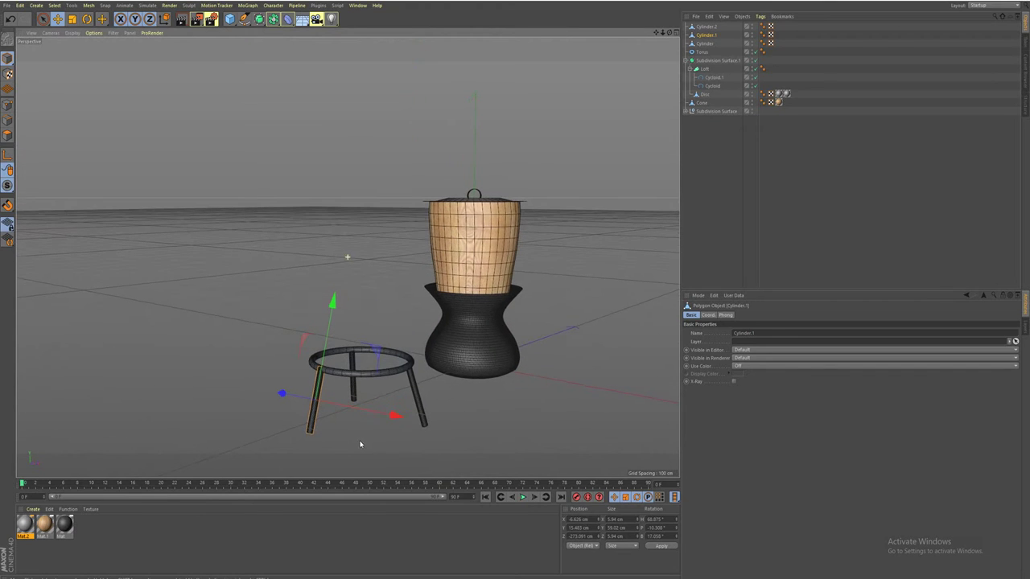
- Create a new material Mat.3 and open it in the Material Editor
{"action": "left_click", "coordinate": [95, 528]}
{"action": "double_click", "coordinate": [91, 529]}
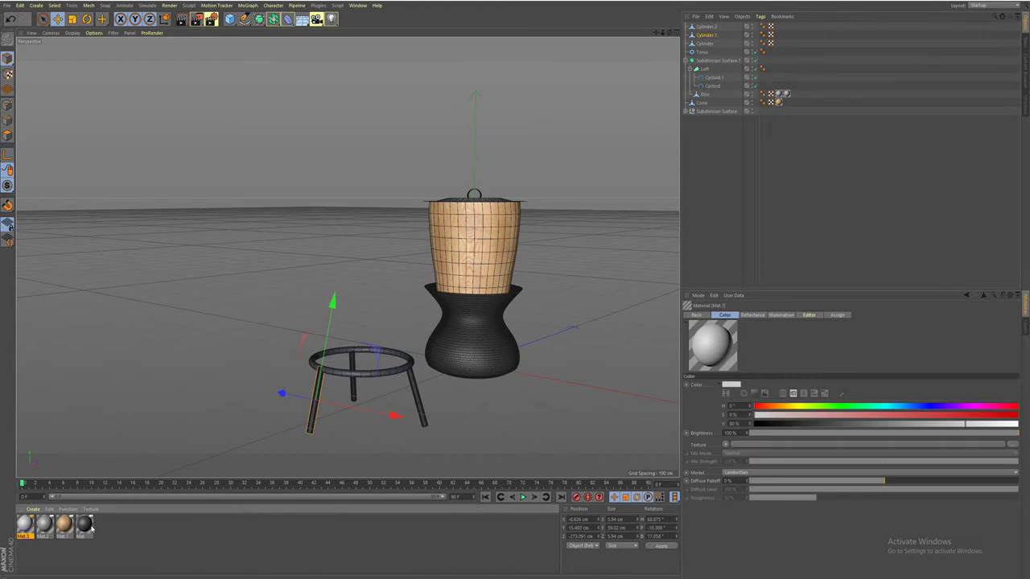
{"action": "double_click", "coordinate": [25, 524]}
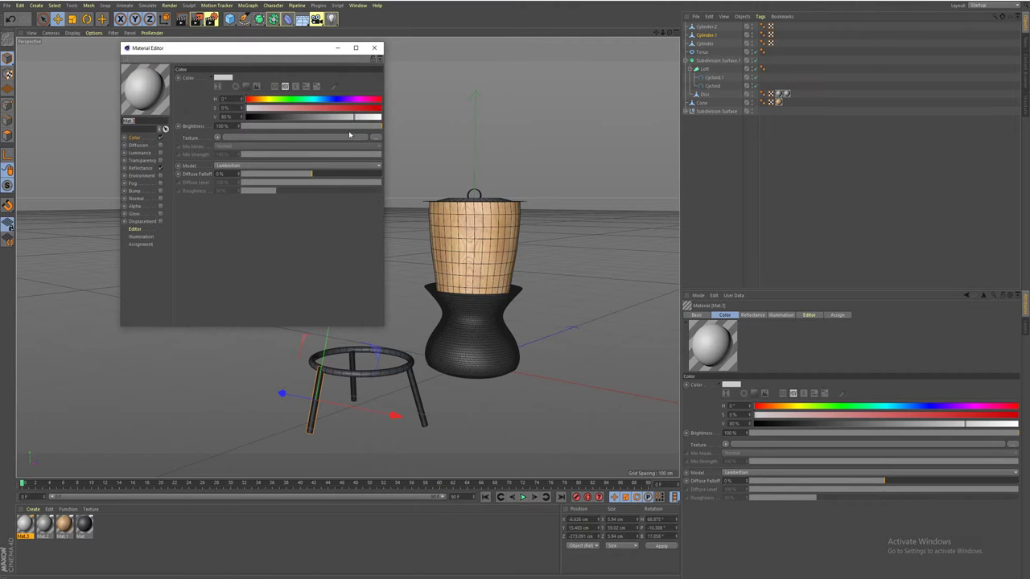
- Load 04.jpg as Mat.3's colour texture, copy it into the project, and apply it to the ring
{"action": "left_click", "coordinate": [375, 138]}
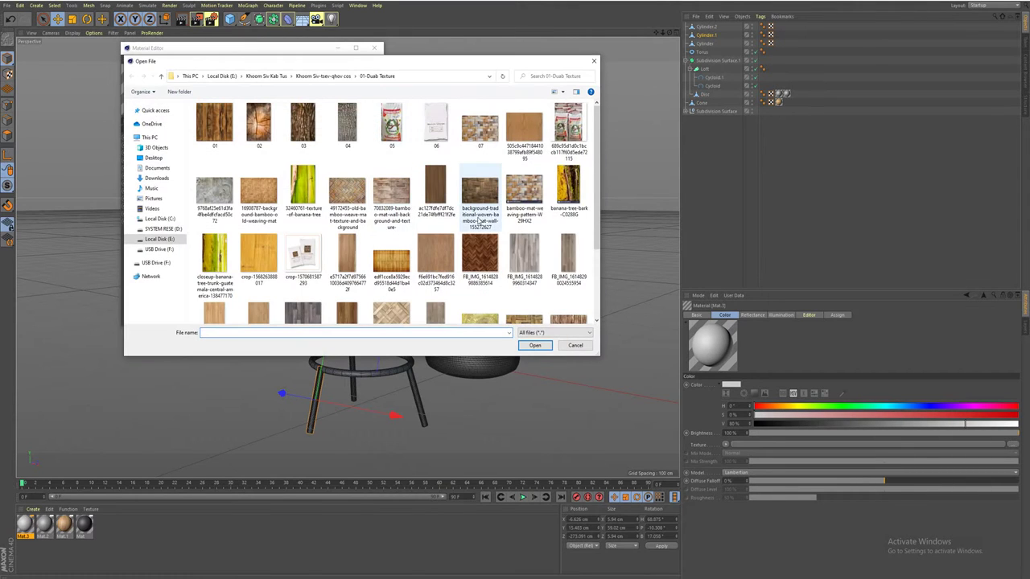
{"action": "scroll", "coordinate": [482, 225], "scroll_direction": "down", "scroll_amount": 3}
{"action": "scroll", "coordinate": [486, 227], "scroll_direction": "up", "scroll_amount": 2}
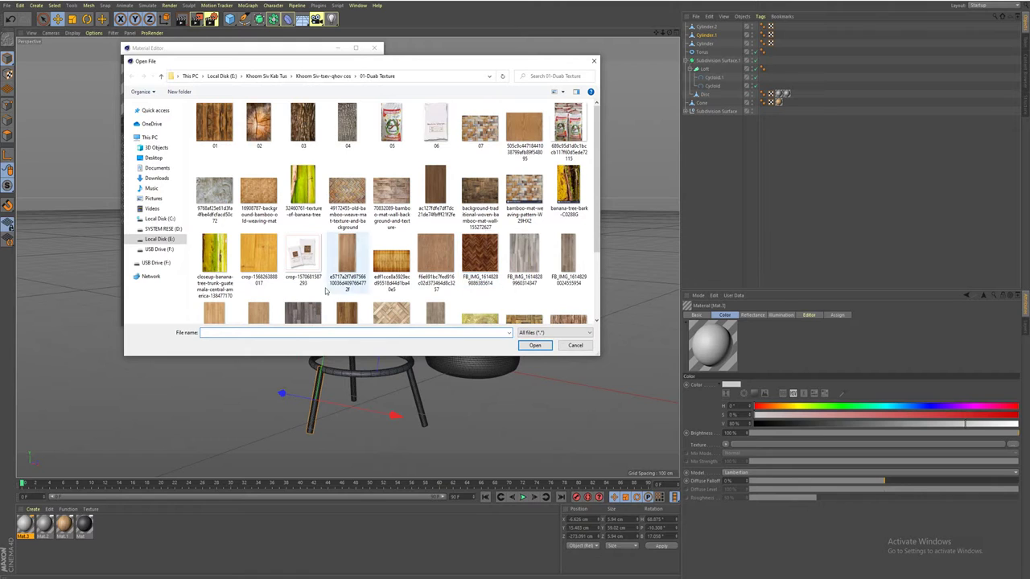
{"action": "left_click", "coordinate": [347, 124]}
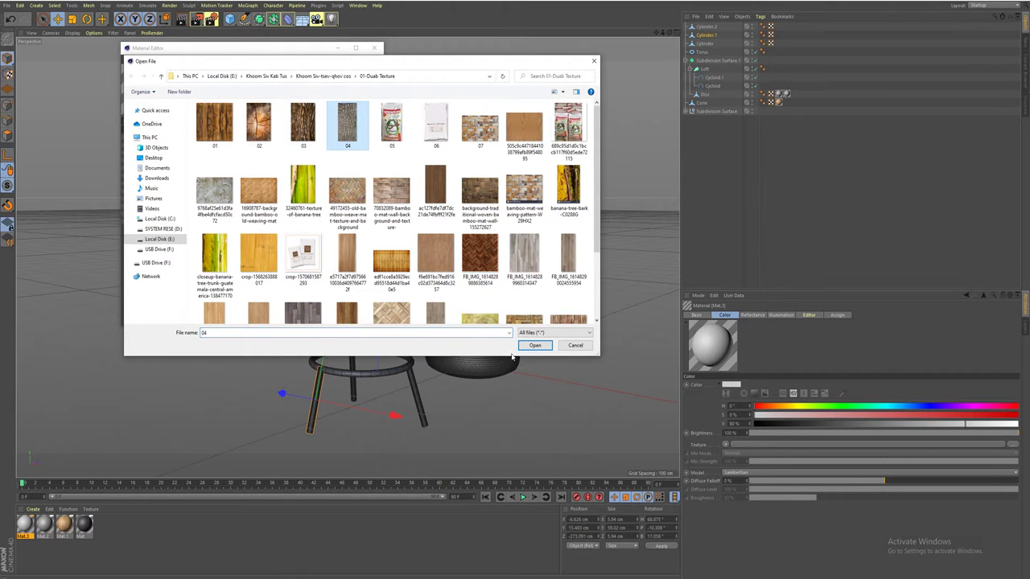
{"action": "left_click", "coordinate": [535, 345]}
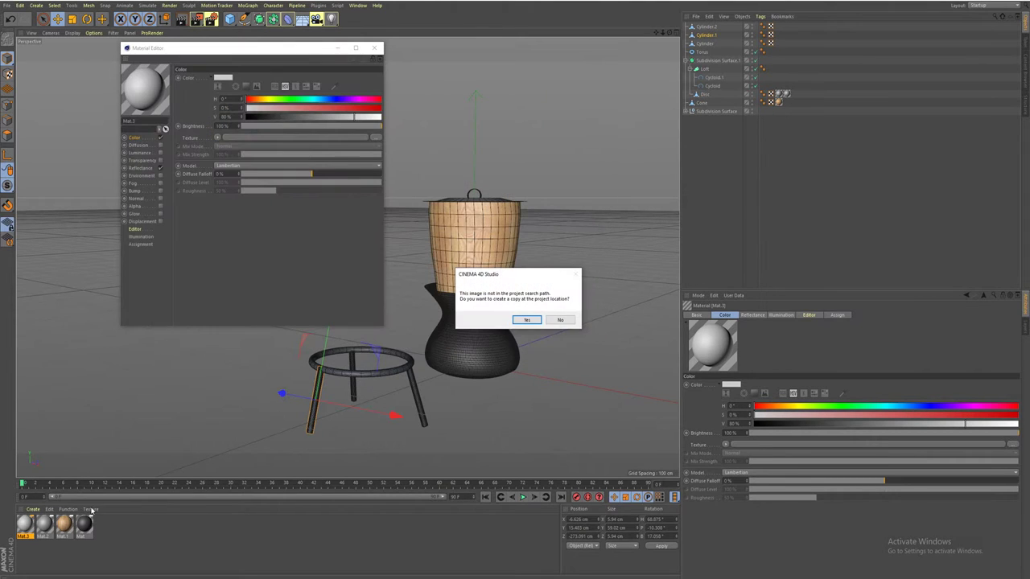
{"action": "left_click", "coordinate": [526, 319]}
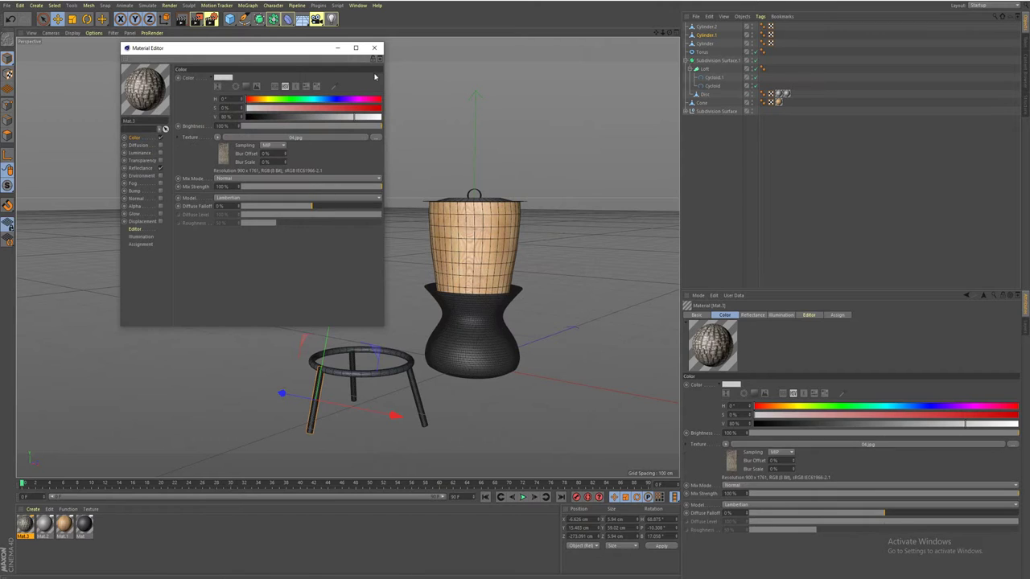
{"action": "left_click", "coordinate": [374, 47]}
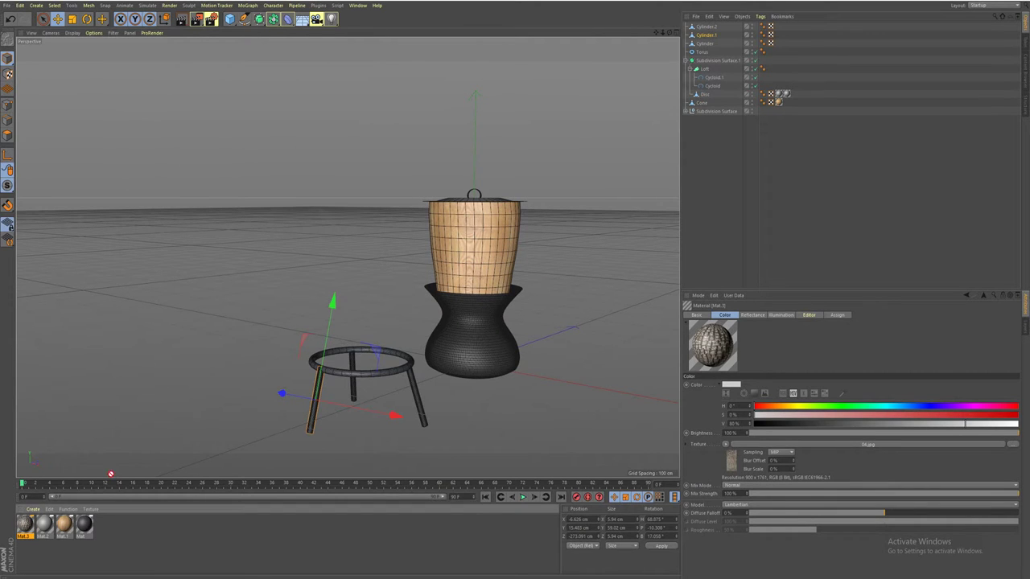
{"action": "left_click_drag", "start_coordinate": [359, 389], "coordinate": [359, 391]}
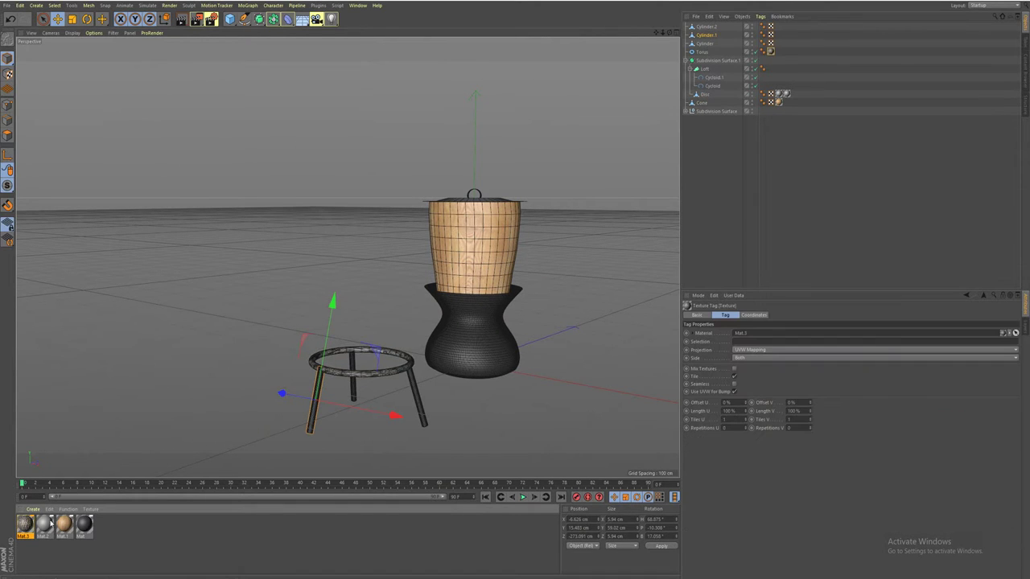
- Apply the textured Mat.3 material to the stool's legs from several angles
{"action": "left_click_drag", "start_coordinate": [320, 406], "coordinate": [313, 412]}
{"action": "left_click_drag", "start_coordinate": [437, 414], "coordinate": [420, 411]}
{"action": "left_click_drag", "start_coordinate": [243, 413], "coordinate": [349, 430], "text": "alt"}
{"action": "left_click_drag", "start_coordinate": [360, 346], "coordinate": [351, 357]}
{"action": "scroll", "coordinate": [362, 376], "scroll_direction": "up", "scroll_amount": 2}
{"action": "scroll", "coordinate": [366, 378], "scroll_direction": "up", "scroll_amount": 2}
{"action": "scroll", "coordinate": [368, 382], "scroll_direction": "up", "scroll_amount": 1}
{"action": "scroll", "coordinate": [362, 386], "scroll_direction": "up", "scroll_amount": 2}
{"action": "scroll", "coordinate": [359, 388], "scroll_direction": "down", "scroll_amount": 2}
{"action": "mouse_move", "coordinate": [397, 387]}
{"action": "left_mouse_down", "text": "alt"}
{"action": "mouse_move", "coordinate": [398, 406]}
{"action": "mouse_move", "coordinate": [379, 384]}
{"action": "mouse_move", "coordinate": [458, 402]}
{"action": "left_mouse_up", "text": "alt"}
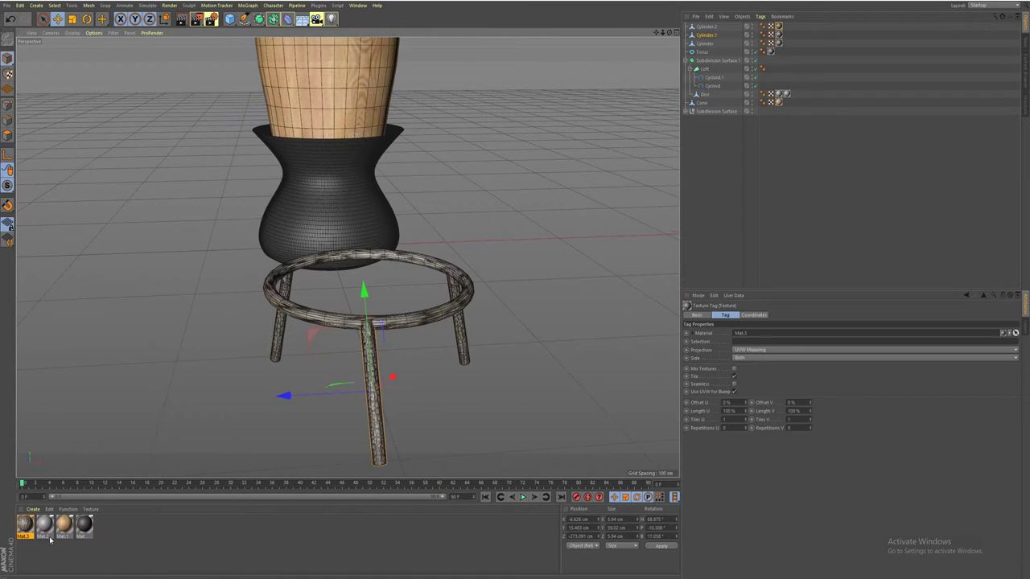
- Give the three stool legs the dark Mat material
{"action": "left_click_drag", "start_coordinate": [50, 541], "coordinate": [125, 504]}
{"action": "left_click_drag", "start_coordinate": [367, 418], "coordinate": [377, 424]}
{"action": "mouse_move", "coordinate": [462, 420]}
{"action": "left_mouse_down", "text": "alt"}
{"action": "mouse_move", "coordinate": [406, 437]}
{"action": "mouse_move", "coordinate": [448, 431]}
{"action": "left_mouse_up", "text": "alt"}
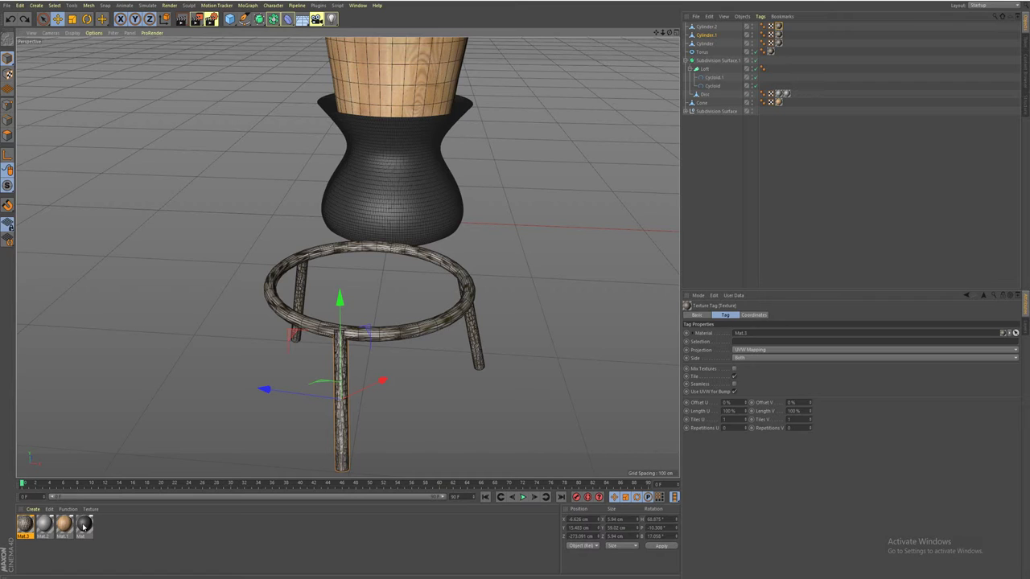
{"action": "left_click_drag", "start_coordinate": [84, 525], "coordinate": [342, 402]}
{"action": "left_click_drag", "start_coordinate": [455, 432], "coordinate": [276, 437], "text": "alt"}
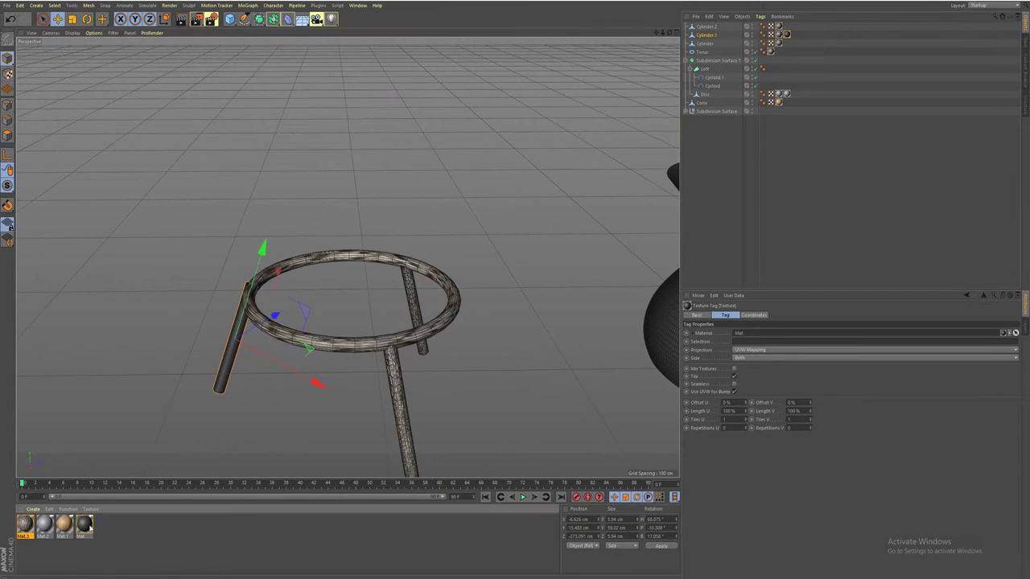
{"action": "mouse_move", "coordinate": [386, 426]}
{"action": "left_mouse_down"}
{"action": "mouse_move", "coordinate": [404, 422]}
{"action": "mouse_move", "coordinate": [329, 447]}
{"action": "left_mouse_up"}
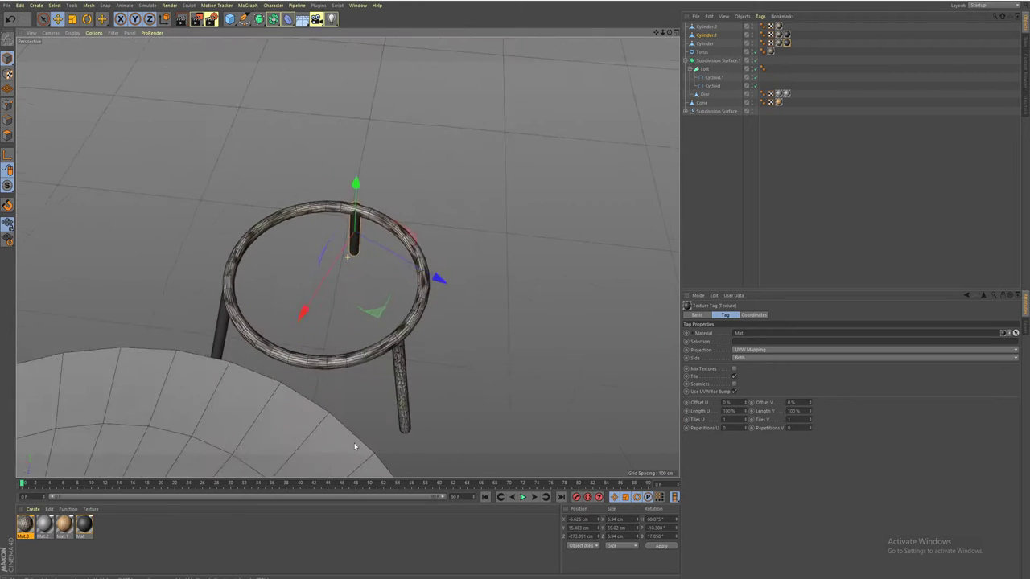
{"action": "mouse_move", "coordinate": [84, 524]}
{"action": "left_mouse_down"}
{"action": "mouse_move", "coordinate": [357, 413]}
{"action": "mouse_move", "coordinate": [348, 257]}
{"action": "mouse_move", "coordinate": [343, 449]}
{"action": "mouse_move", "coordinate": [347, 429]}
{"action": "mouse_move", "coordinate": [363, 420]}
{"action": "left_mouse_up"}
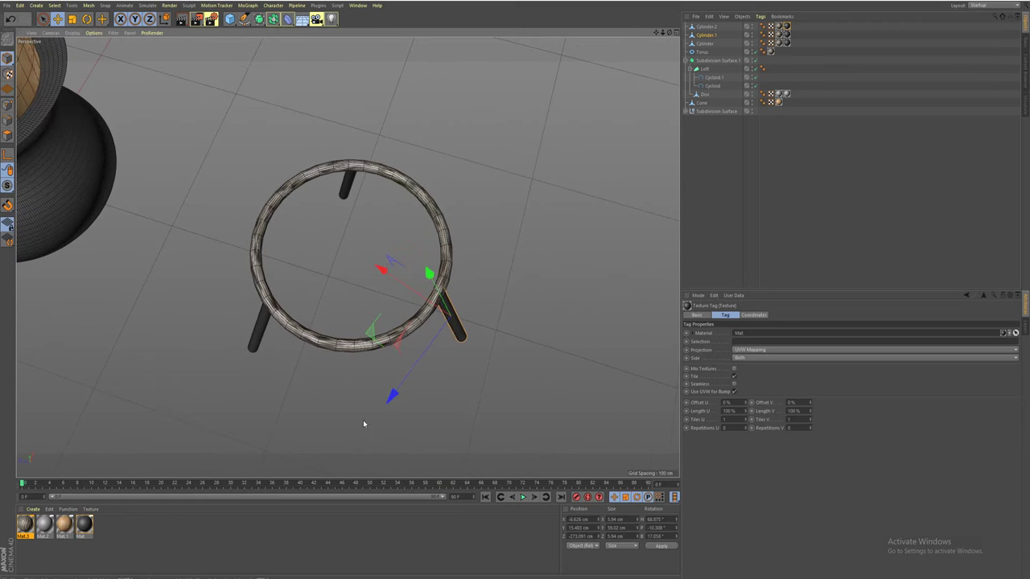
- Nudge the selected stool leg along X and Y
{"action": "left_click", "coordinate": [444, 336]}
{"action": "left_click_drag", "start_coordinate": [382, 271], "coordinate": [383, 272]}
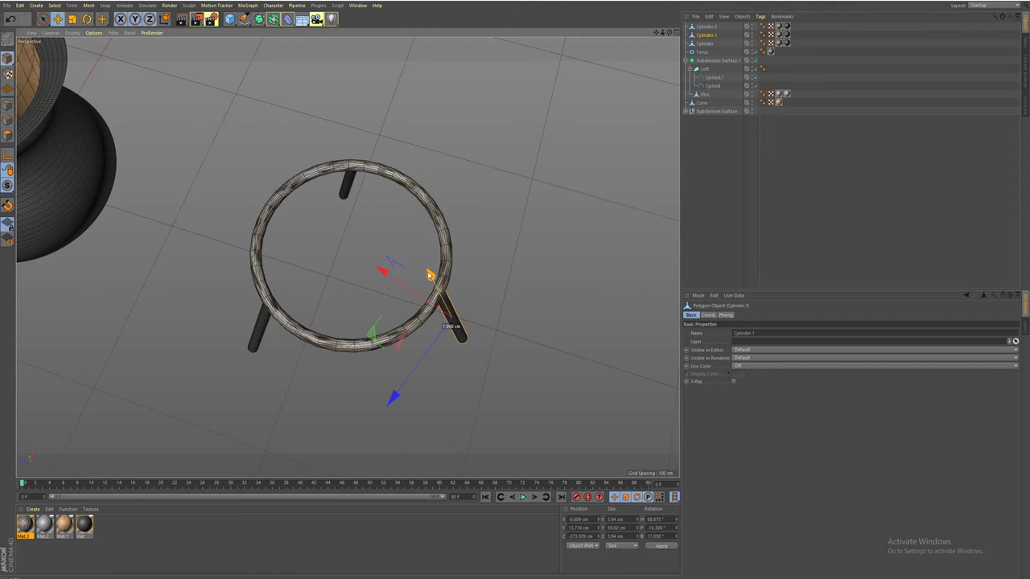
{"action": "mouse_move", "coordinate": [429, 276]}
{"action": "left_mouse_down"}
{"action": "mouse_move", "coordinate": [408, 297]}
{"action": "mouse_move", "coordinate": [427, 290]}
{"action": "left_mouse_up"}
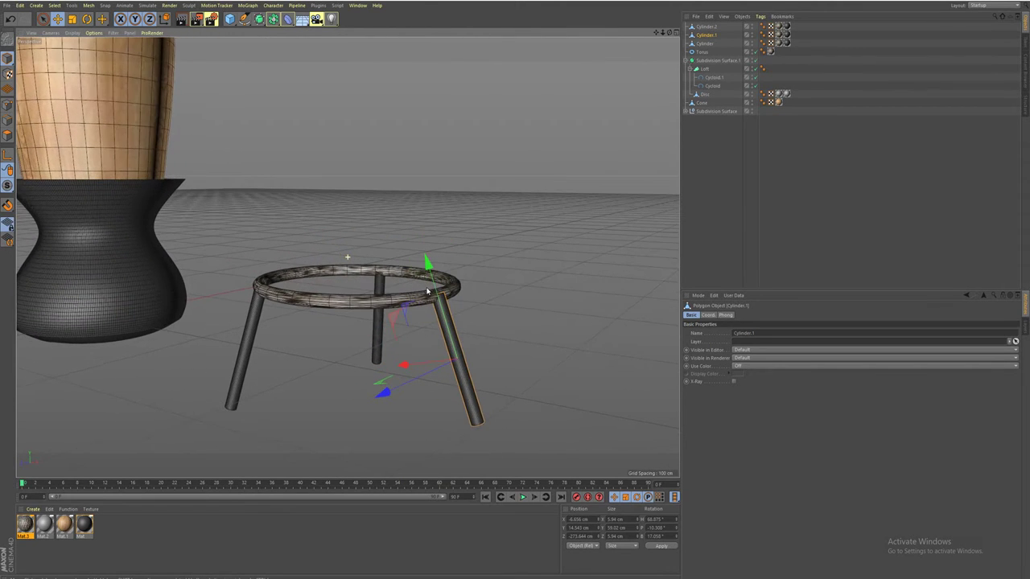
{"action": "left_click_drag", "start_coordinate": [426, 255], "coordinate": [424, 254]}
{"action": "left_click_drag", "start_coordinate": [332, 386], "coordinate": [364, 448], "text": "alt"}
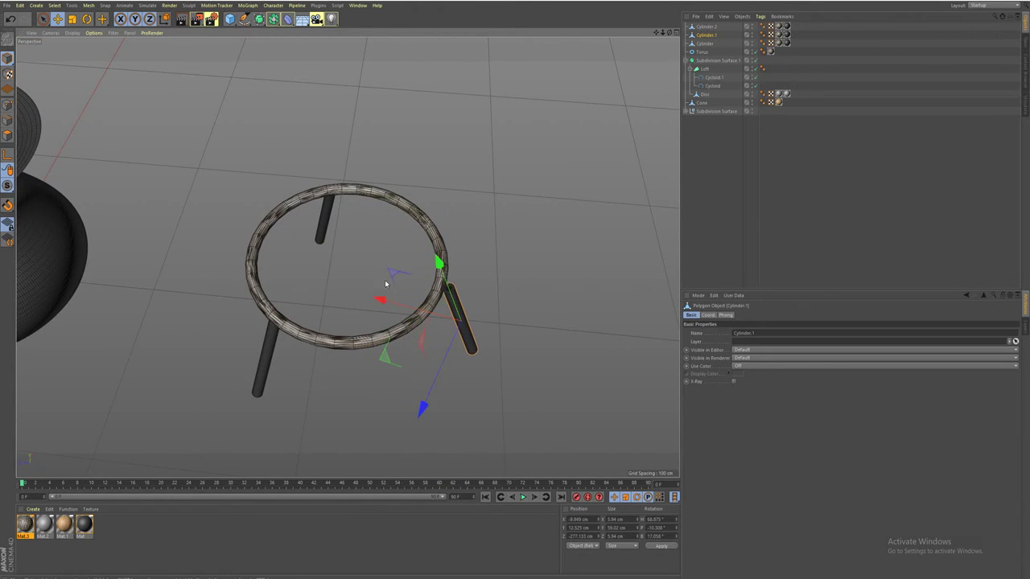
- Scale the leg down to about 93% and check it in the four-view layout
{"action": "left_click", "coordinate": [70, 20]}
{"action": "left_click_drag", "start_coordinate": [373, 258], "coordinate": [380, 267]}
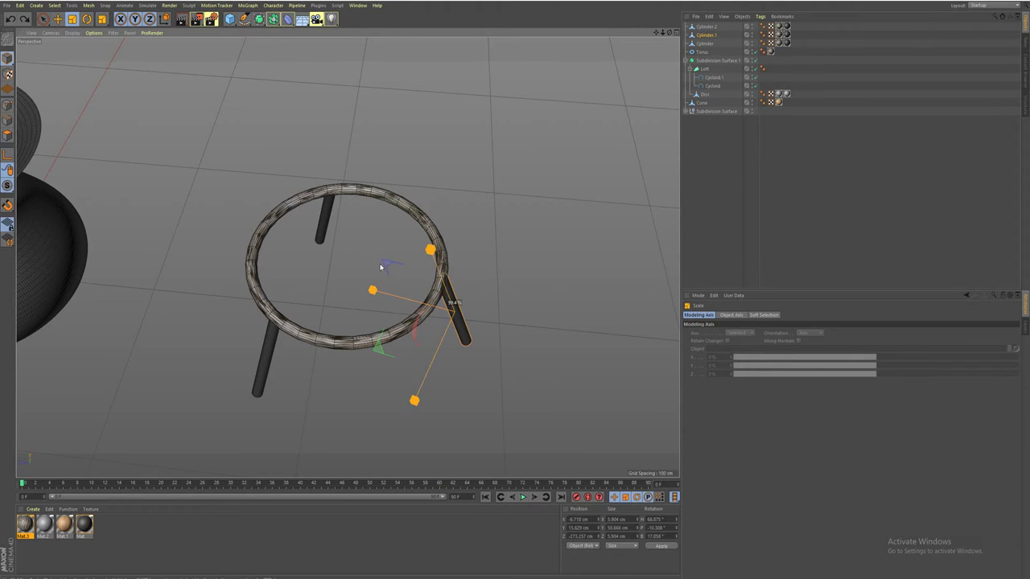
{"action": "mouse_move", "coordinate": [342, 218]}
{"action": "left_mouse_down"}
{"action": "mouse_move", "coordinate": [384, 300]}
{"action": "mouse_move", "coordinate": [374, 283]}
{"action": "left_mouse_up"}
{"action": "mouse_move", "coordinate": [471, 375]}
{"action": "left_mouse_down", "text": "alt"}
{"action": "mouse_move", "coordinate": [406, 281]}
{"action": "mouse_move", "coordinate": [383, 344]}
{"action": "mouse_move", "coordinate": [436, 341]}
{"action": "mouse_move", "coordinate": [407, 337]}
{"action": "left_mouse_up", "text": "alt"}
{"action": "left_click_drag", "start_coordinate": [405, 331], "coordinate": [405, 331]}
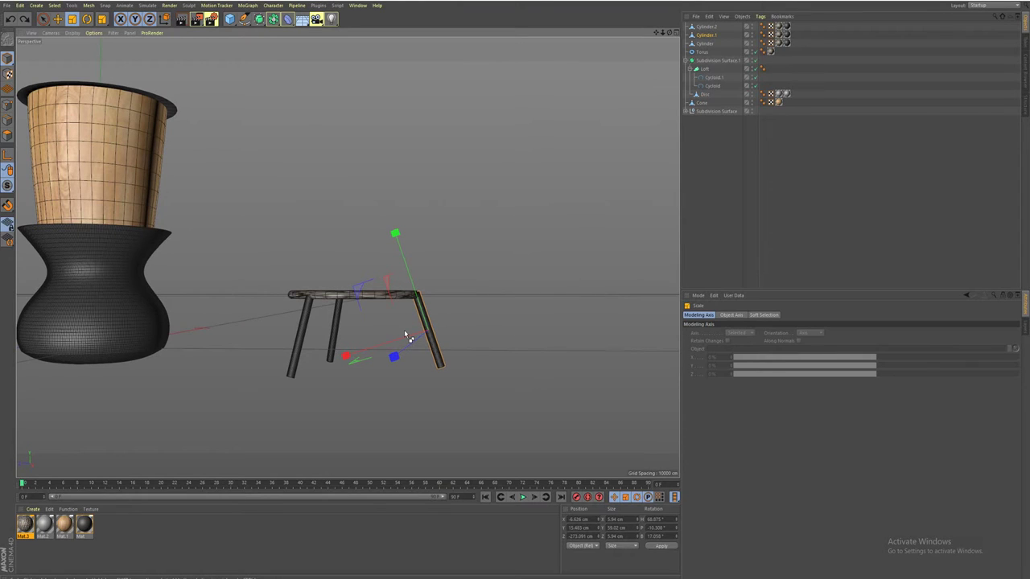
{"action": "left_click", "coordinate": [57, 19]}
{"action": "middle_click", "coordinate": [282, 248]}
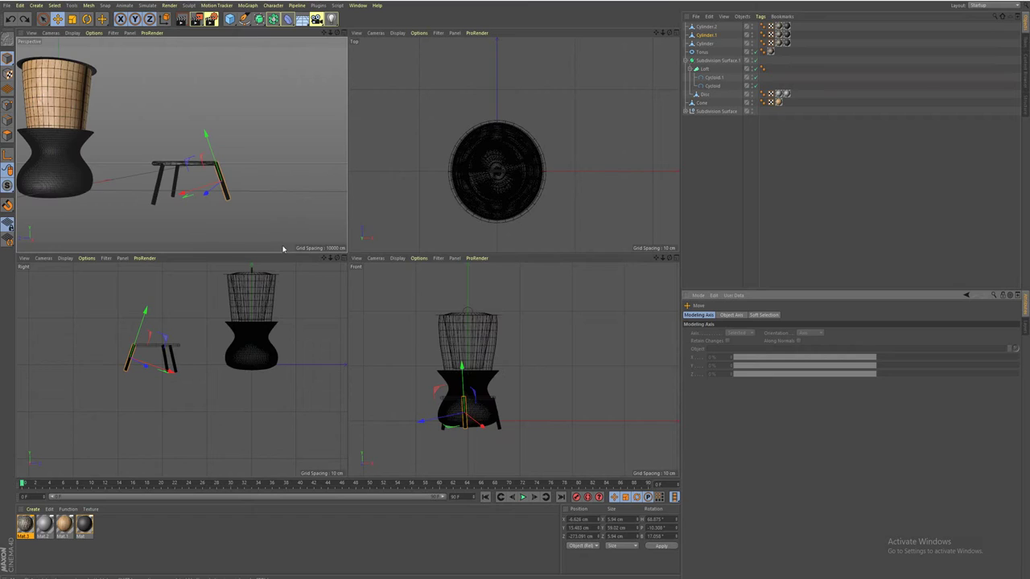
{"action": "left_click", "coordinate": [276, 202]}
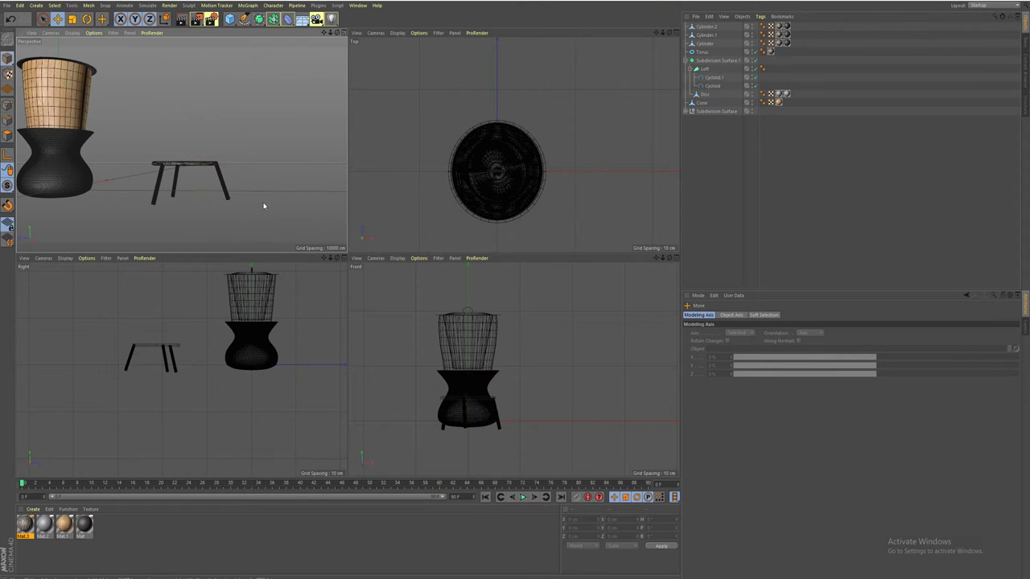
{"action": "middle_click", "coordinate": [257, 206]}
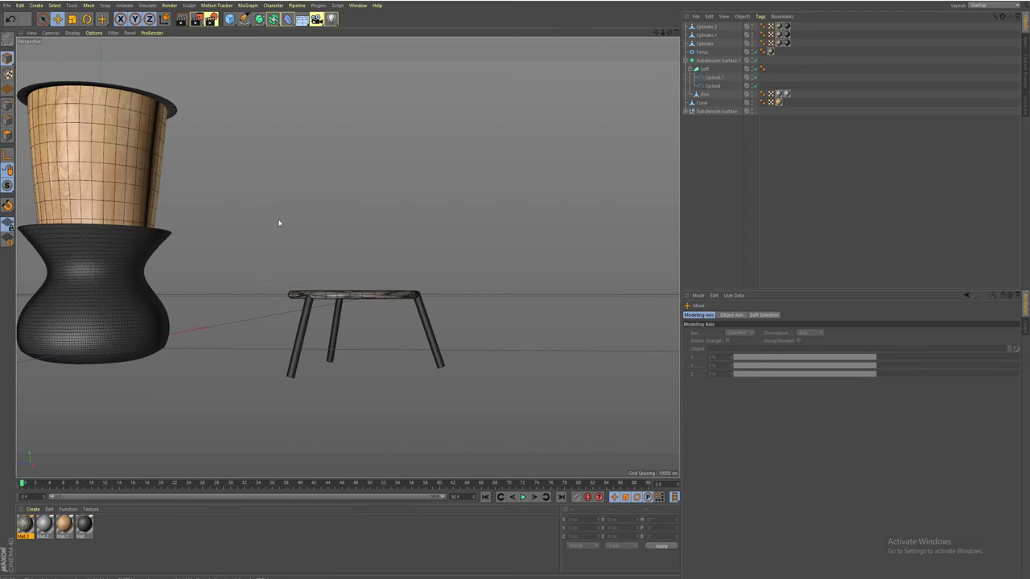
{"action": "left_click", "coordinate": [426, 309]}
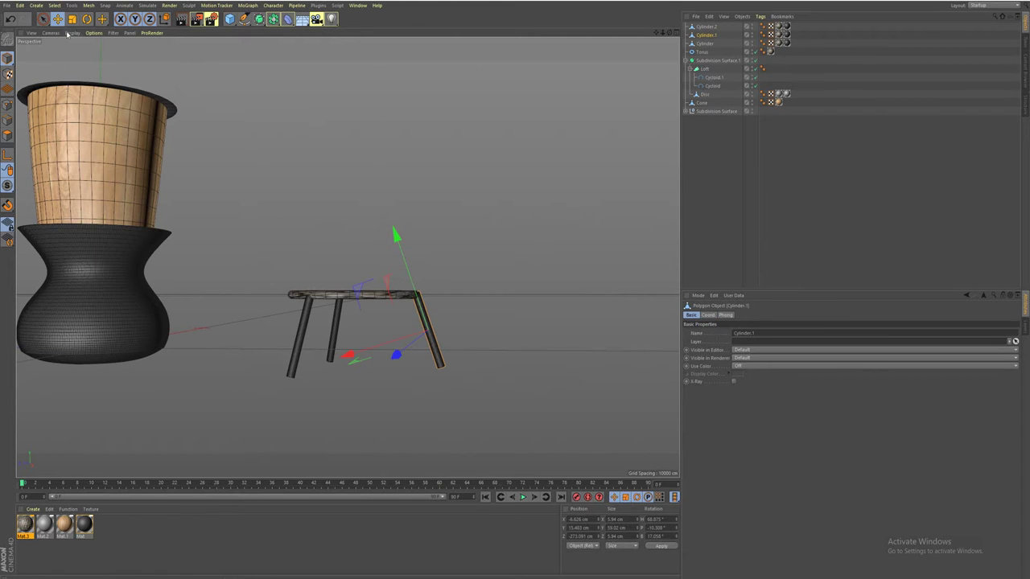
- Tilt Cylinder.1, slide it about 3.6 cm along X, and add a Subdivision Surface
{"action": "left_click", "coordinate": [87, 18]}
{"action": "left_click_drag", "start_coordinate": [453, 277], "coordinate": [450, 272]}
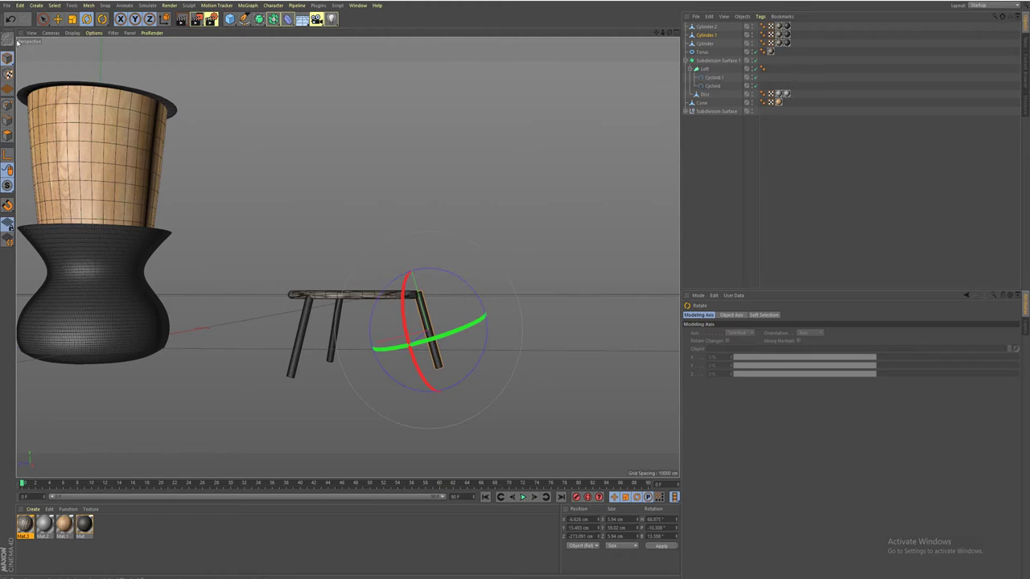
{"action": "left_click", "coordinate": [57, 18]}
{"action": "left_click_drag", "start_coordinate": [345, 350], "coordinate": [346, 355]}
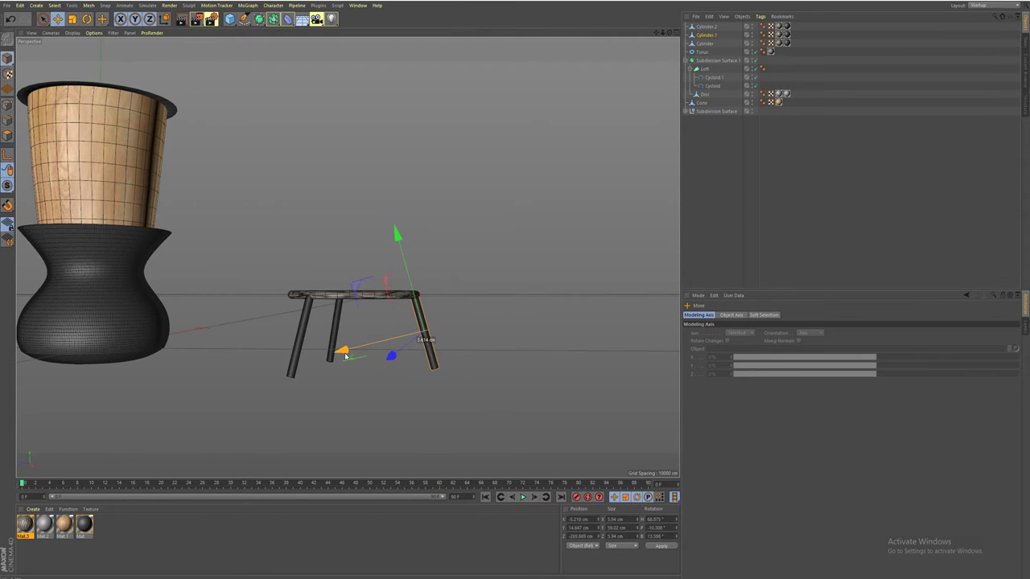
{"action": "scroll", "coordinate": [344, 359], "scroll_direction": "down", "scroll_amount": 3}
{"action": "scroll", "coordinate": [344, 359], "scroll_direction": "down", "scroll_amount": 1}
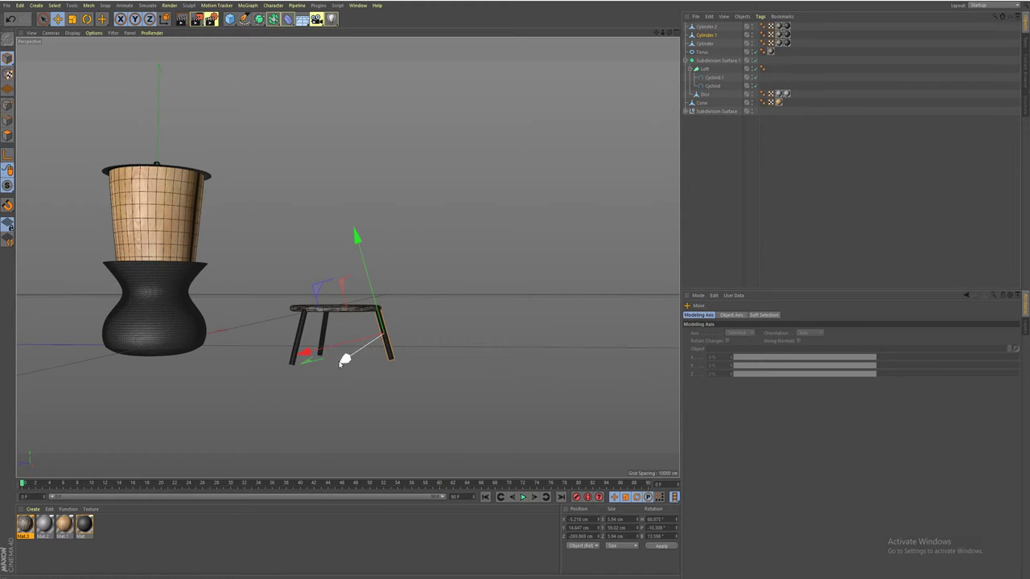
{"action": "left_click_drag", "start_coordinate": [344, 359], "coordinate": [335, 368], "text": "alt"}
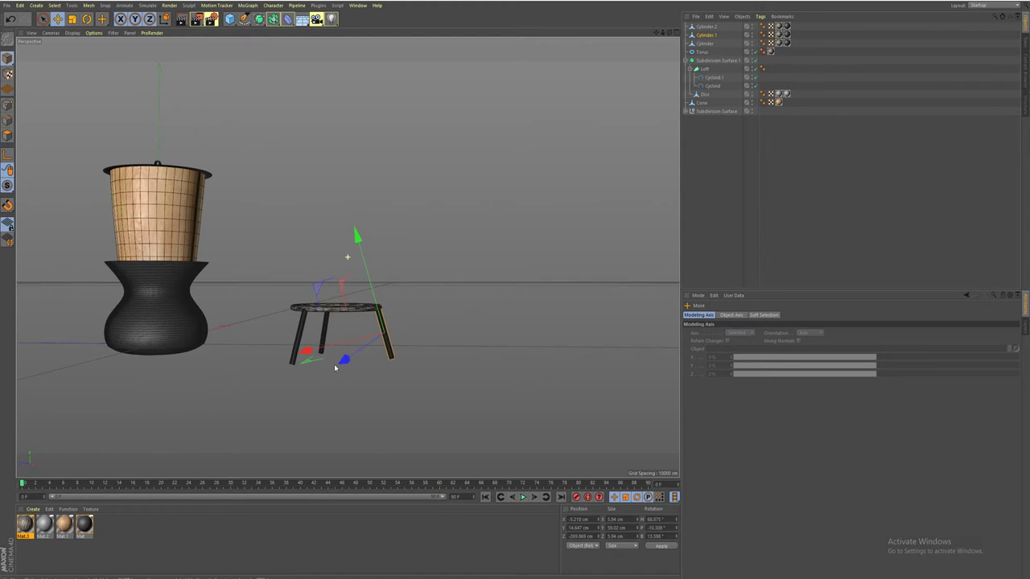
{"action": "mouse_move", "coordinate": [335, 368]}
{"action": "left_mouse_down", "text": "alt"}
{"action": "mouse_move", "coordinate": [233, 351]}
{"action": "mouse_move", "coordinate": [198, 363]}
{"action": "mouse_move", "coordinate": [174, 392]}
{"action": "mouse_move", "coordinate": [227, 427]}
{"action": "mouse_move", "coordinate": [226, 416]}
{"action": "left_mouse_up", "text": "alt"}
{"action": "mouse_move", "coordinate": [196, 342]}
{"action": "left_mouse_down", "text": "alt"}
{"action": "mouse_move", "coordinate": [261, 252]}
{"action": "mouse_move", "coordinate": [300, 246]}
{"action": "left_mouse_up", "text": "alt"}
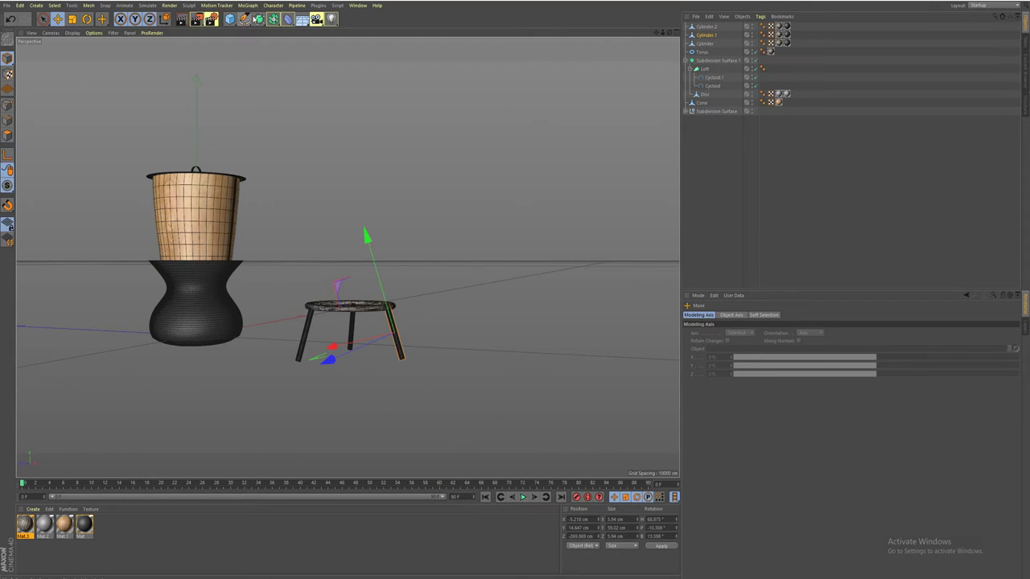
{"action": "left_click_drag", "start_coordinate": [259, 20], "coordinate": [279, 31]}
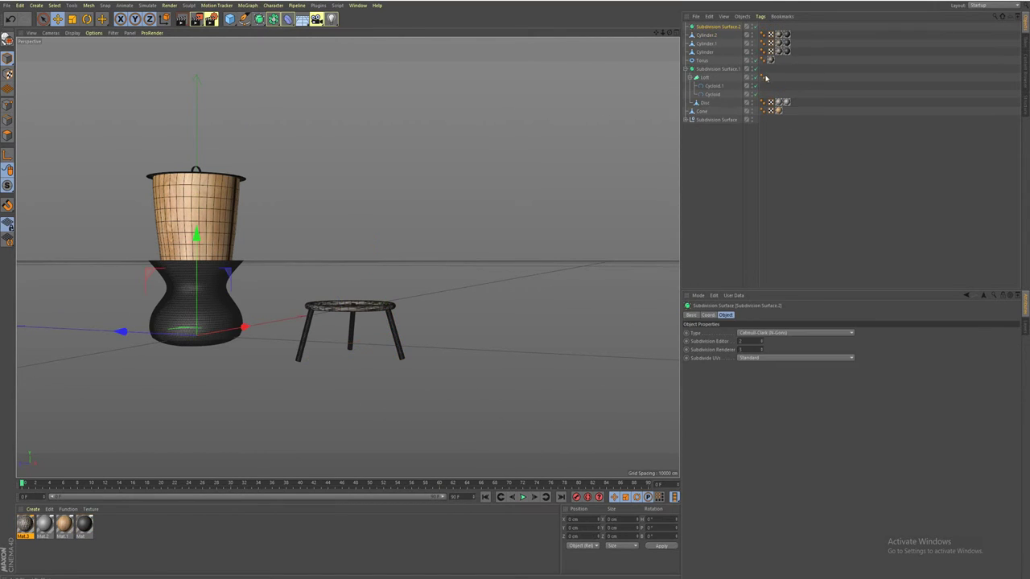
- Group the three Cylinder legs under Subdivision Surface.2 and collapse it
{"action": "left_click", "coordinate": [692, 54]}
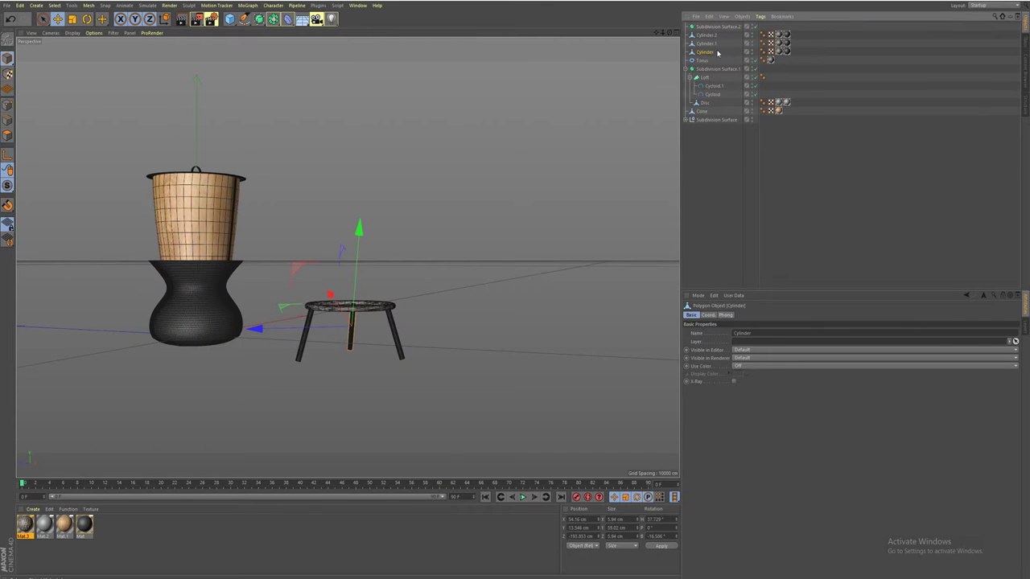
{"action": "left_click", "coordinate": [708, 43], "text": "ctrl"}
{"action": "left_click", "coordinate": [708, 36], "text": "ctrl"}
{"action": "left_click_drag", "start_coordinate": [710, 31], "coordinate": [713, 33]}
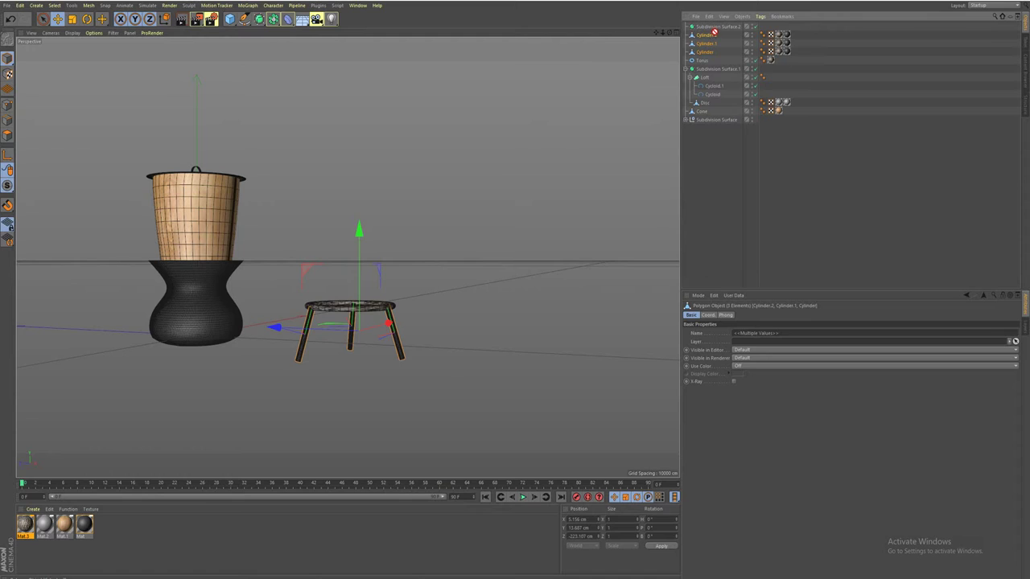
{"action": "left_click_drag", "start_coordinate": [713, 33], "coordinate": [720, 29]}
{"action": "left_click", "coordinate": [686, 27]}
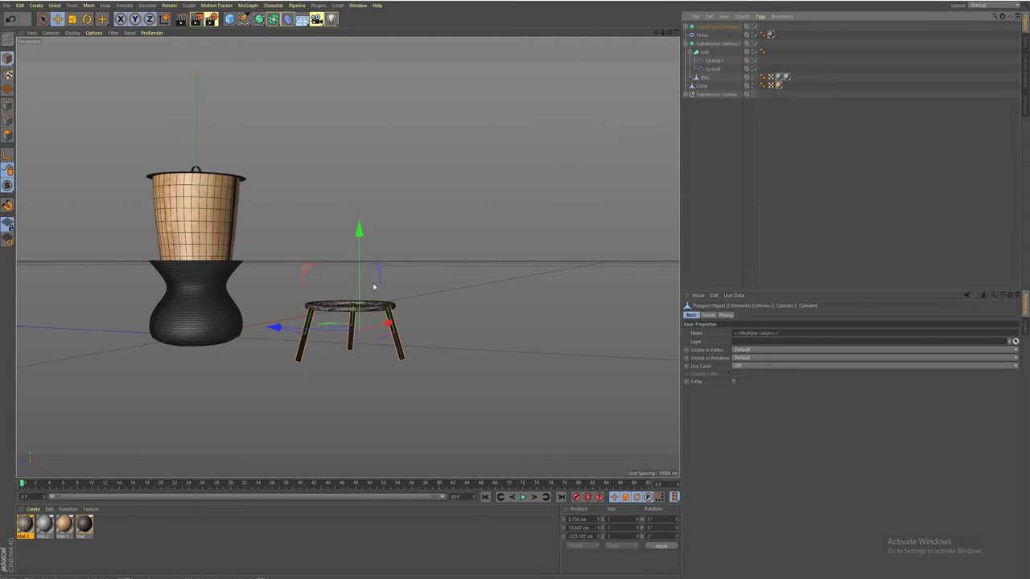
{"action": "left_click", "coordinate": [718, 28]}
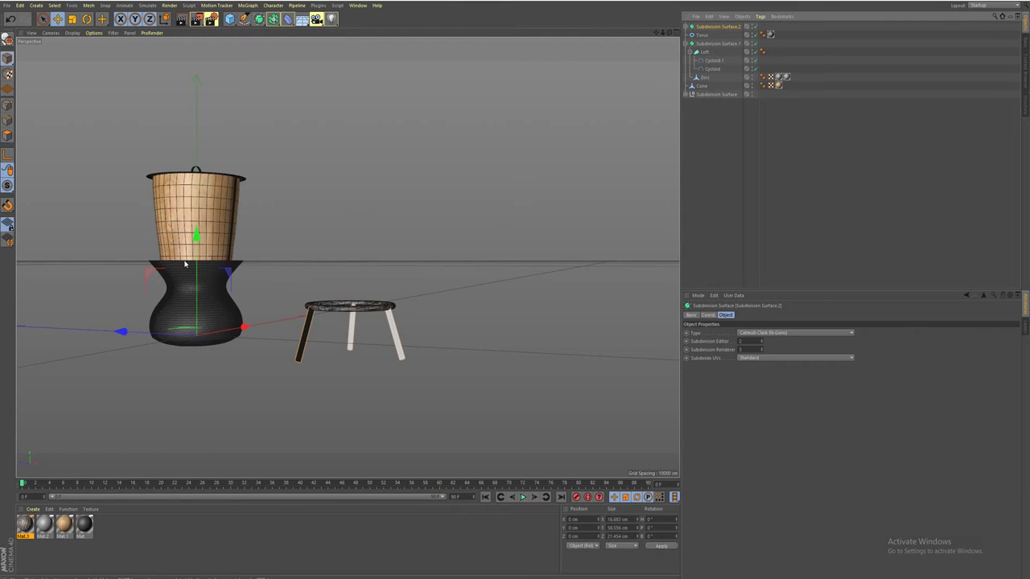
- Select Loft, Disc, Cone and Cylinder and raise them to about Y 236.9 cm
{"action": "left_click", "coordinate": [364, 395]}
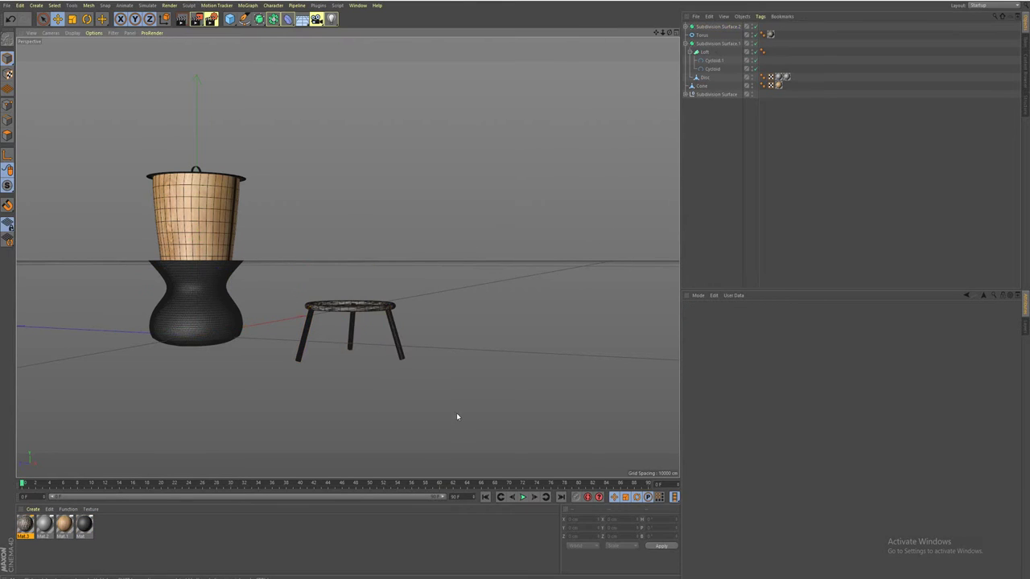
{"action": "left_click", "coordinate": [219, 304]}
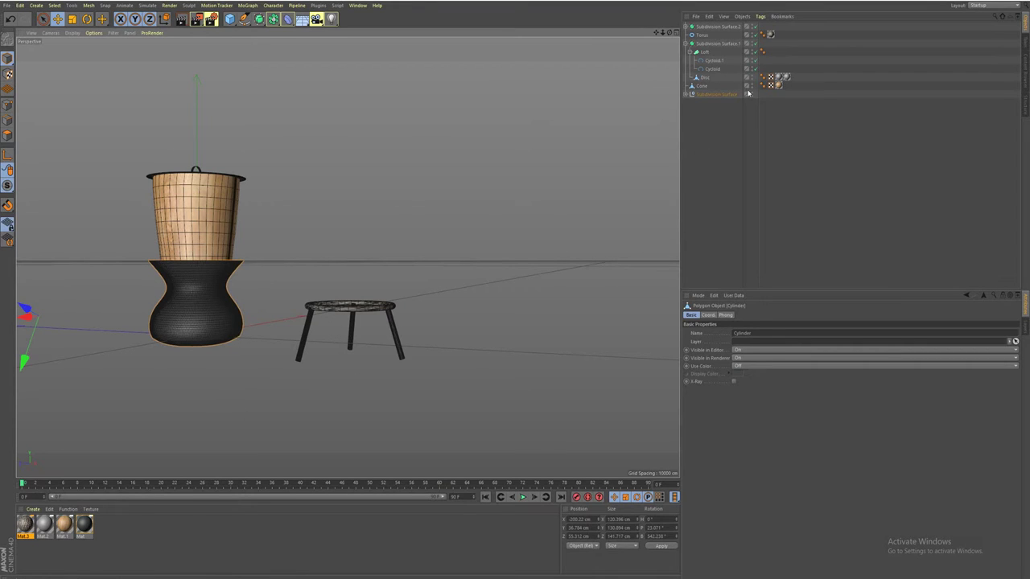
{"action": "left_click", "coordinate": [706, 77], "text": "shift"}
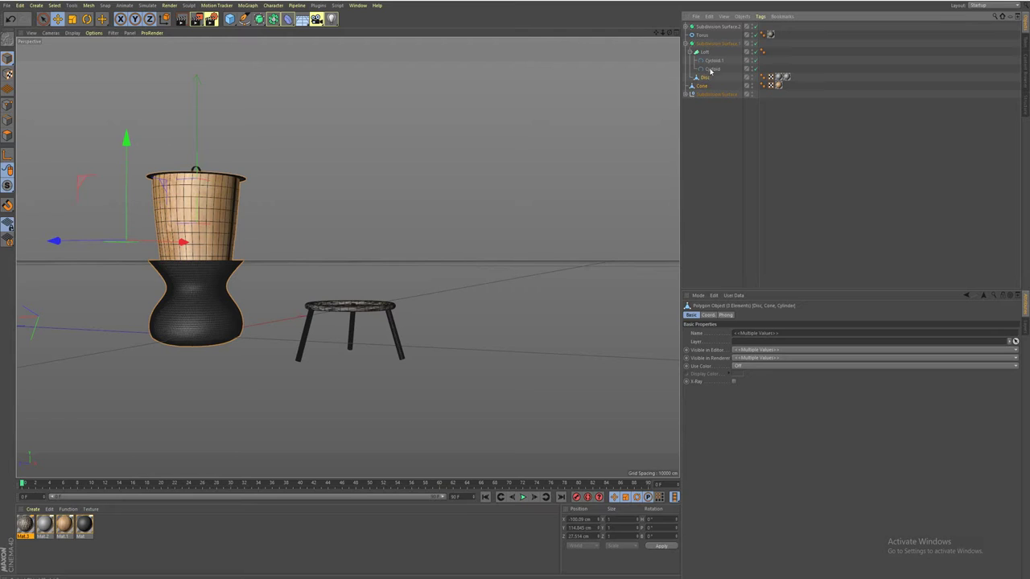
{"action": "left_click", "coordinate": [703, 52], "text": "shift"}
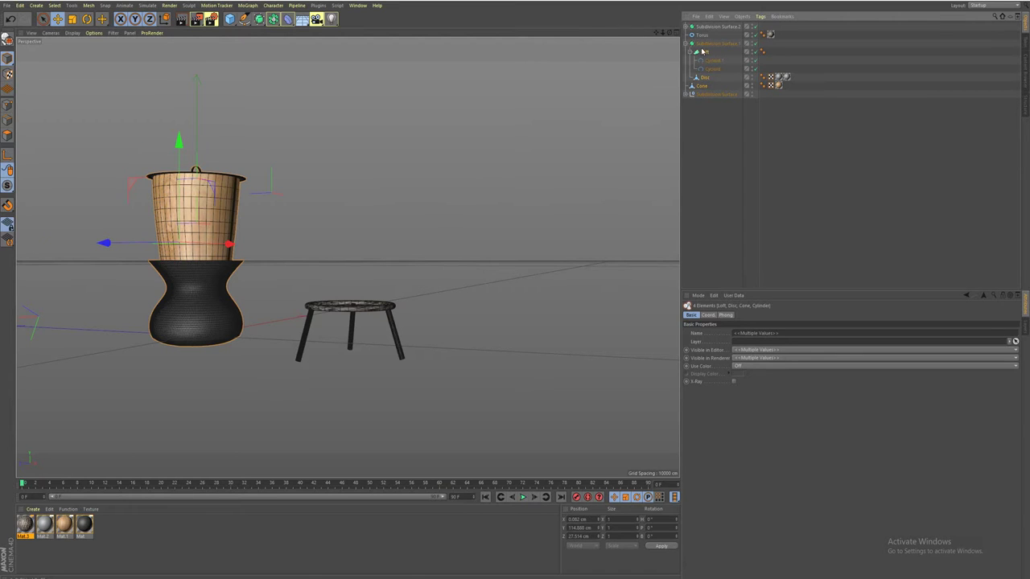
{"action": "left_click_drag", "start_coordinate": [179, 142], "coordinate": [183, 38]}
{"action": "left_click_drag", "start_coordinate": [322, 290], "coordinate": [351, 320], "text": "alt"}
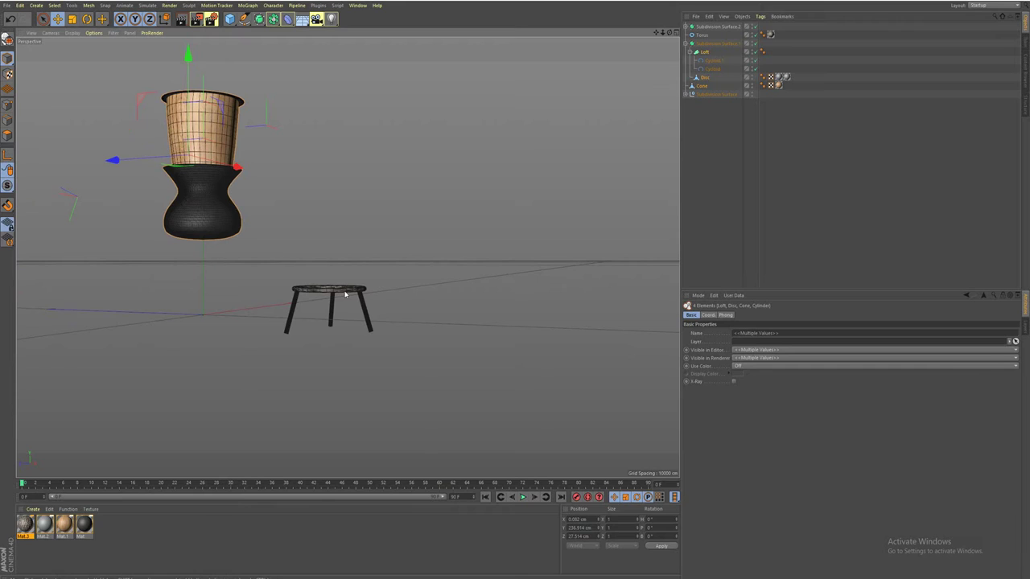
- Try shifting the stool legs group sideways, undoing each attempt
{"action": "left_click", "coordinate": [345, 295]}
{"action": "left_click", "coordinate": [716, 27]}
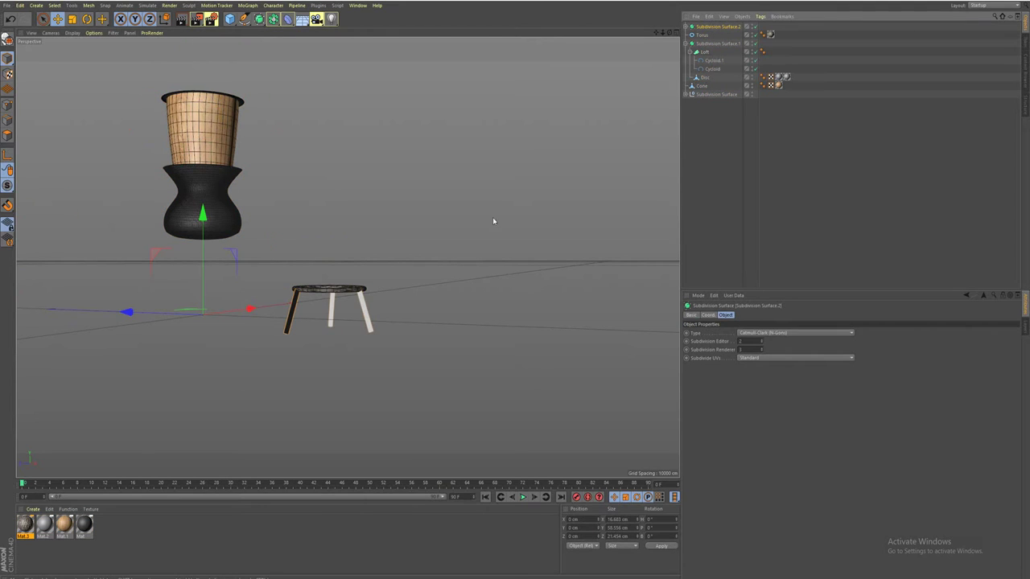
{"action": "left_click_drag", "start_coordinate": [126, 311], "coordinate": [65, 298]}
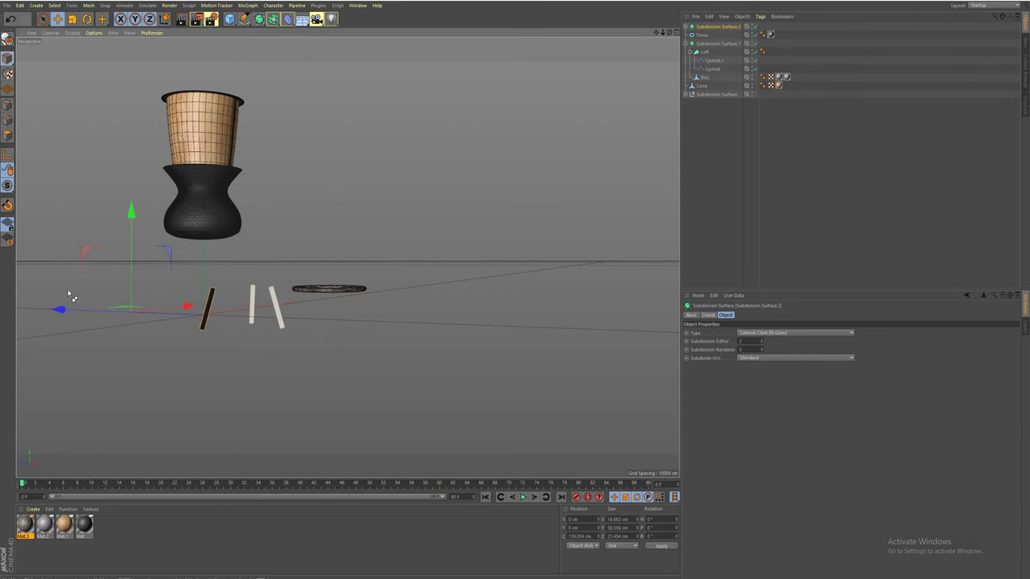
{"action": "key", "text": "ctrl+z"}
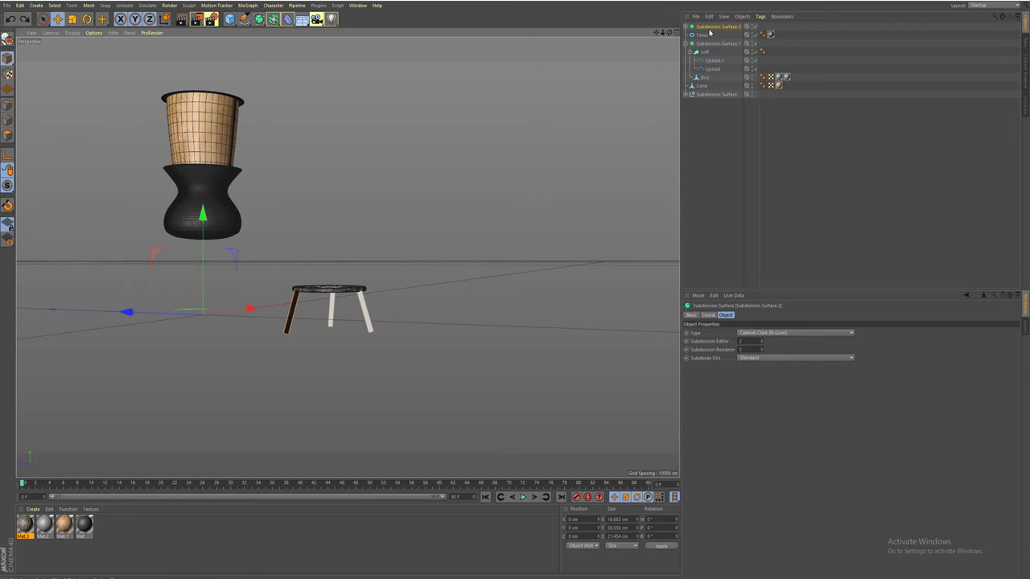
{"action": "left_click", "coordinate": [686, 26]}
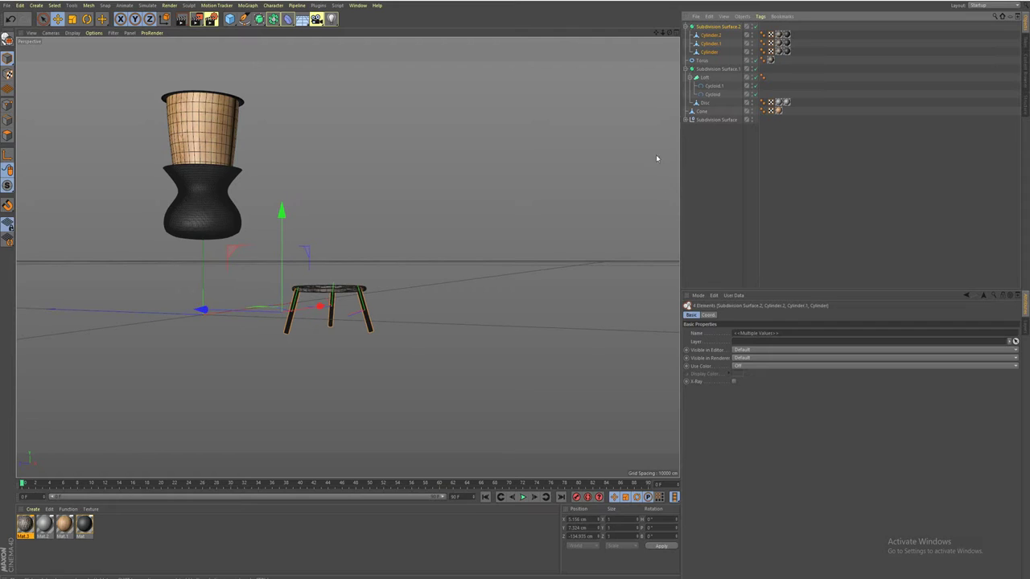
{"action": "left_click_drag", "start_coordinate": [201, 309], "coordinate": [110, 306]}
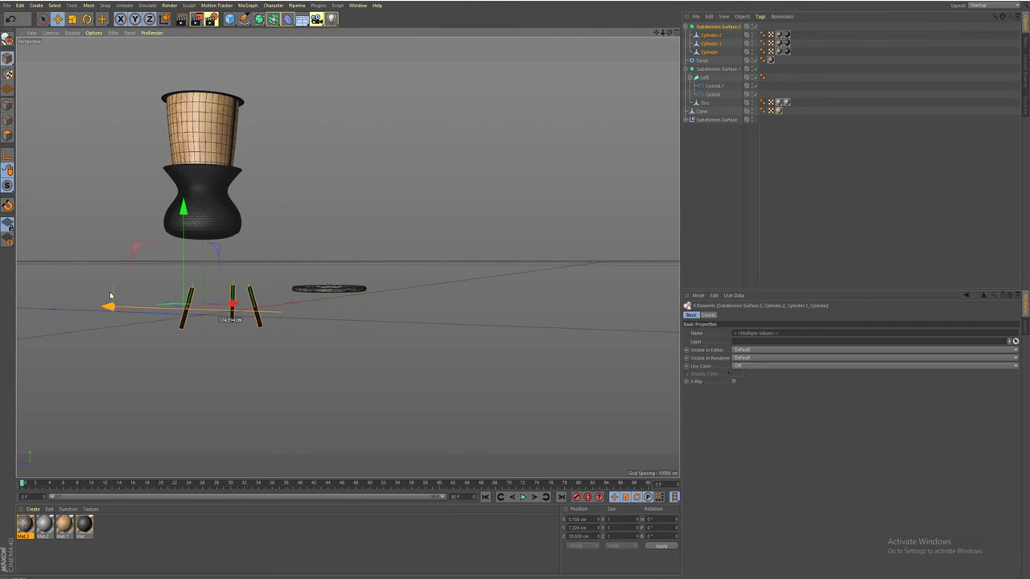
{"action": "key", "text": "ctrl+z"}
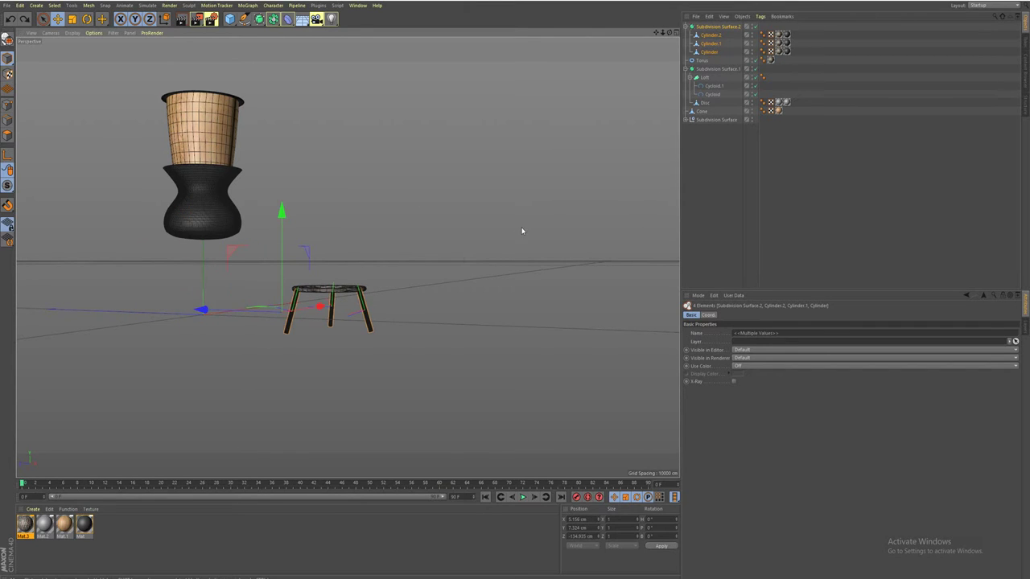
- Put the Torus into Subdivision Surface.2 and move the stool beneath the pot to Z 216.6 cm
{"action": "left_click", "coordinate": [698, 62]}
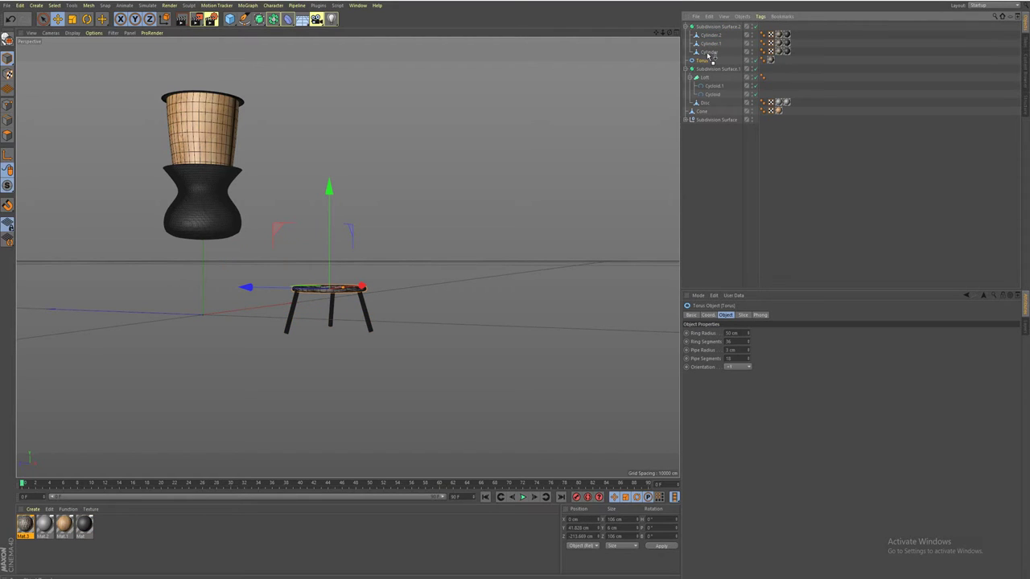
{"action": "left_click_drag", "start_coordinate": [706, 50], "coordinate": [712, 30]}
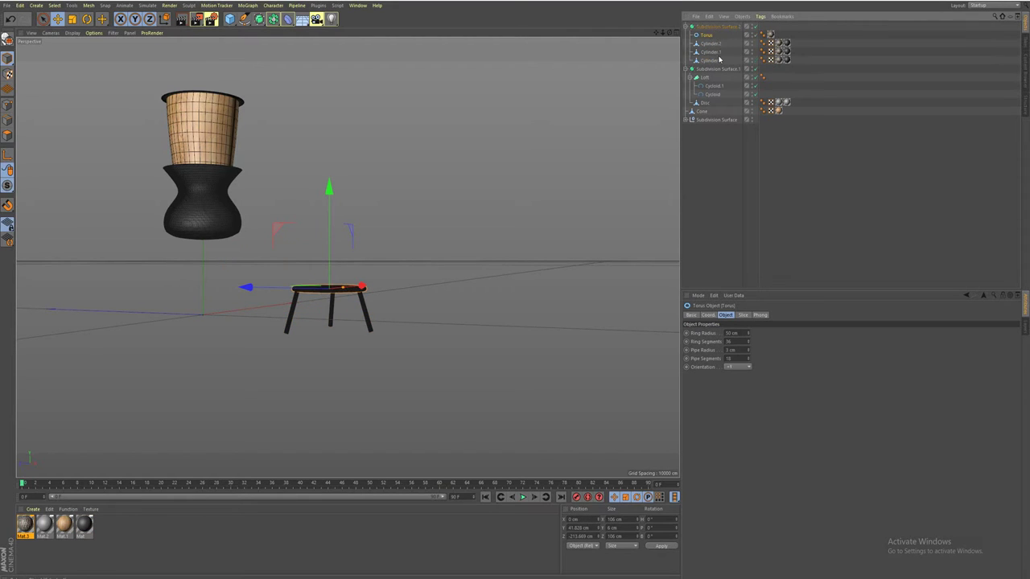
{"action": "left_click", "coordinate": [708, 27]}
{"action": "left_click_drag", "start_coordinate": [126, 312], "coordinate": [29, 308]}
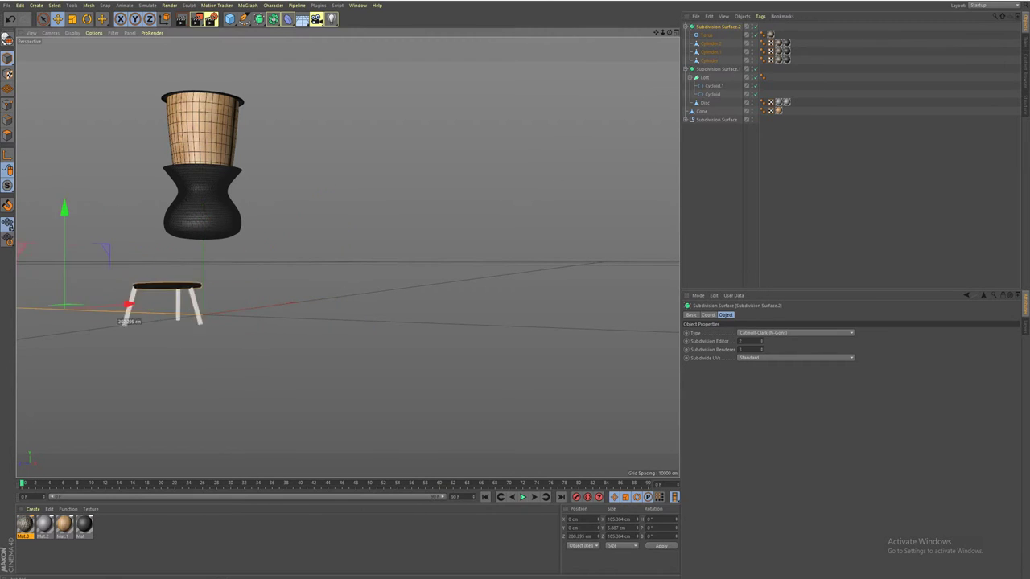
{"action": "left_click_drag", "start_coordinate": [371, 307], "coordinate": [304, 363], "text": "alt"}
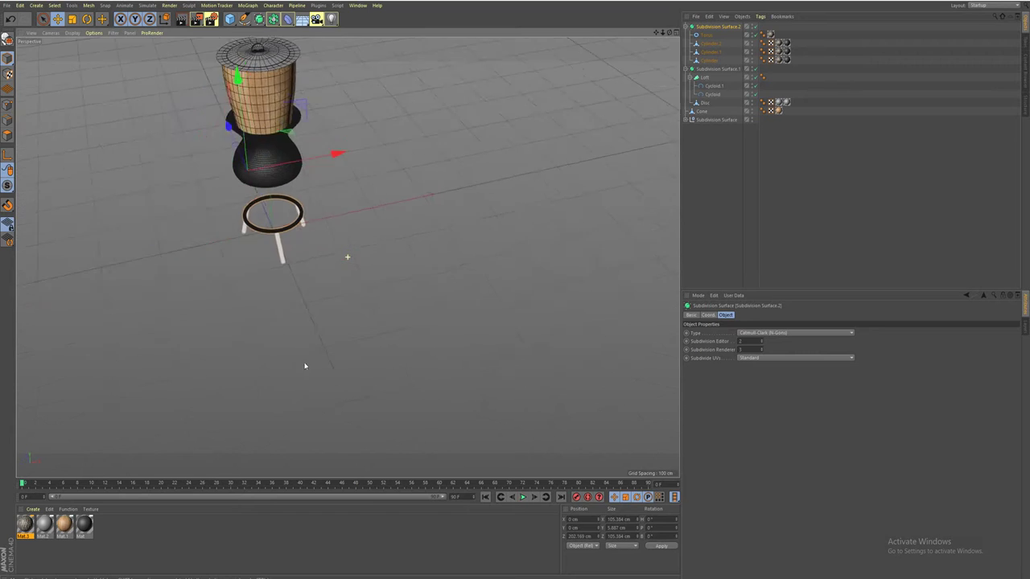
{"action": "mouse_move", "coordinate": [301, 299]}
{"action": "right_mouse_down", "text": "alt"}
{"action": "mouse_move", "coordinate": [303, 338]}
{"action": "mouse_move", "coordinate": [324, 287]}
{"action": "right_mouse_up", "text": "alt"}
{"action": "mouse_move", "coordinate": [325, 287]}
{"action": "left_mouse_down", "text": "alt"}
{"action": "mouse_move", "coordinate": [352, 333]}
{"action": "mouse_move", "coordinate": [242, 372]}
{"action": "mouse_move", "coordinate": [322, 386]}
{"action": "mouse_move", "coordinate": [284, 414]}
{"action": "mouse_move", "coordinate": [322, 402]}
{"action": "mouse_move", "coordinate": [251, 408]}
{"action": "mouse_move", "coordinate": [298, 412]}
{"action": "mouse_move", "coordinate": [225, 386]}
{"action": "left_mouse_up", "text": "alt"}
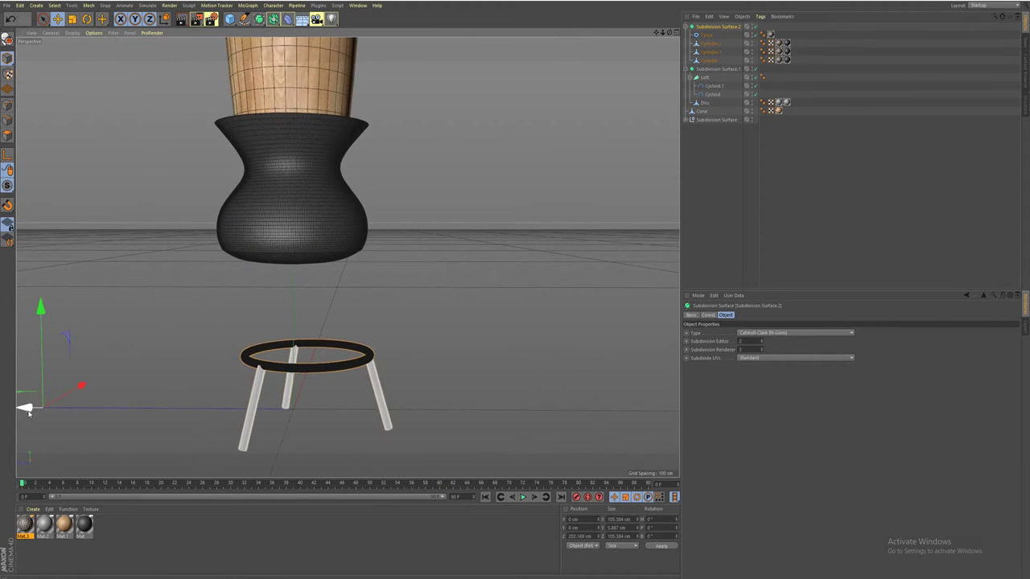
{"action": "left_click_drag", "start_coordinate": [26, 411], "coordinate": [150, 412]}
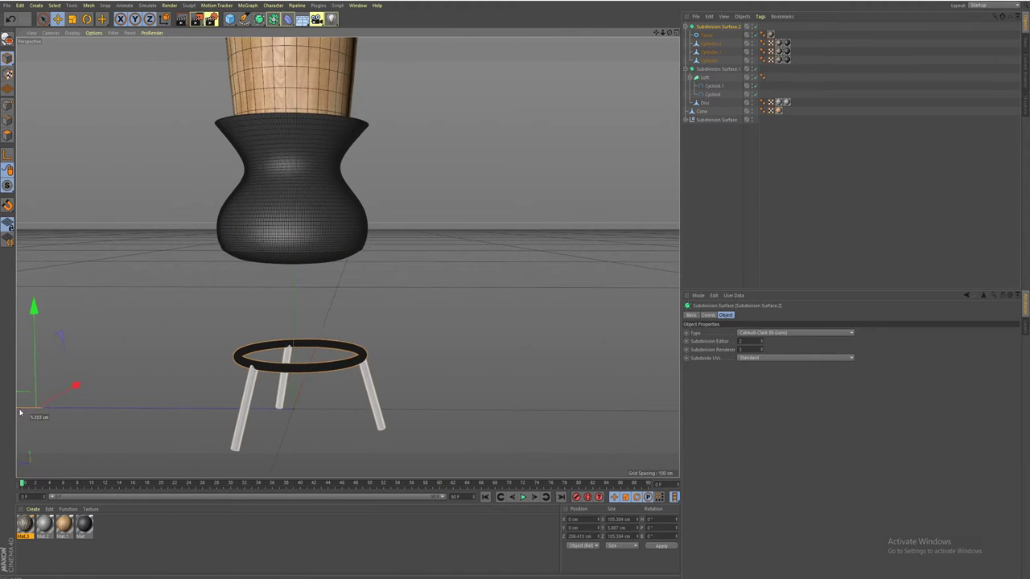
{"action": "mouse_move", "coordinate": [393, 430]}
{"action": "left_mouse_down", "text": "alt"}
{"action": "mouse_move", "coordinate": [327, 448]}
{"action": "mouse_move", "coordinate": [311, 437]}
{"action": "left_mouse_up", "text": "alt"}
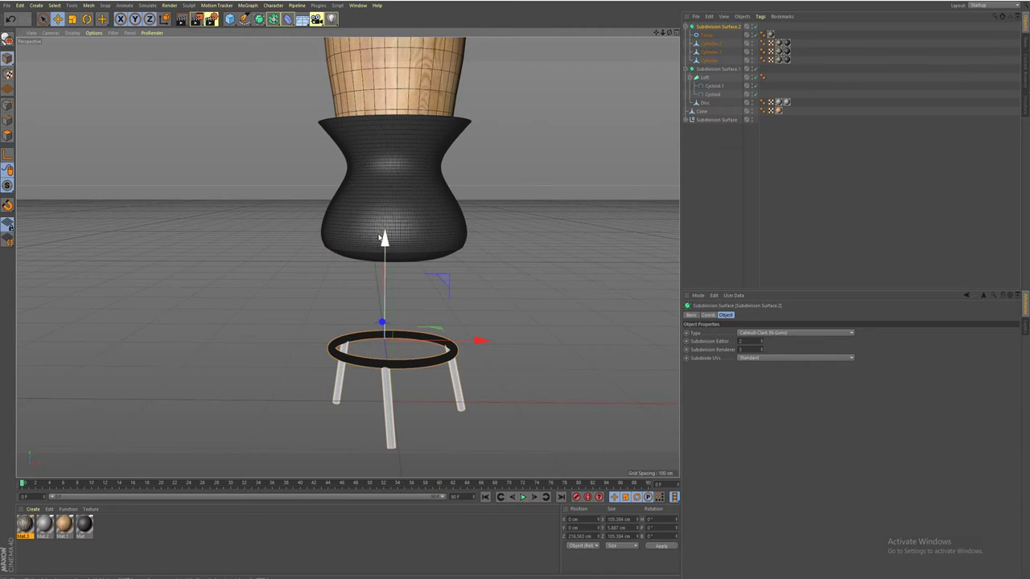
- Select the pot body and add the other pot pieces to the selection
{"action": "left_click", "coordinate": [395, 218]}
{"action": "scroll", "coordinate": [503, 302], "scroll_direction": "down", "scroll_amount": 3}
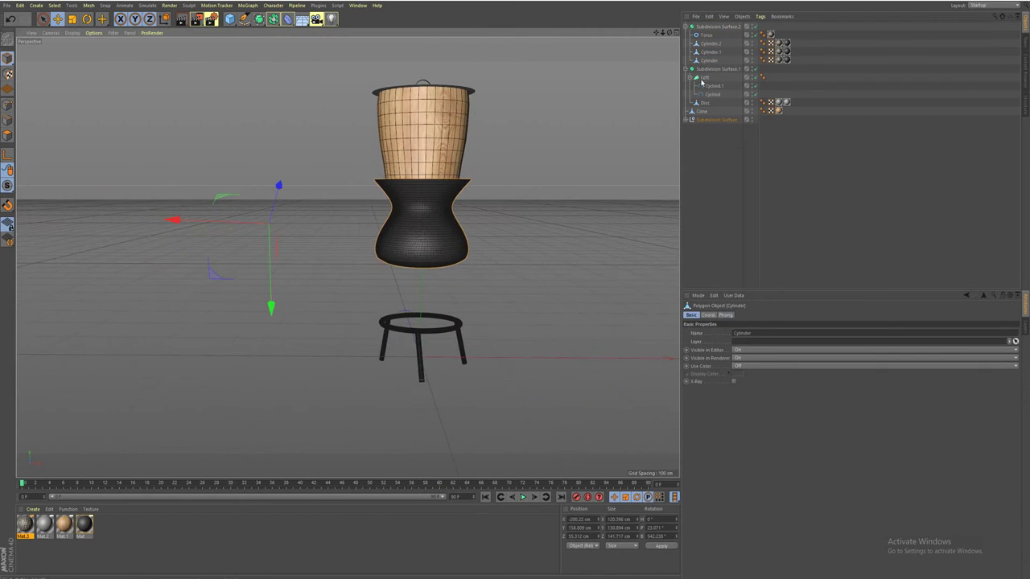
{"action": "left_click", "coordinate": [702, 111], "text": "ctrl"}
- Select Loft, Disc, Cone and Cylinder and lower the pot onto the stool
{"action": "left_click", "coordinate": [710, 102], "text": "ctrl"}
{"action": "left_click", "coordinate": [704, 102], "text": "ctrl"}
{"action": "left_click", "coordinate": [705, 77], "text": "ctrl"}
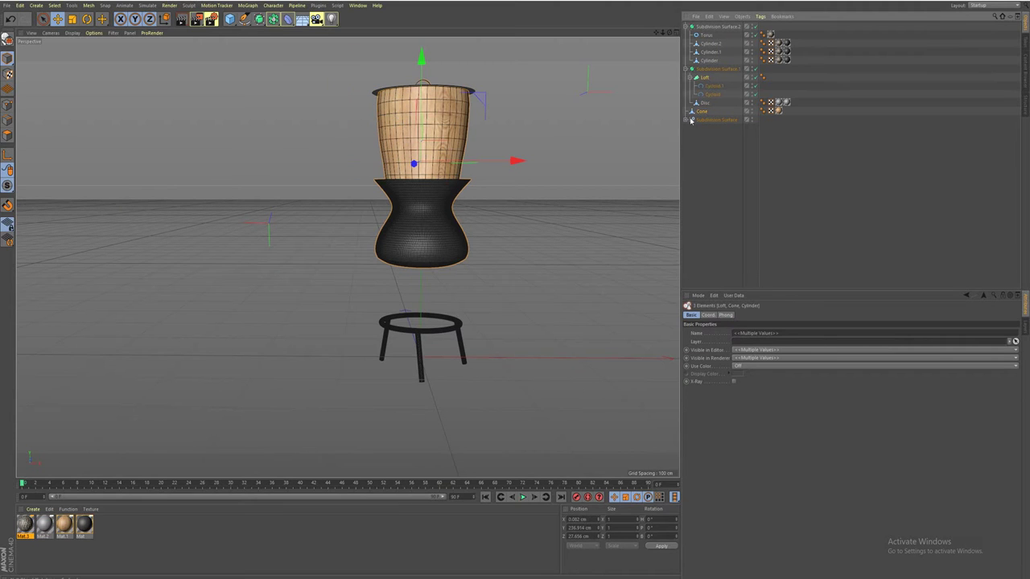
{"action": "left_click_drag", "start_coordinate": [421, 52], "coordinate": [415, 93]}
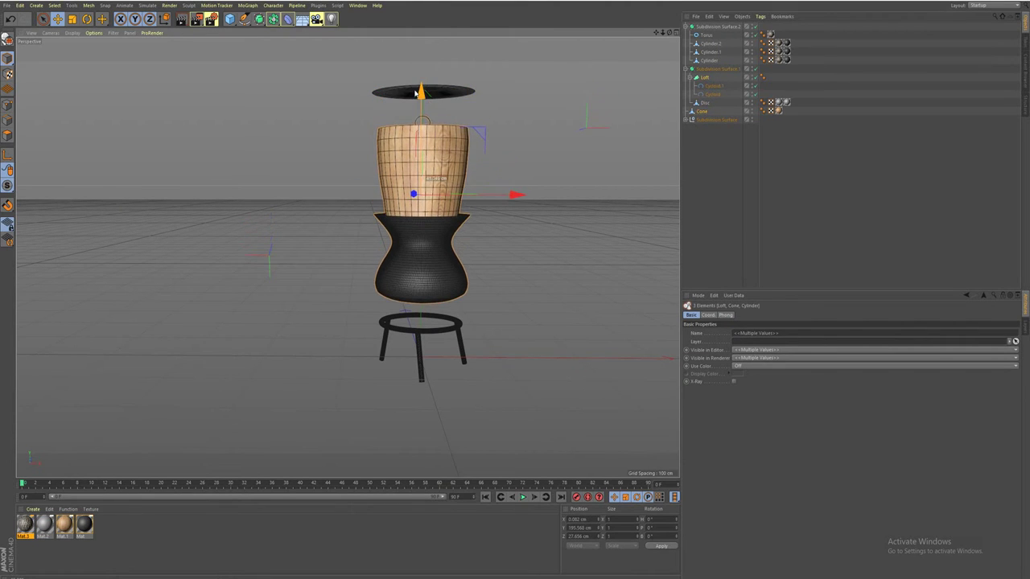
{"action": "key", "text": "ctrl+z"}
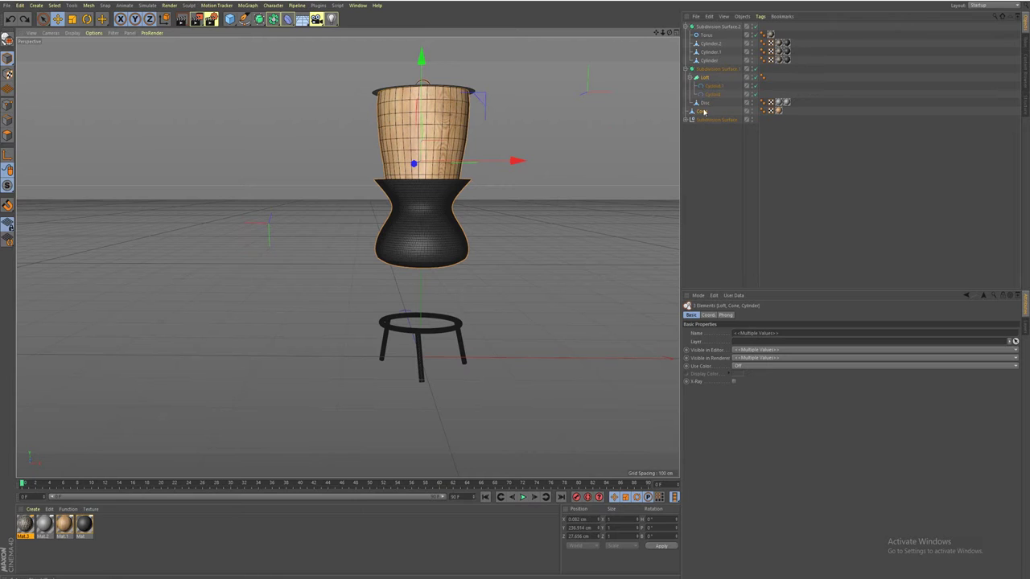
{"action": "left_click", "coordinate": [703, 103], "text": "ctrl"}
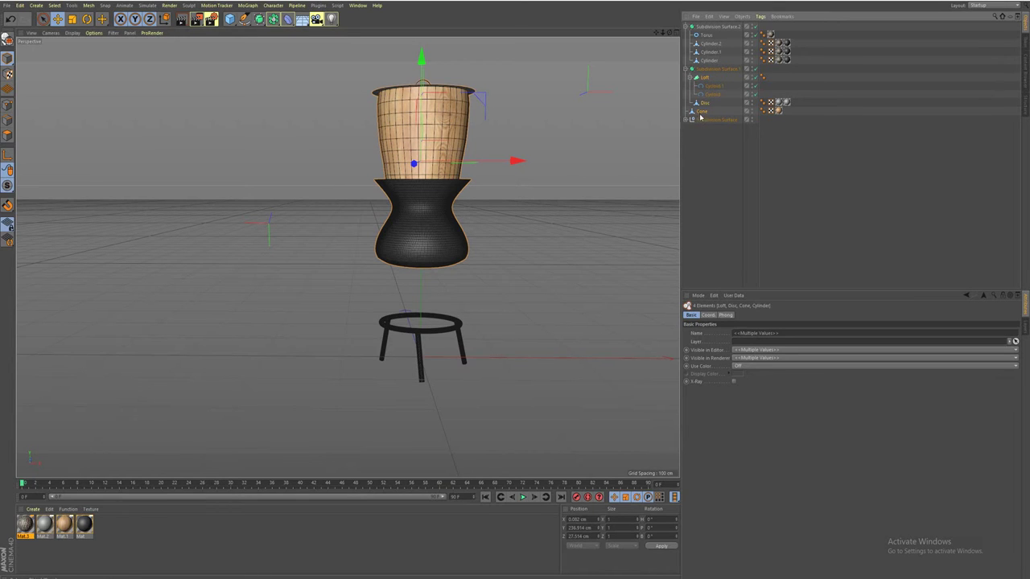
{"action": "left_click_drag", "start_coordinate": [429, 63], "coordinate": [416, 123]}
{"action": "mouse_move", "coordinate": [518, 284]}
{"action": "left_mouse_down", "text": "alt"}
{"action": "mouse_move", "coordinate": [400, 251]}
{"action": "mouse_move", "coordinate": [404, 216]}
{"action": "left_mouse_up", "text": "alt"}
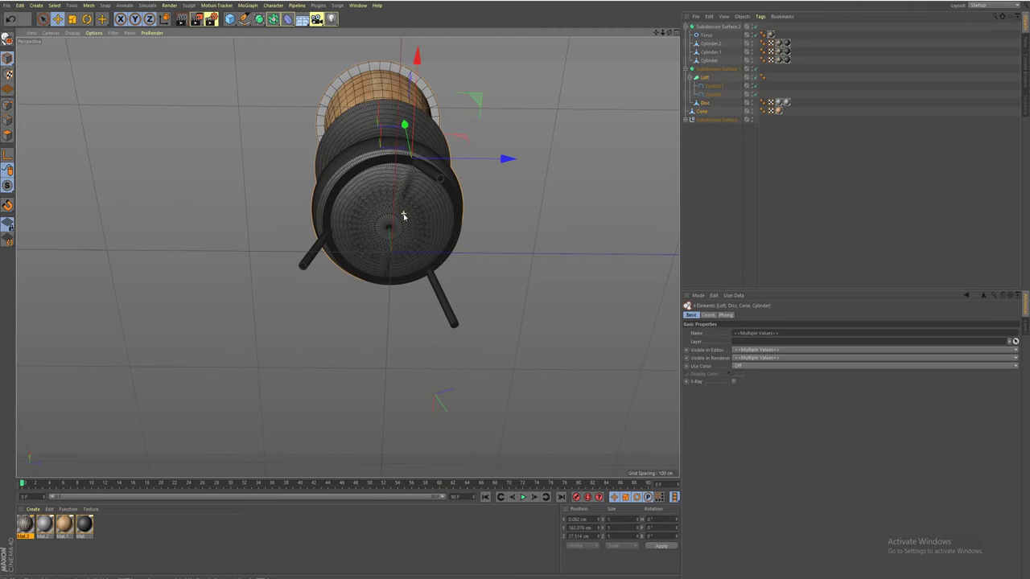
- Shift the stool group to about -72.98 cm so the vase sits on its ring
{"action": "scroll", "coordinate": [404, 226], "scroll_direction": "up", "scroll_amount": 2}
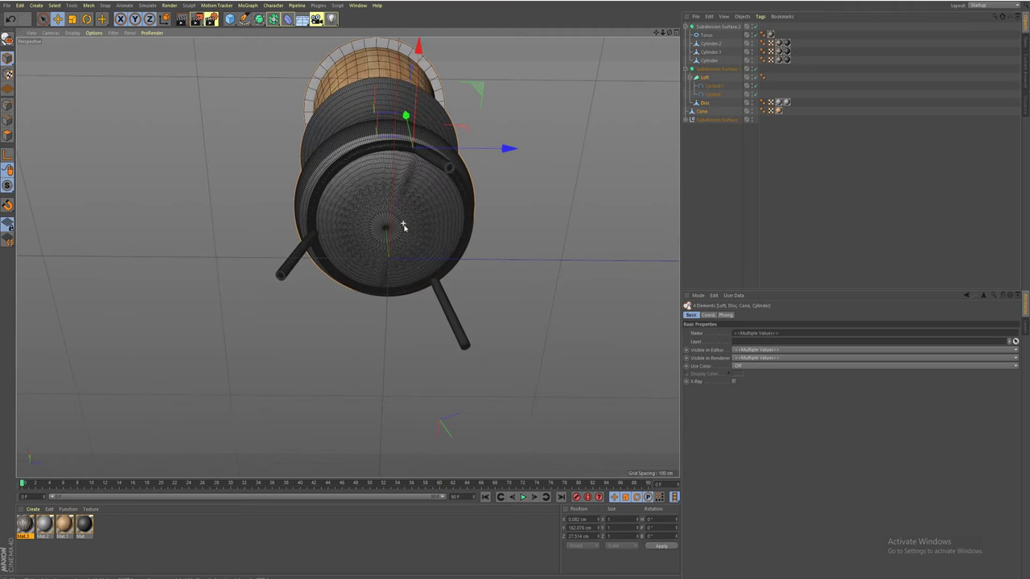
{"action": "left_click", "coordinate": [712, 27]}
{"action": "scroll", "coordinate": [342, 207], "scroll_direction": "down", "scroll_amount": 3}
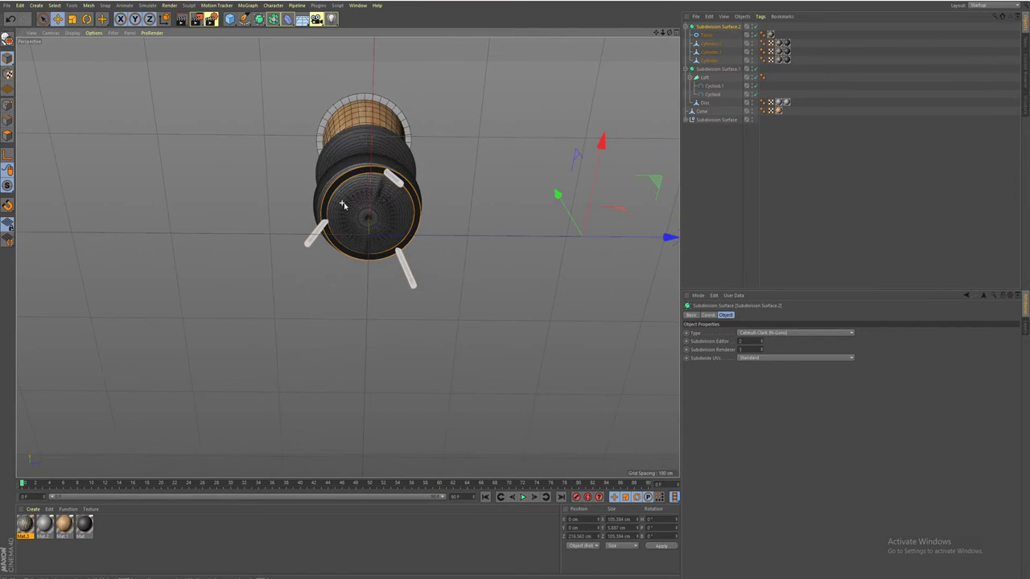
{"action": "mouse_move", "coordinate": [669, 236]}
{"action": "left_mouse_down"}
{"action": "mouse_move", "coordinate": [521, 257]}
{"action": "mouse_move", "coordinate": [446, 232]}
{"action": "mouse_move", "coordinate": [435, 298]}
{"action": "mouse_move", "coordinate": [302, 273]}
{"action": "mouse_move", "coordinate": [310, 294]}
{"action": "left_mouse_up"}
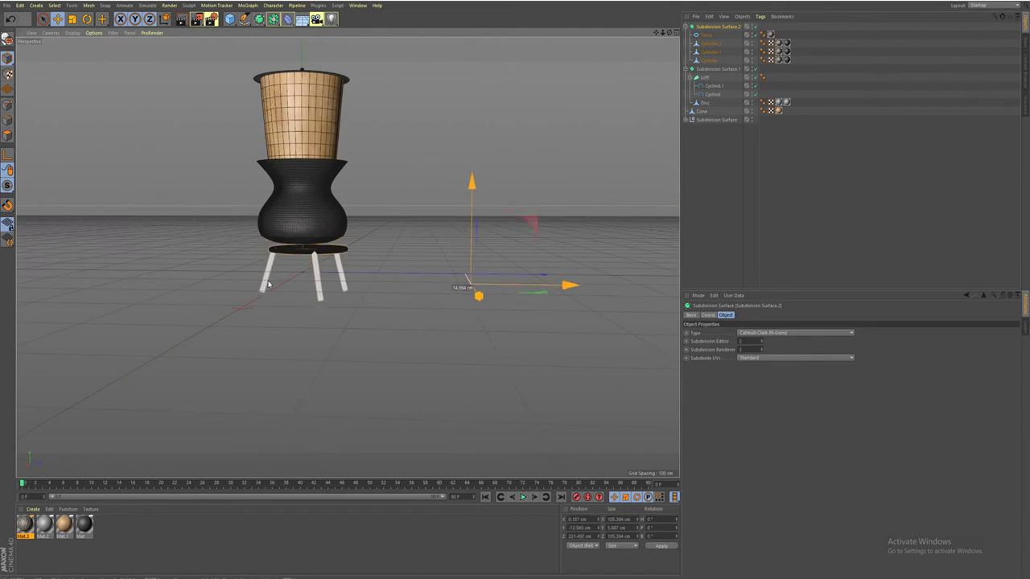
- Try scaling the Subdivision Surface.2 stool group along Y, then undo back to its original size
{"action": "key", "text": "ctrl+z"}
{"action": "mouse_move", "coordinate": [299, 300]}
{"action": "left_mouse_down", "text": "alt"}
{"action": "mouse_move", "coordinate": [337, 315]}
{"action": "mouse_move", "coordinate": [469, 318]}
{"action": "left_mouse_up", "text": "alt"}
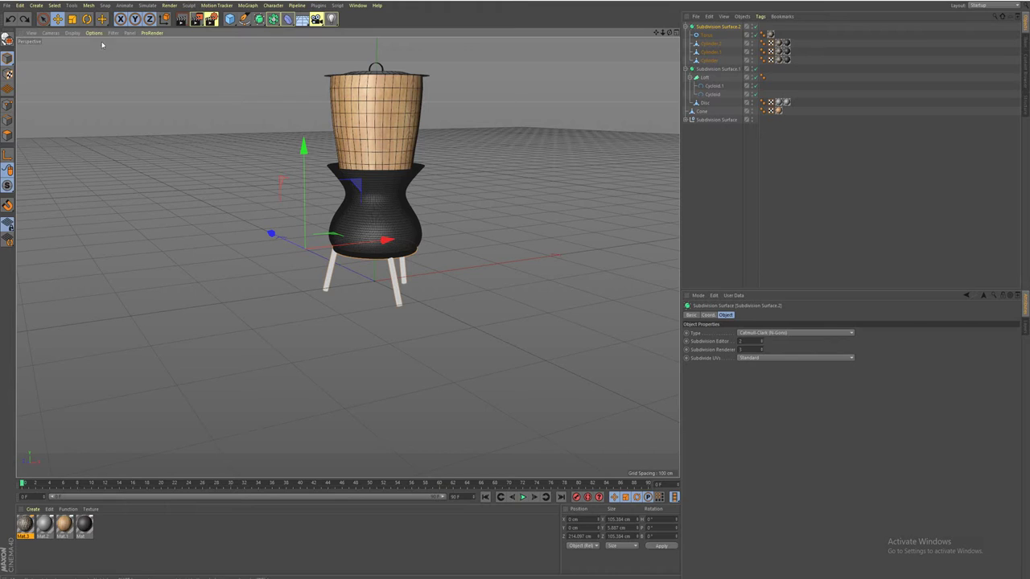
{"action": "left_click", "coordinate": [71, 19]}
{"action": "mouse_move", "coordinate": [304, 146]}
{"action": "left_mouse_down"}
{"action": "mouse_move", "coordinate": [304, 106]}
{"action": "mouse_move", "coordinate": [310, 128]}
{"action": "left_mouse_up"}
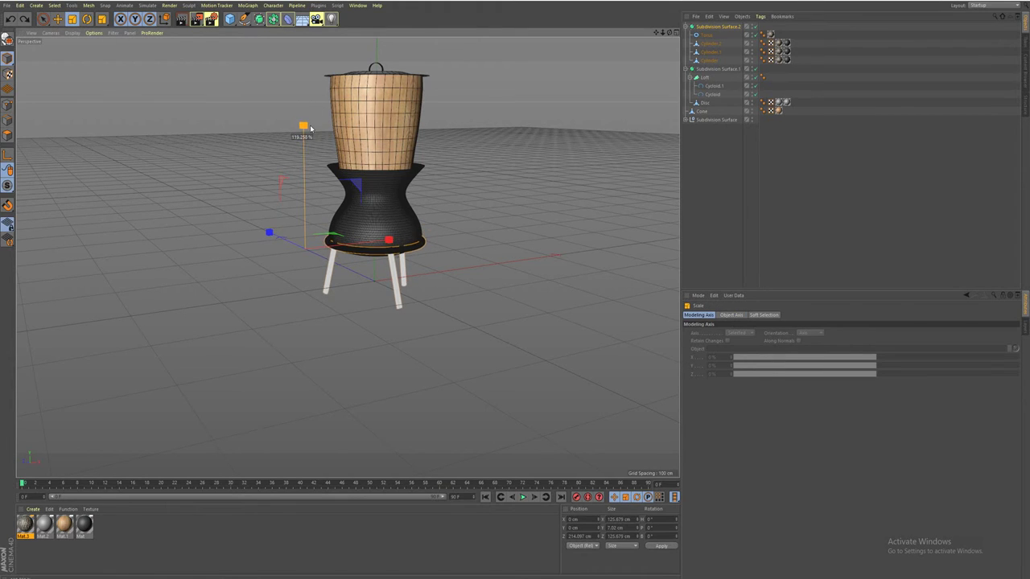
{"action": "key", "text": "ctrl+z"}
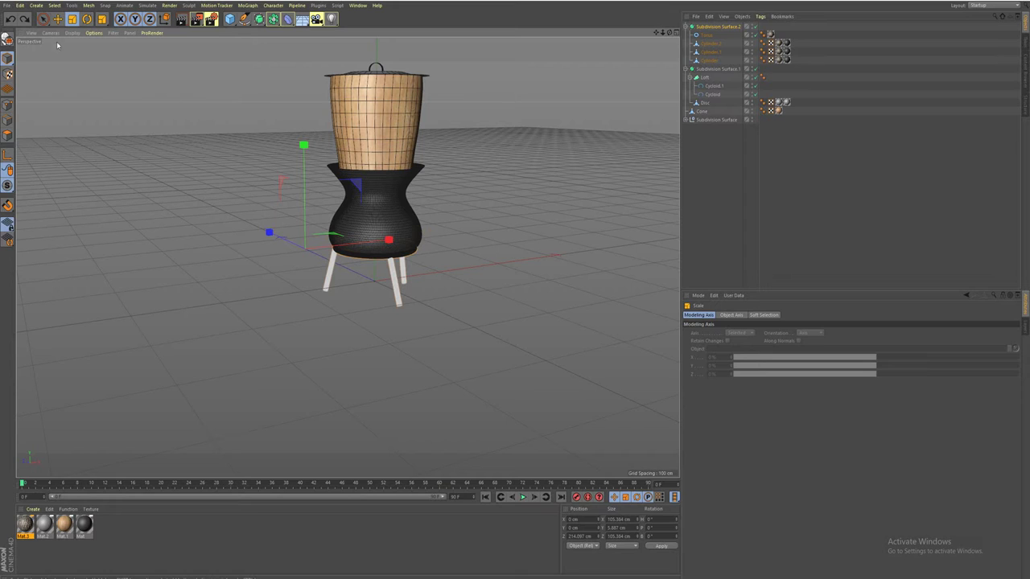
{"action": "key", "text": "ctrl+z"}
{"action": "left_click_drag", "start_coordinate": [303, 144], "coordinate": [304, 108]}
{"action": "mouse_move", "coordinate": [371, 271]}
{"action": "left_mouse_down", "text": "alt"}
{"action": "mouse_move", "coordinate": [306, 233]}
{"action": "mouse_move", "coordinate": [299, 272]}
{"action": "mouse_move", "coordinate": [336, 280]}
{"action": "left_mouse_up", "text": "alt"}
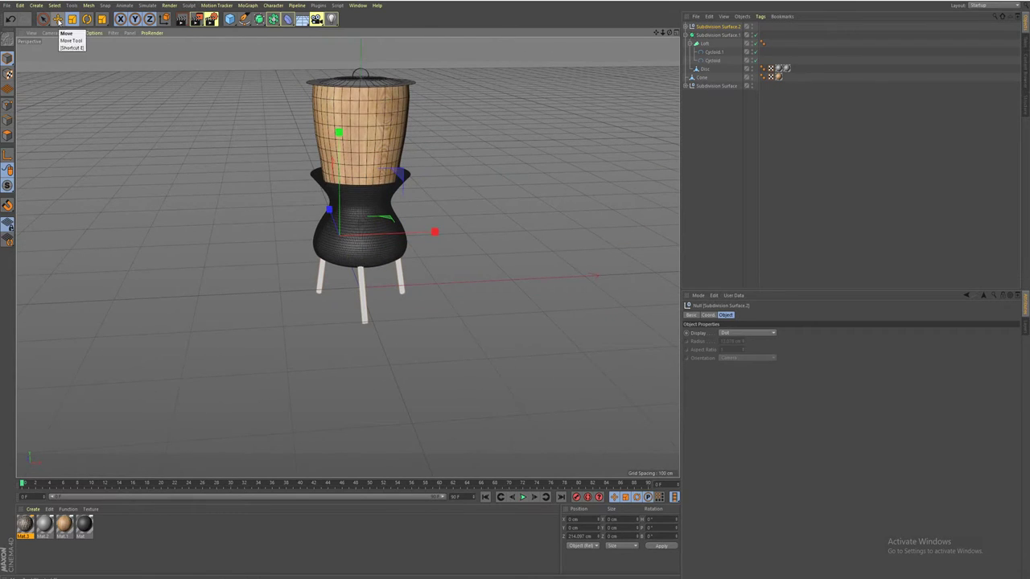
- Select the Cone, Disc and Loft pot pieces and nudge them upward with the Move tool
{"action": "left_click", "coordinate": [713, 86], "text": "ctrl"}
{"action": "left_click", "coordinate": [699, 78], "text": "ctrl"}
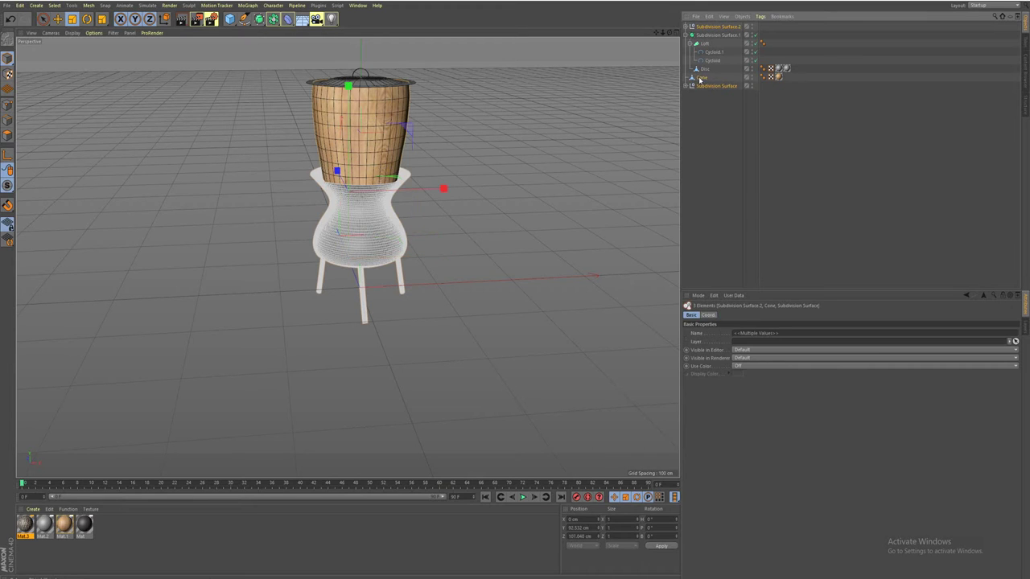
{"action": "left_click", "coordinate": [706, 44], "text": "ctrl"}
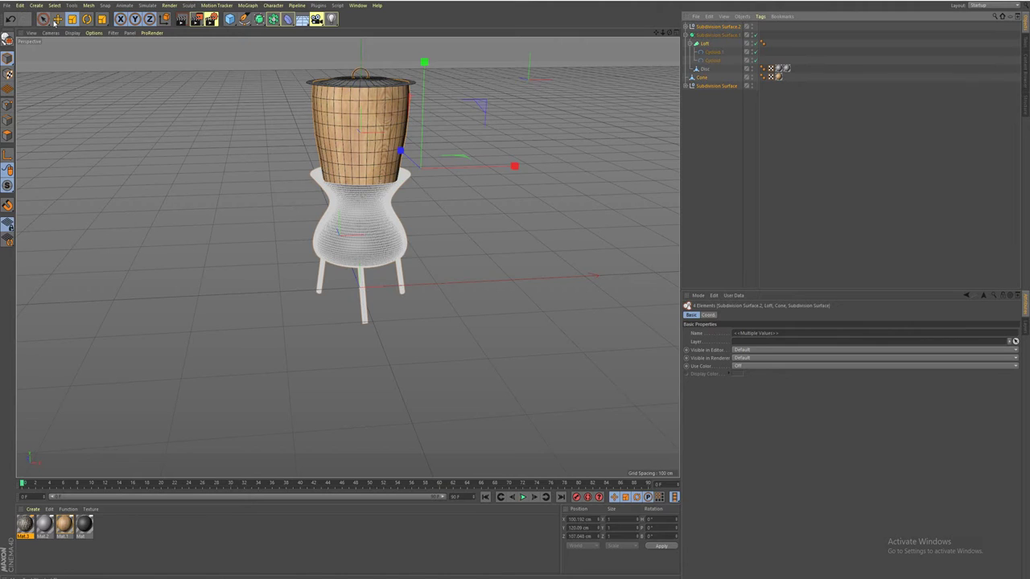
{"action": "left_click", "coordinate": [56, 20]}
{"action": "left_click_drag", "start_coordinate": [424, 73], "coordinate": [426, 68]}
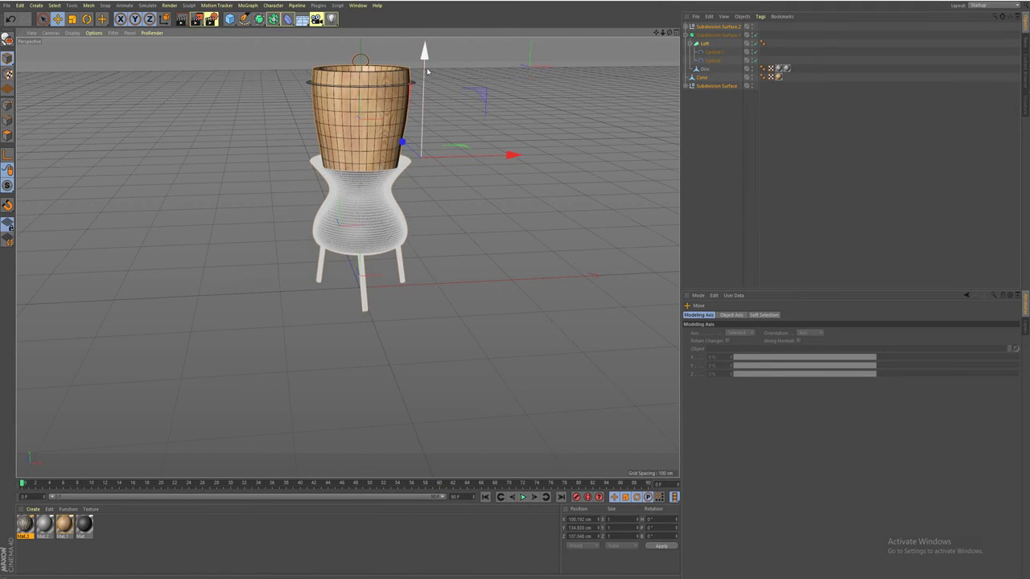
{"action": "left_click", "coordinate": [705, 35], "text": "ctrl"}
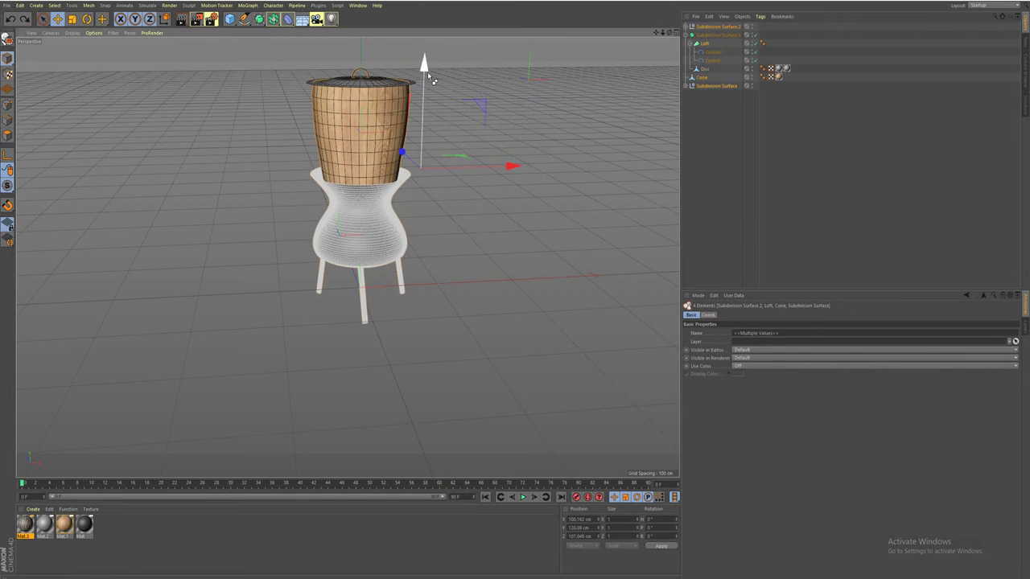
- Reselect the pot body, Cone, Disc and Loft and raise them together above the stool seat
{"action": "left_click", "coordinate": [423, 252]}
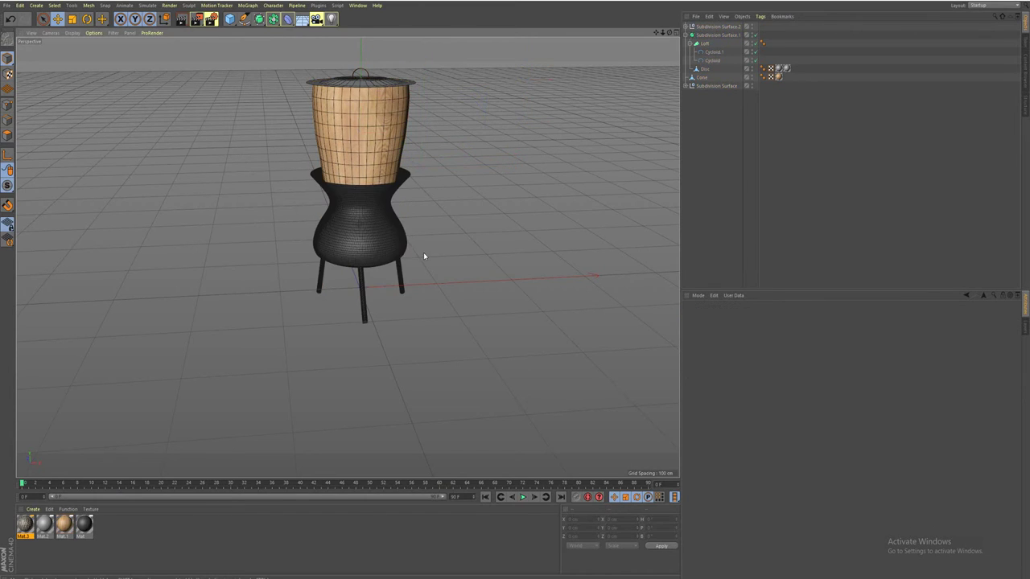
{"action": "left_click", "coordinate": [370, 231]}
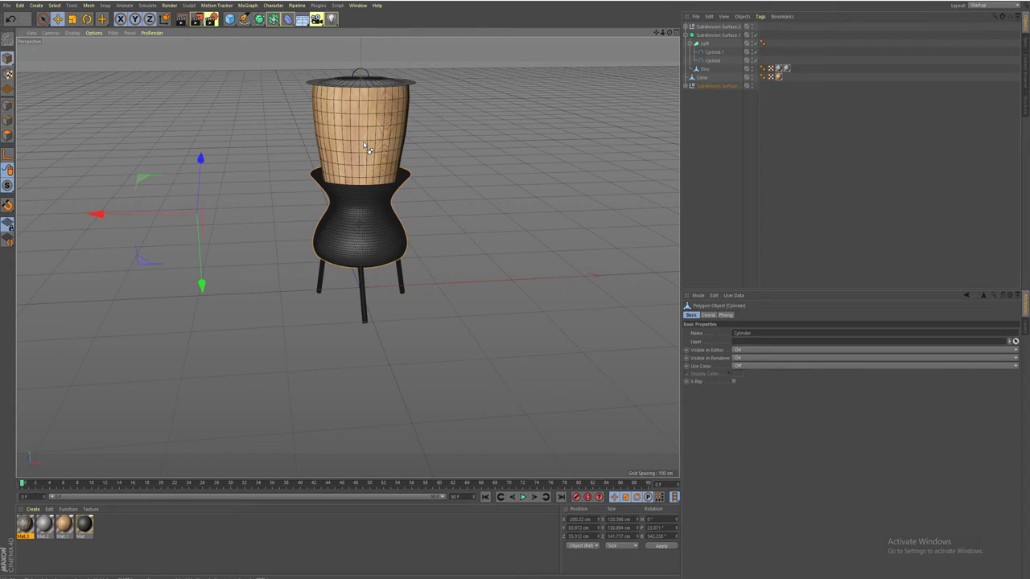
{"action": "left_click", "coordinate": [698, 79], "text": "ctrl"}
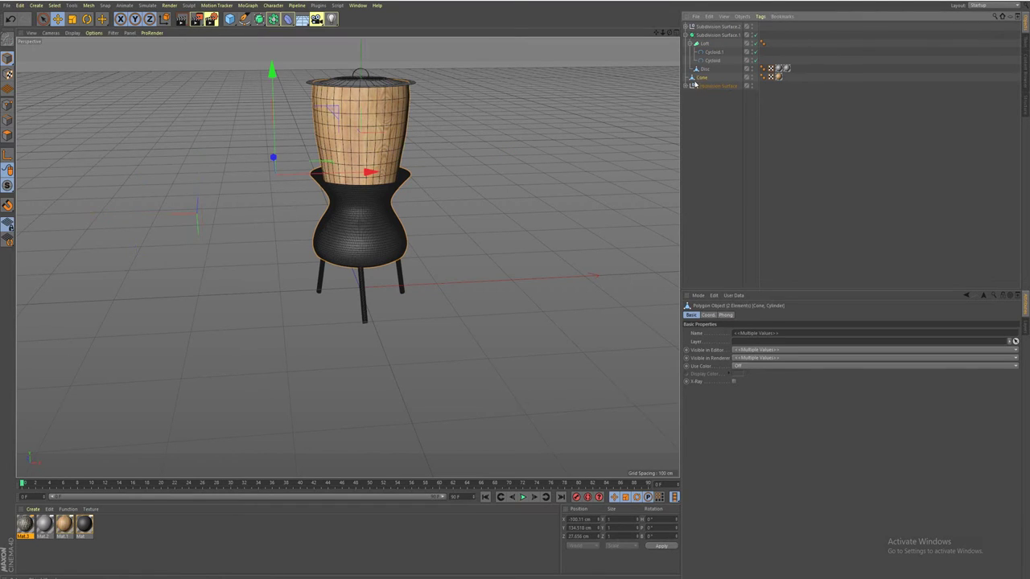
{"action": "left_click", "coordinate": [702, 70], "text": "ctrl"}
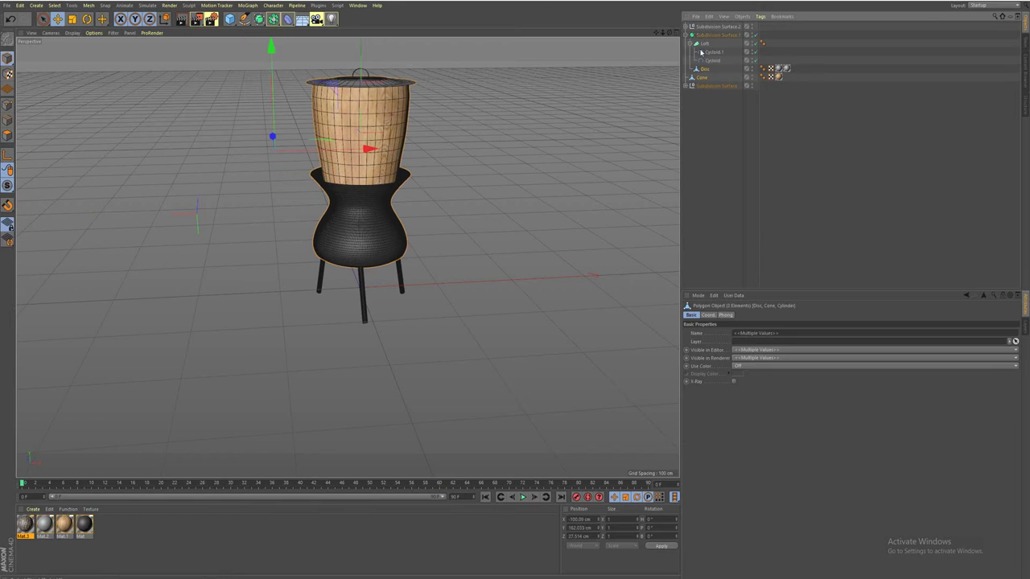
{"action": "left_click", "coordinate": [700, 44], "text": "ctrl"}
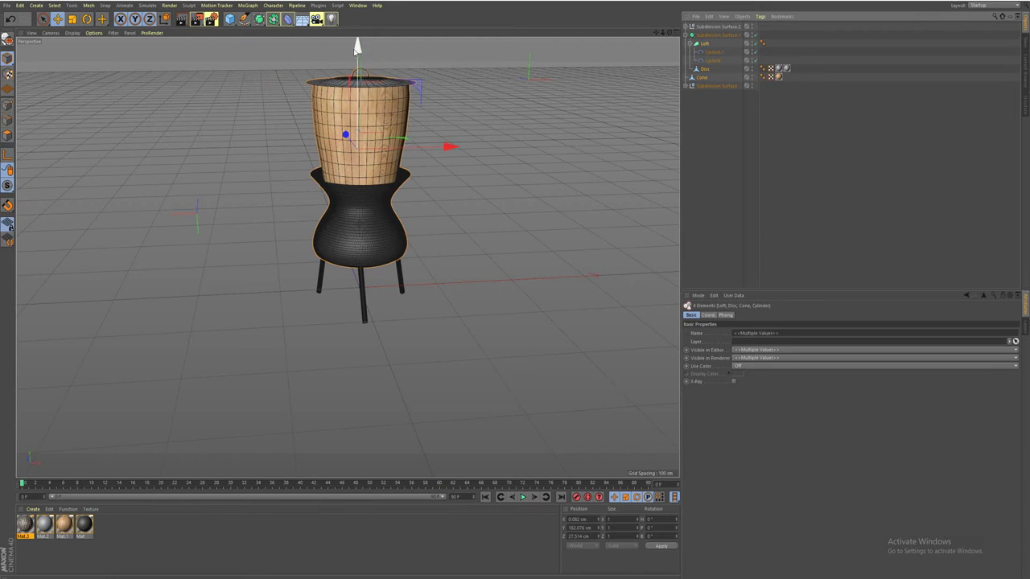
{"action": "left_click_drag", "start_coordinate": [358, 48], "coordinate": [358, 34]}
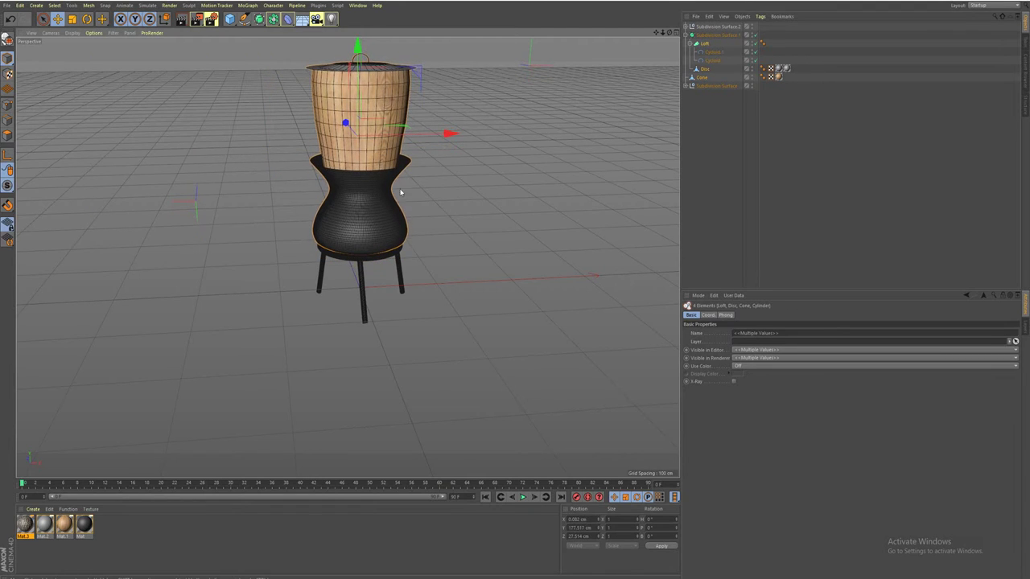
{"action": "mouse_move", "coordinate": [444, 231]}
{"action": "left_mouse_down", "text": "alt"}
{"action": "mouse_move", "coordinate": [374, 204]}
{"action": "mouse_move", "coordinate": [363, 223]}
{"action": "mouse_move", "coordinate": [395, 111]}
{"action": "mouse_move", "coordinate": [469, 170]}
{"action": "mouse_move", "coordinate": [473, 216]}
{"action": "mouse_move", "coordinate": [453, 287]}
{"action": "mouse_move", "coordinate": [395, 245]}
{"action": "mouse_move", "coordinate": [375, 133]}
{"action": "mouse_move", "coordinate": [455, 241]}
{"action": "mouse_move", "coordinate": [379, 269]}
{"action": "mouse_move", "coordinate": [427, 292]}
{"action": "mouse_move", "coordinate": [384, 269]}
{"action": "mouse_move", "coordinate": [397, 134]}
{"action": "mouse_move", "coordinate": [408, 156]}
{"action": "mouse_move", "coordinate": [407, 121]}
{"action": "mouse_move", "coordinate": [375, 298]}
{"action": "mouse_move", "coordinate": [405, 282]}
{"action": "mouse_move", "coordinate": [371, 322]}
{"action": "mouse_move", "coordinate": [362, 367]}
{"action": "mouse_move", "coordinate": [356, 325]}
{"action": "mouse_move", "coordinate": [372, 365]}
{"action": "mouse_move", "coordinate": [482, 346]}
{"action": "mouse_move", "coordinate": [475, 342]}
{"action": "left_mouse_up", "text": "alt"}
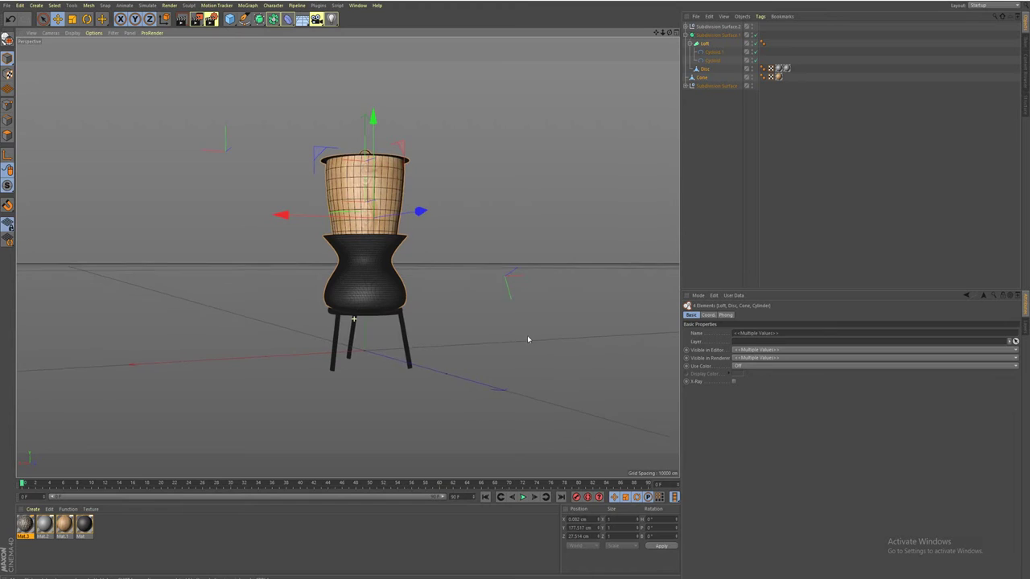
{"action": "left_click_drag", "start_coordinate": [528, 334], "coordinate": [303, 341], "text": "alt"}
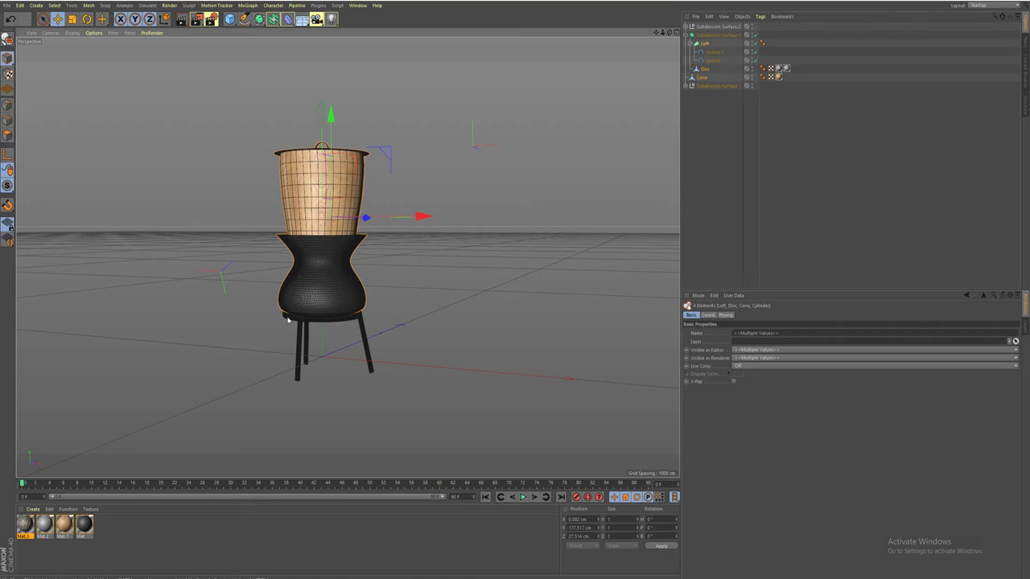
{"action": "mouse_move", "coordinate": [374, 348]}
{"action": "left_mouse_down", "text": "alt"}
{"action": "mouse_move", "coordinate": [177, 344]}
{"action": "mouse_move", "coordinate": [182, 391]}
{"action": "mouse_move", "coordinate": [416, 352]}
{"action": "mouse_move", "coordinate": [348, 354]}
{"action": "mouse_move", "coordinate": [373, 361]}
{"action": "left_mouse_up", "text": "alt"}
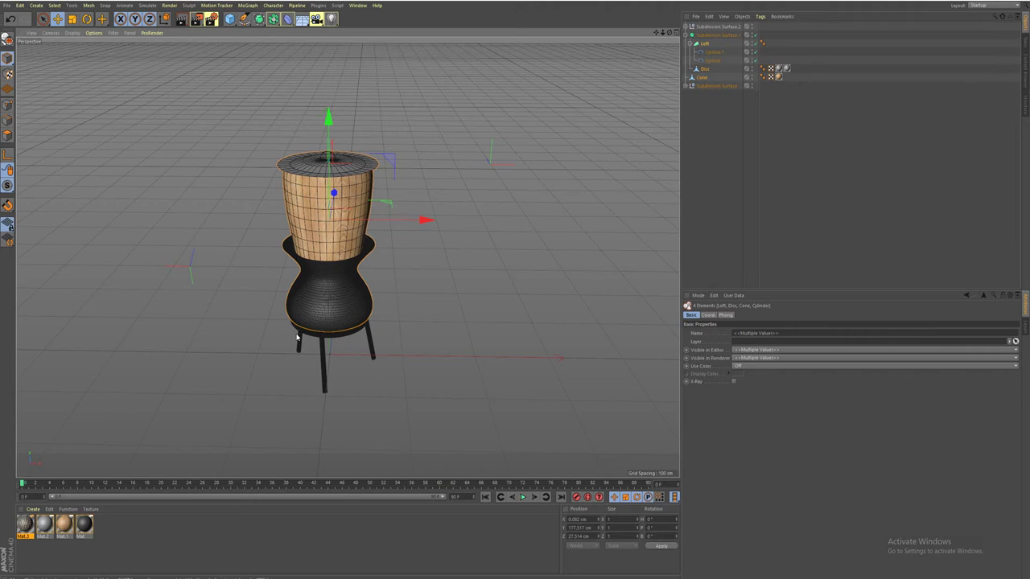
{"action": "scroll", "coordinate": [334, 344], "scroll_direction": "up", "scroll_amount": 2}
{"action": "scroll", "coordinate": [336, 346], "scroll_direction": "up", "scroll_amount": 3}
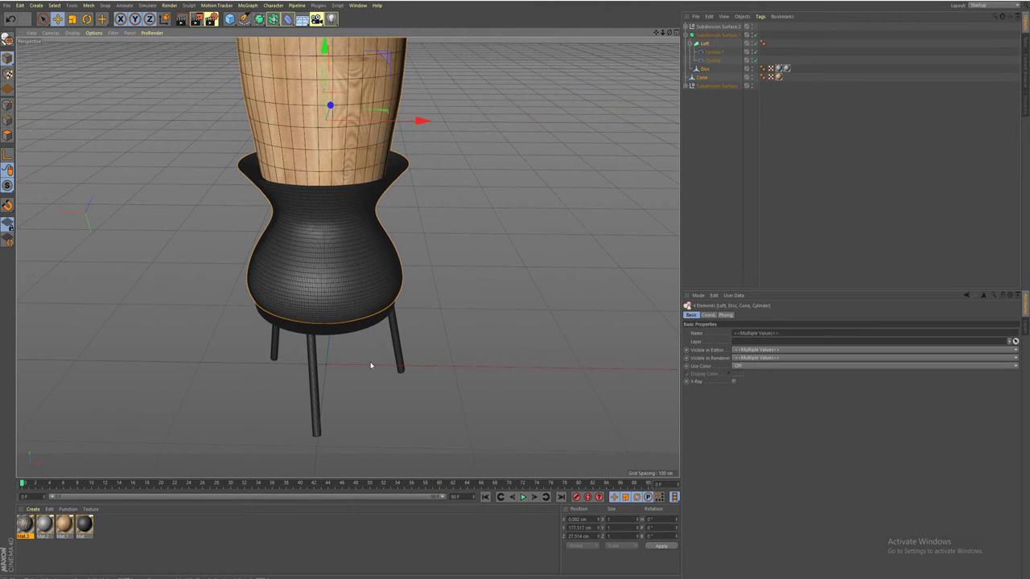
{"action": "left_click_drag", "start_coordinate": [371, 366], "coordinate": [337, 361], "text": "alt"}
{"action": "scroll", "coordinate": [336, 362], "scroll_direction": "up", "scroll_amount": 2}
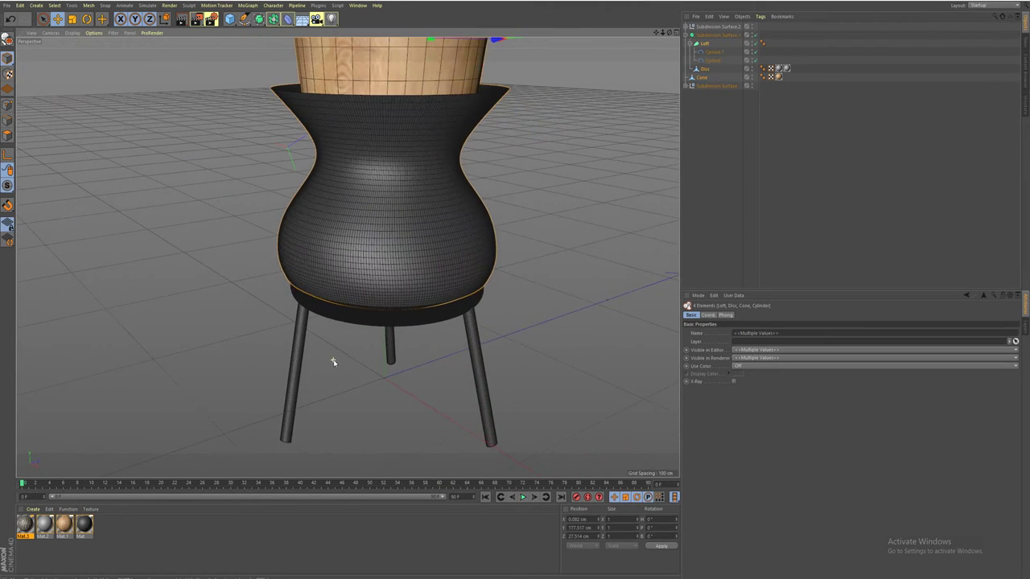
{"action": "scroll", "coordinate": [354, 367], "scroll_direction": "up", "scroll_amount": 3}
{"action": "scroll", "coordinate": [367, 362], "scroll_direction": "down", "scroll_amount": 2}
{"action": "scroll", "coordinate": [418, 386], "scroll_direction": "down", "scroll_amount": 2}
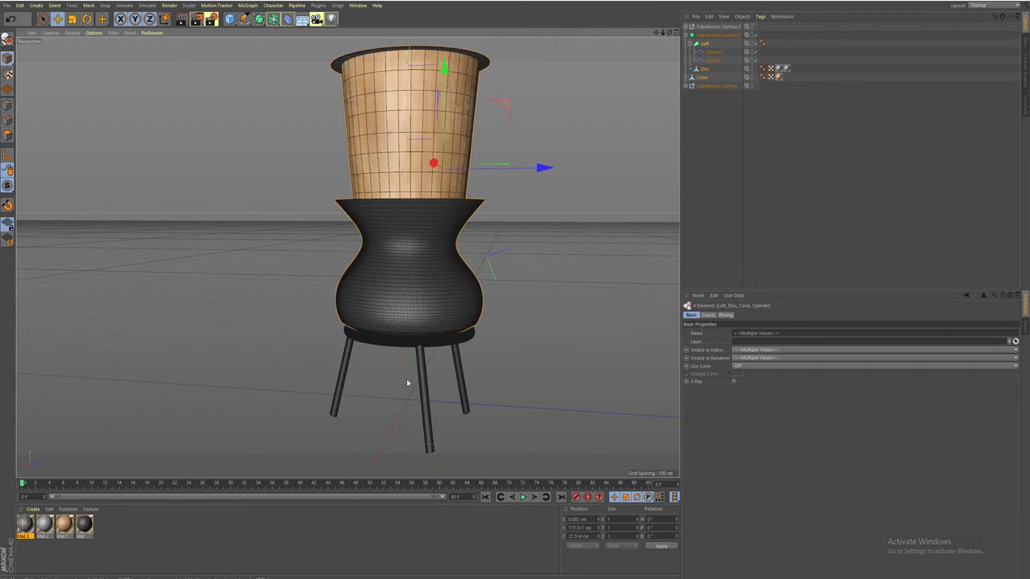
{"action": "scroll", "coordinate": [407, 381], "scroll_direction": "down", "scroll_amount": 3}
{"action": "scroll", "coordinate": [407, 381], "scroll_direction": "down", "scroll_amount": 1}
{"action": "scroll", "coordinate": [380, 394], "scroll_direction": "down", "scroll_amount": 2}
{"action": "mouse_move", "coordinate": [380, 401]}
{"action": "left_mouse_down", "text": "alt"}
{"action": "mouse_move", "coordinate": [359, 404]}
{"action": "mouse_move", "coordinate": [388, 395]}
{"action": "mouse_move", "coordinate": [550, 401]}
{"action": "left_mouse_up", "text": "alt"}
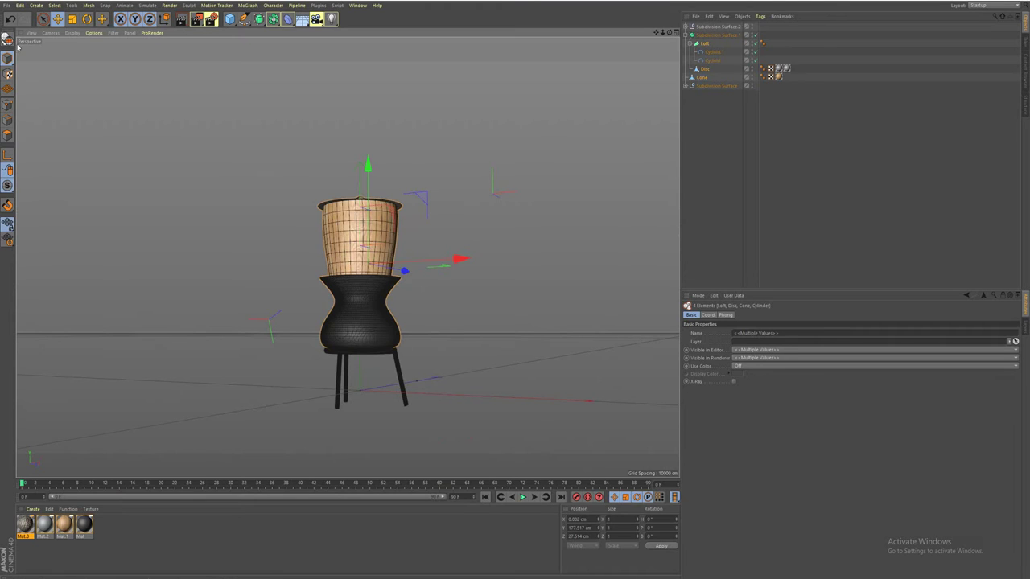
- Export the model as FBX named 'tsu cub mov+Lub Kos' with default FBX export settings
{"action": "left_click", "coordinate": [7, 5]}
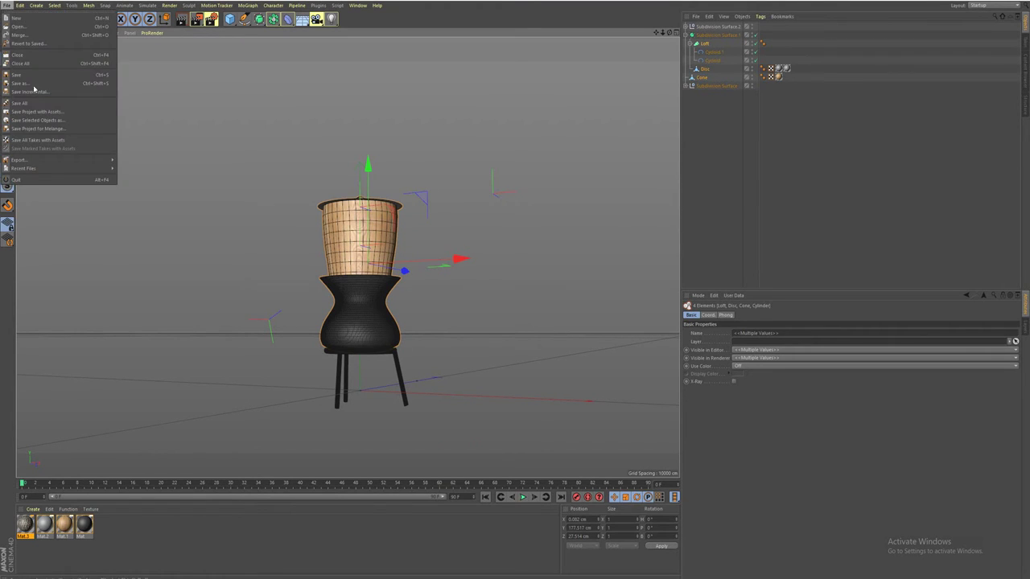
{"action": "mouse_move", "coordinate": [20, 161]}
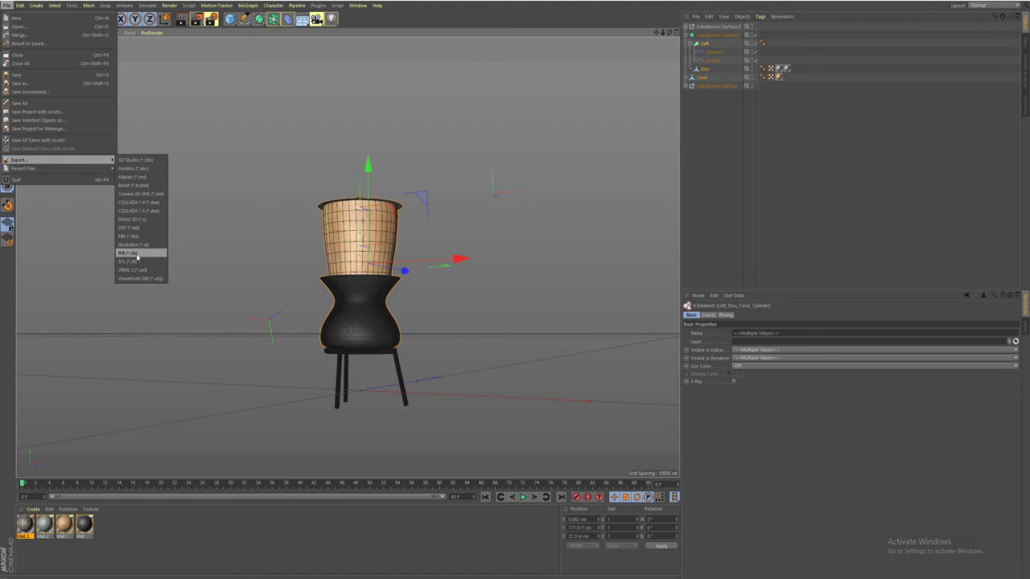
{"action": "left_click", "coordinate": [130, 236]}
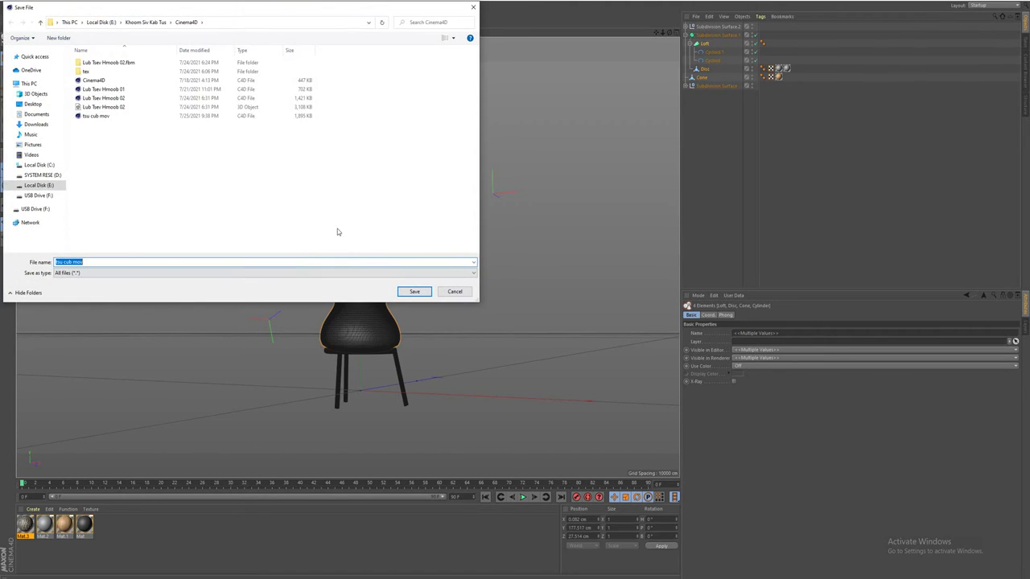
{"action": "left_click", "coordinate": [89, 261]}
{"action": "left_click", "coordinate": [415, 292]}
{"action": "left_click", "coordinate": [400, 389]}
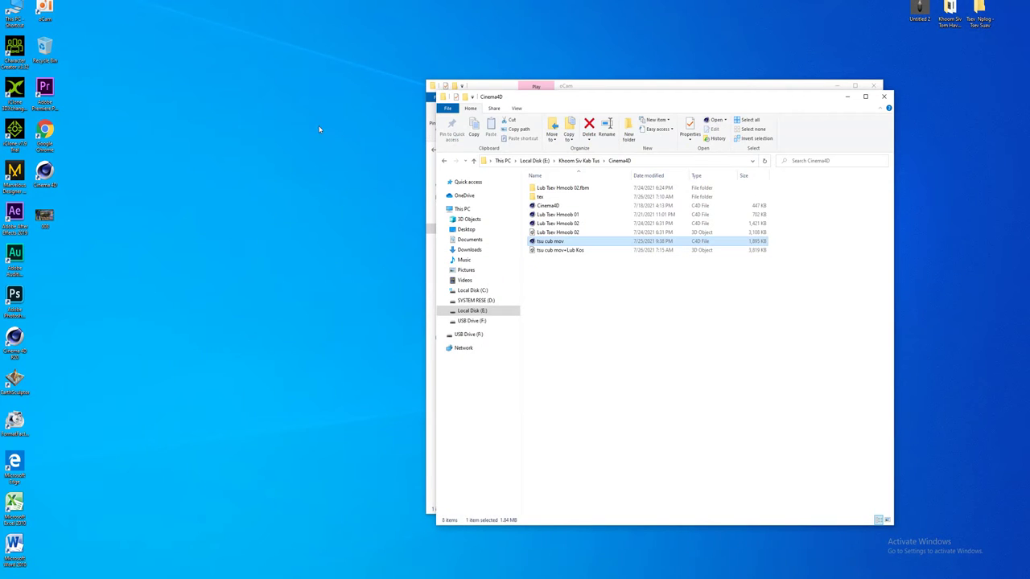
- Launch iClone 7 from its desktop shortcut
{"action": "left_click", "coordinate": [14, 129]}
{"action": "double_click", "coordinate": [14, 129]}
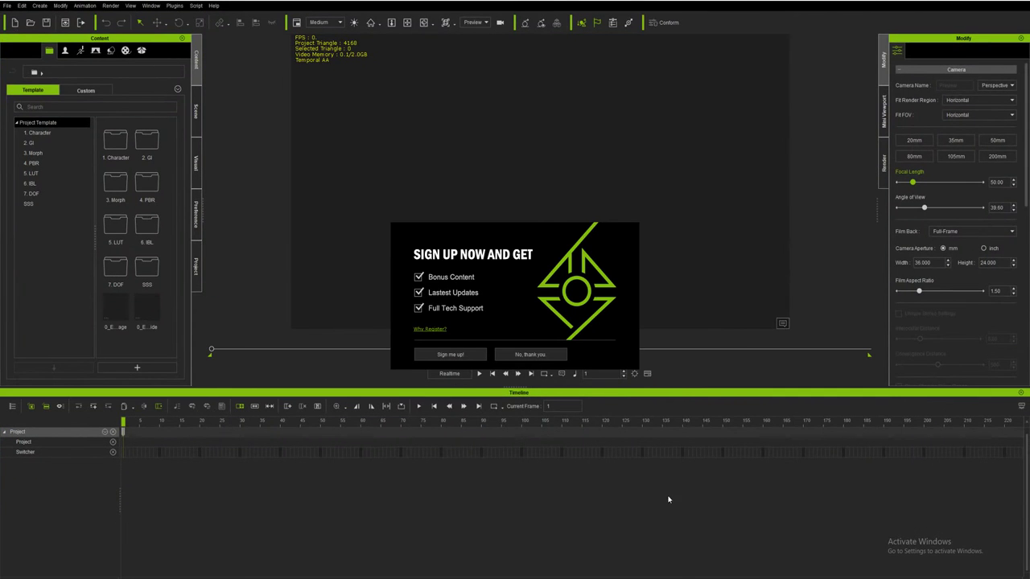
- Dismiss the sign-up and welcome screens, then drag 'tsu cub mov+Lub Kos' from Explorer into the viewport as a prop
{"action": "left_click", "coordinate": [530, 354]}
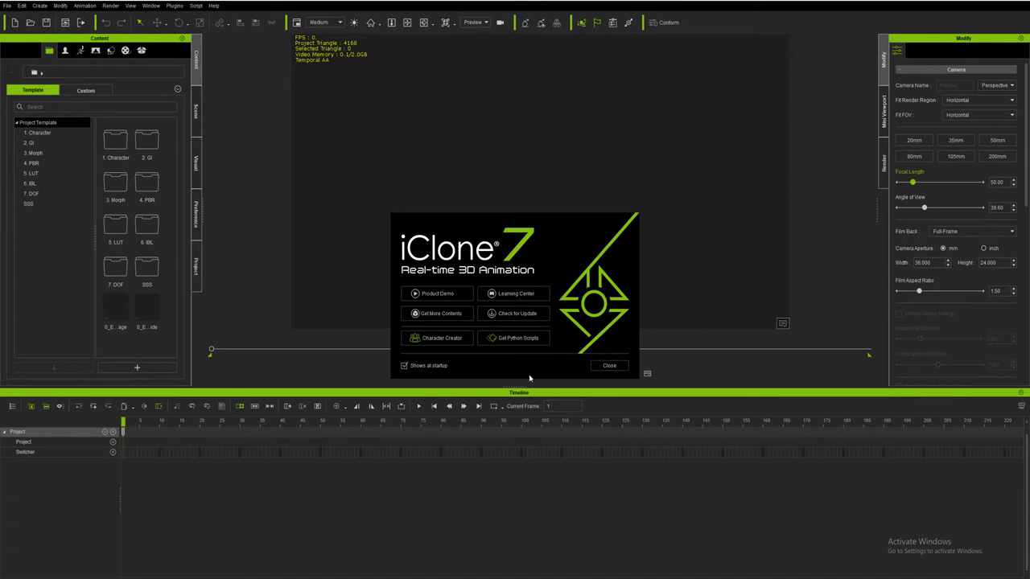
{"action": "left_click", "coordinate": [602, 367]}
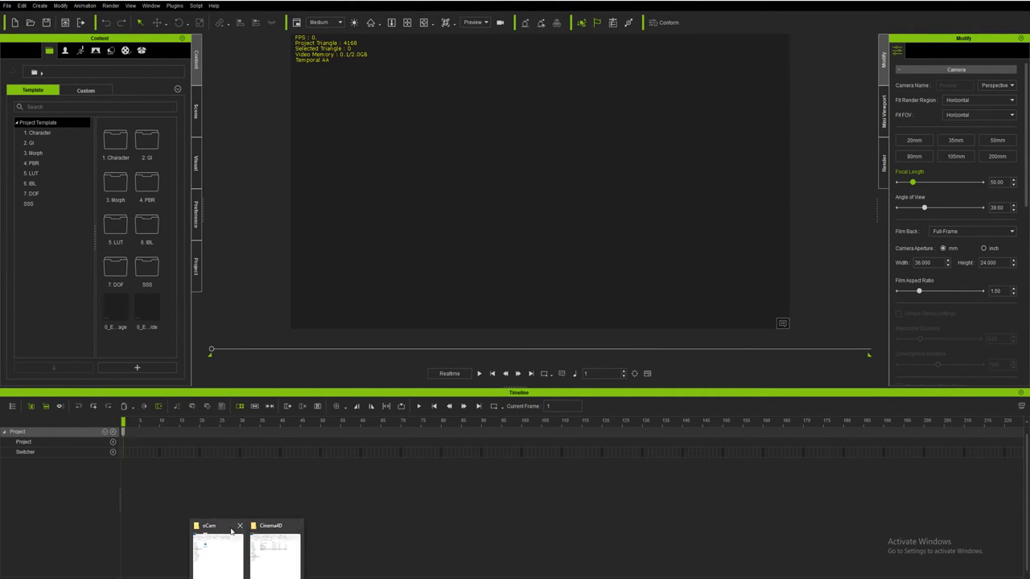
{"action": "mouse_move", "coordinate": [272, 552]}
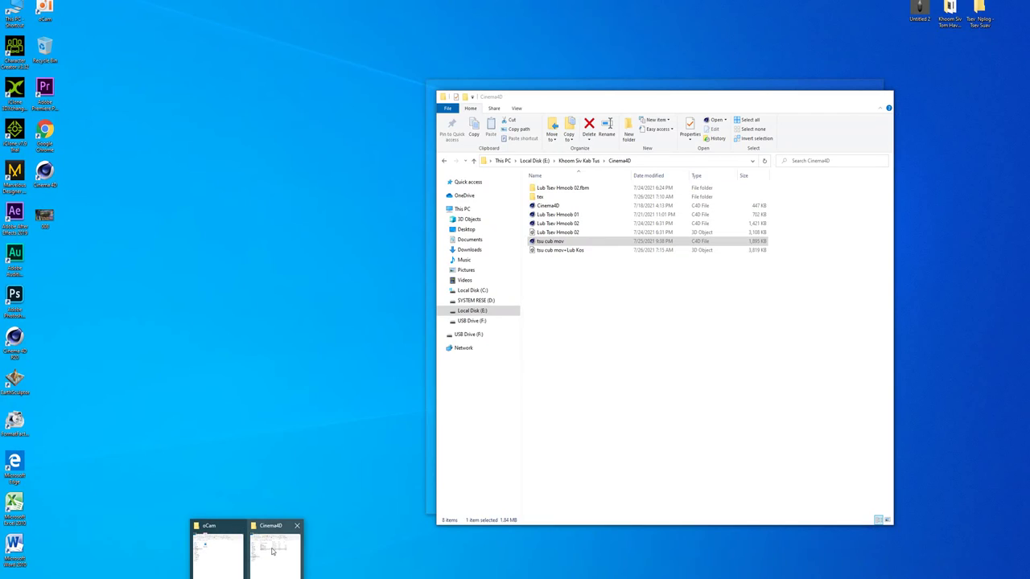
{"action": "left_click", "coordinate": [272, 552]}
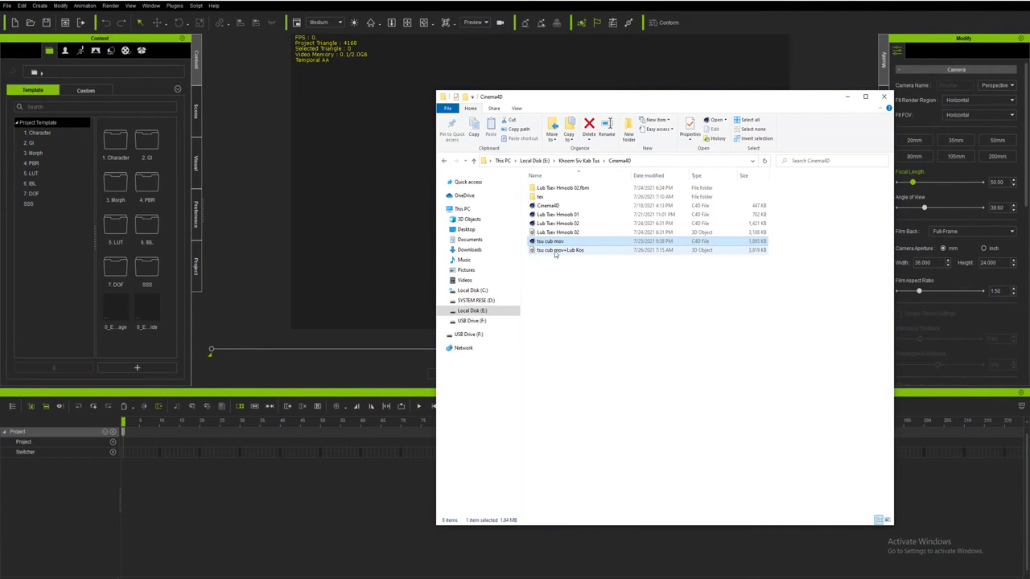
{"action": "left_click", "coordinate": [555, 251]}
{"action": "mouse_move", "coordinate": [396, 261]}
{"action": "left_mouse_down"}
{"action": "mouse_move", "coordinate": [361, 250]}
{"action": "mouse_move", "coordinate": [363, 271]}
{"action": "left_mouse_up"}
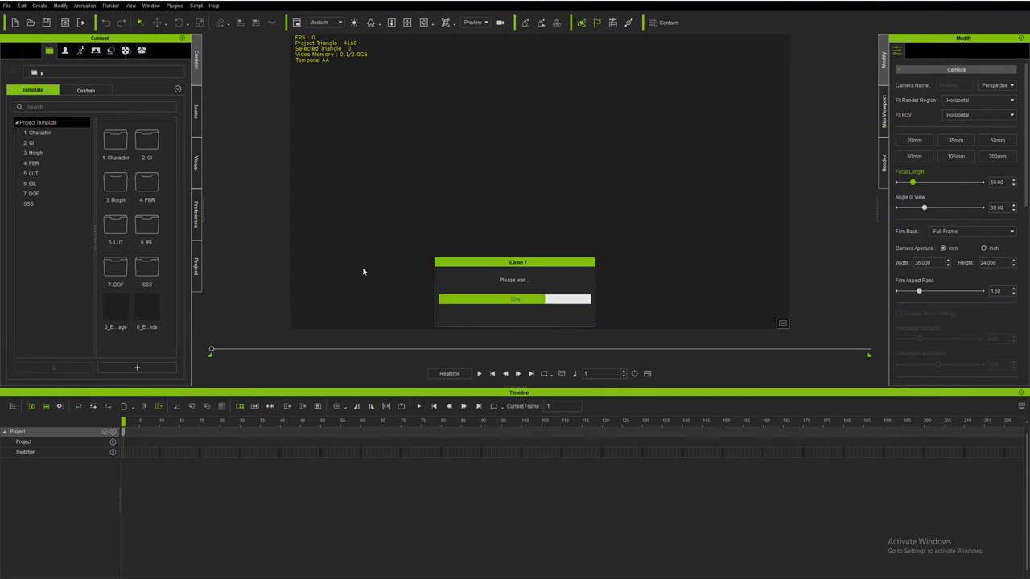
{"action": "left_click", "coordinate": [492, 312]}
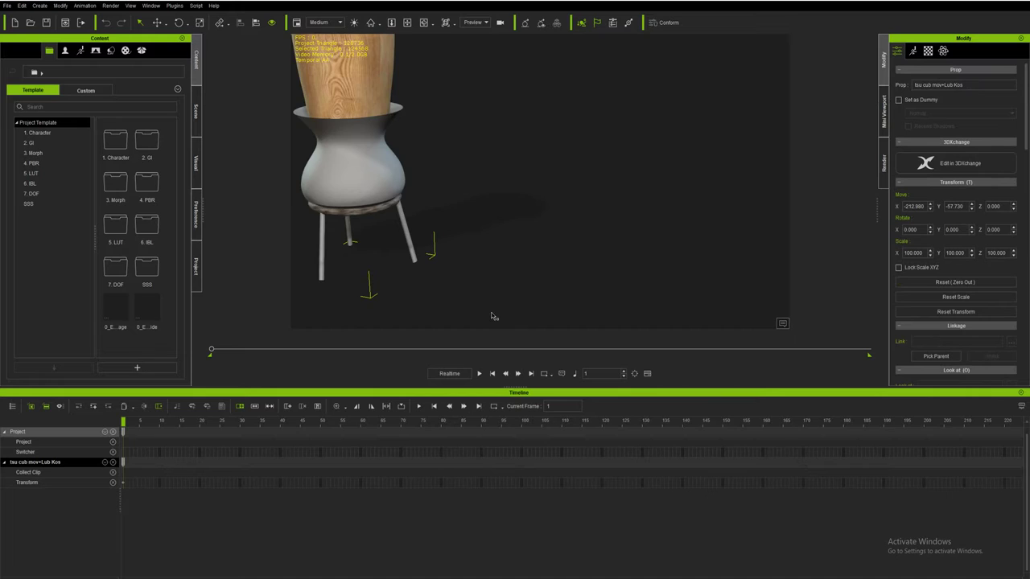
- Change the viewport shading and orbit around the imported prop
{"action": "scroll", "coordinate": [419, 201], "scroll_direction": "down", "scroll_amount": 5}
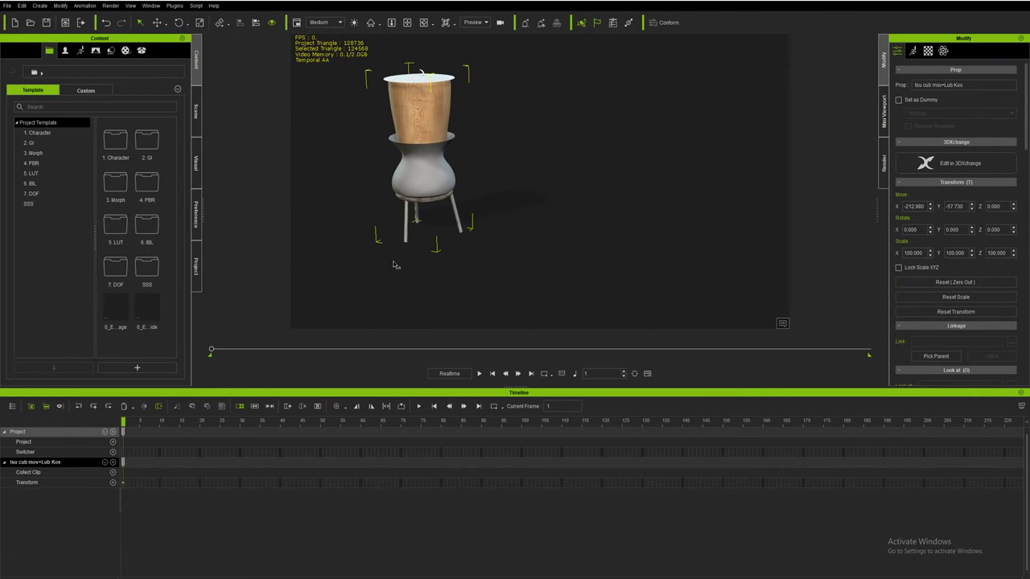
{"action": "middle_click_drag", "start_coordinate": [386, 216], "coordinate": [483, 240]}
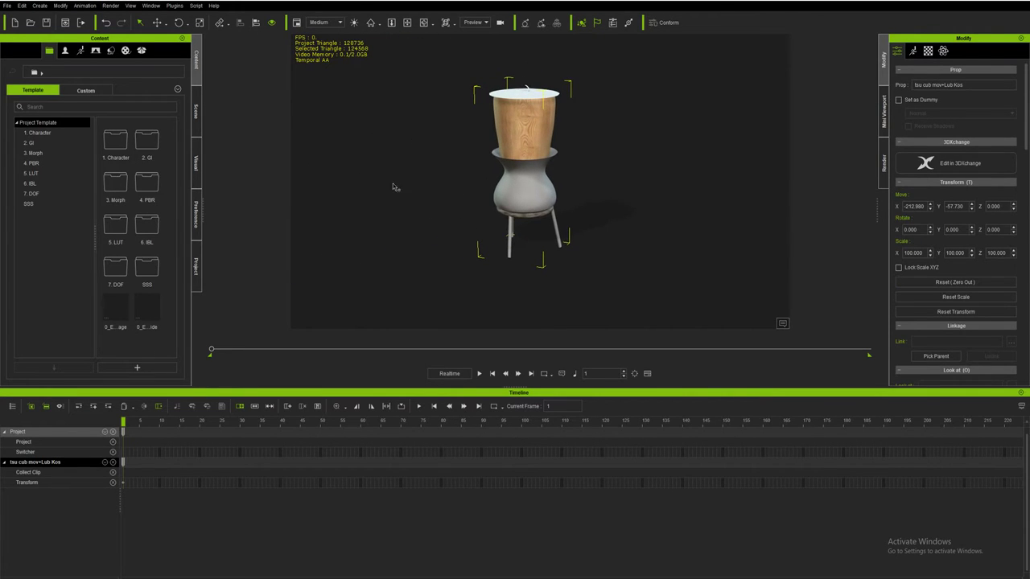
{"action": "left_click", "coordinate": [406, 22]}
{"action": "mouse_move", "coordinate": [440, 233]}
{"action": "right_mouse_down"}
{"action": "mouse_move", "coordinate": [453, 241]}
{"action": "mouse_move", "coordinate": [522, 236]}
{"action": "right_mouse_up"}
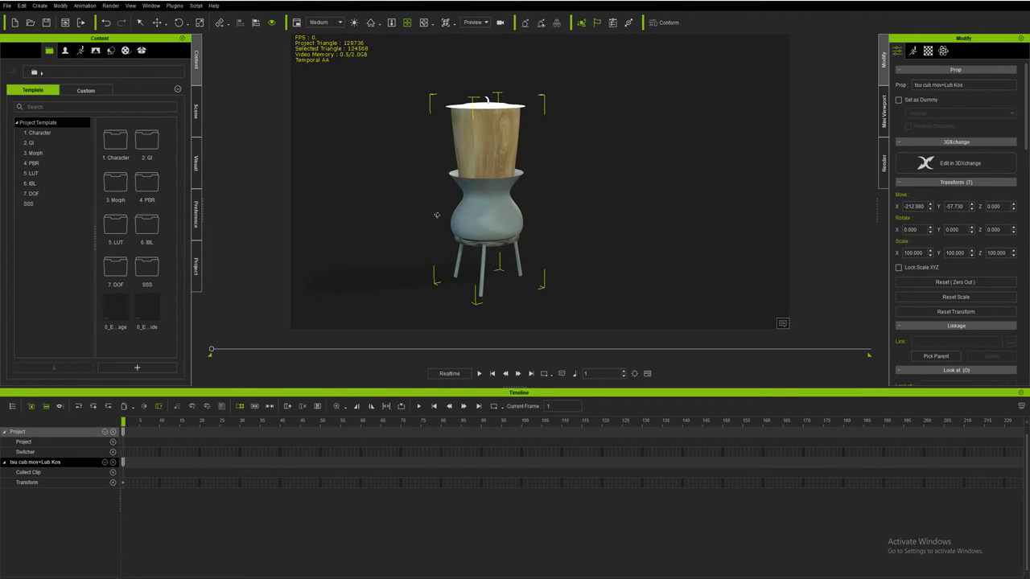
{"action": "right_click_drag", "start_coordinate": [253, 277], "coordinate": [576, 276]}
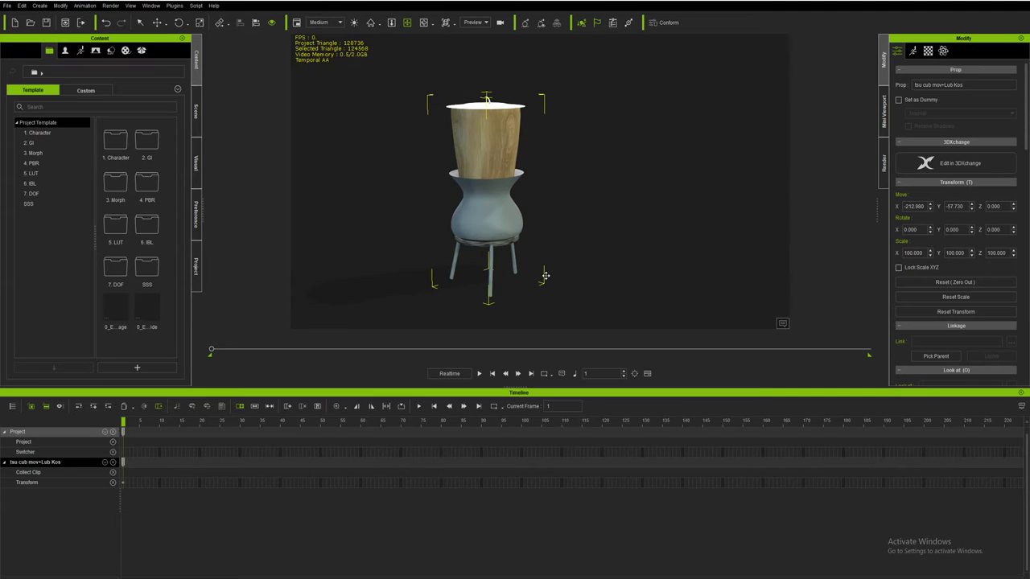
{"action": "right_click_drag", "start_coordinate": [576, 276], "coordinate": [450, 293]}
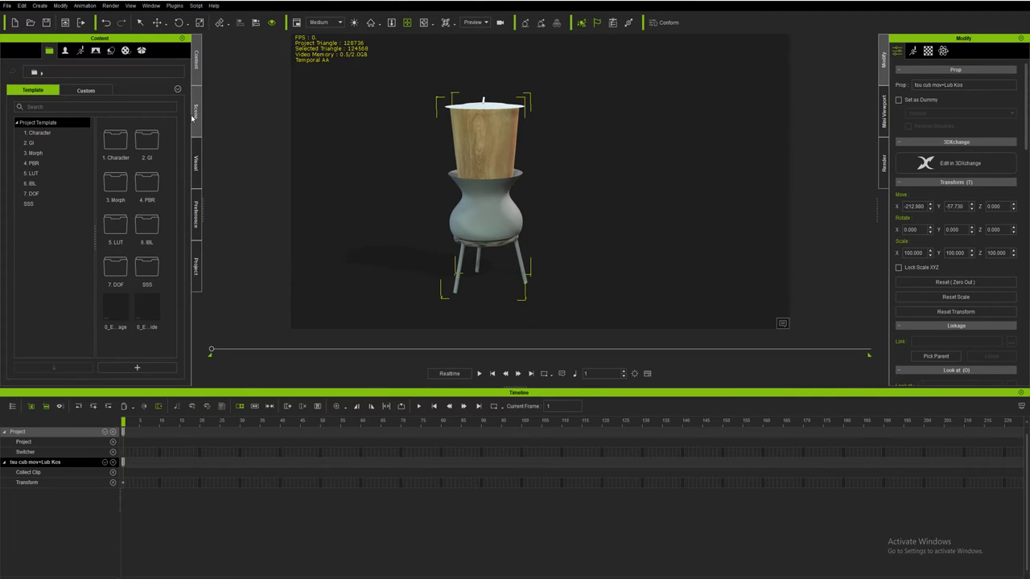
- In the Scene tree, expand the prop, select Cylinder_1 and show its material settings
{"action": "left_click", "coordinate": [195, 113]}
{"action": "left_click", "coordinate": [17, 98]}
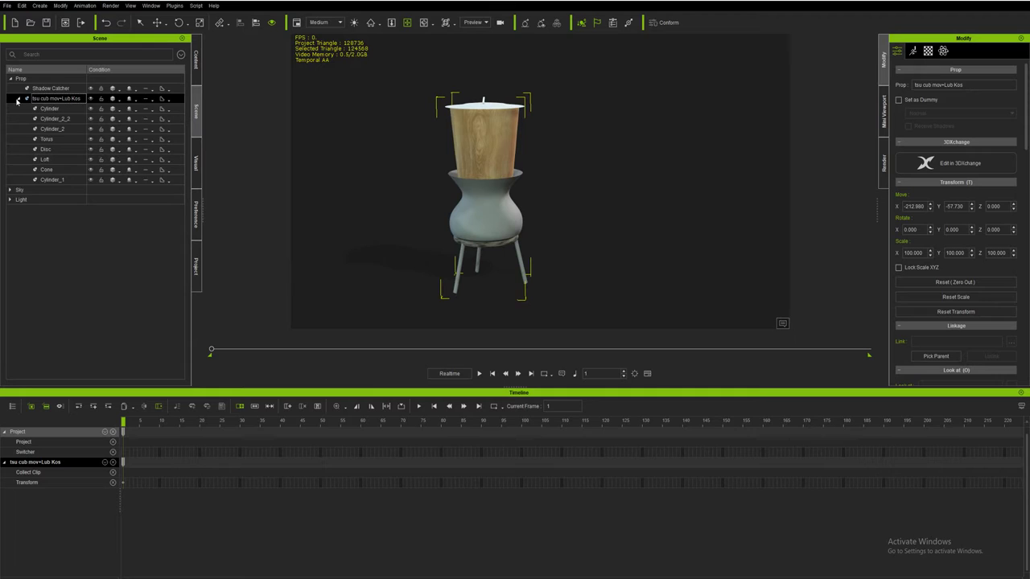
{"action": "left_click", "coordinate": [49, 181]}
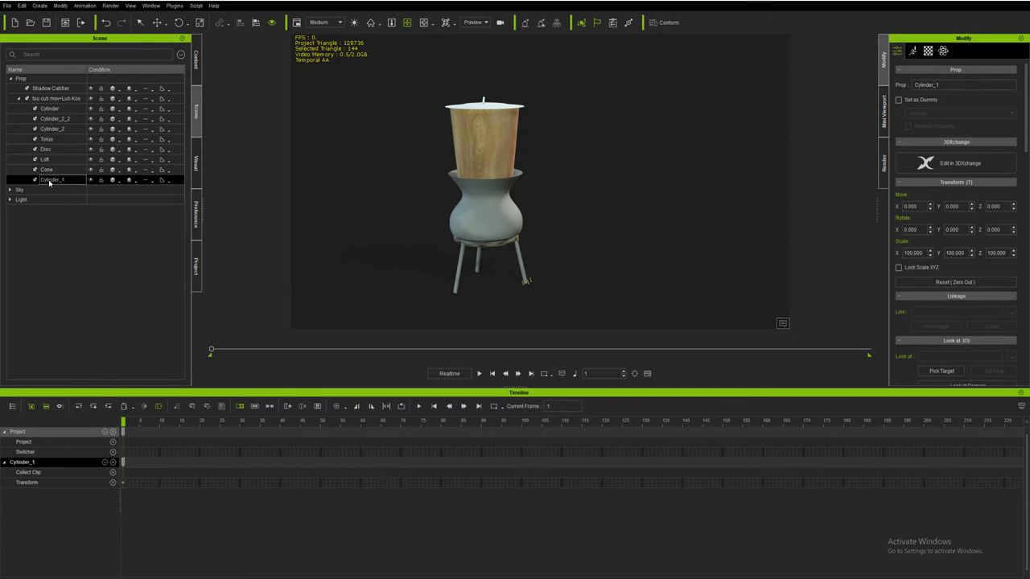
{"action": "left_click", "coordinate": [50, 170], "text": "ctrl"}
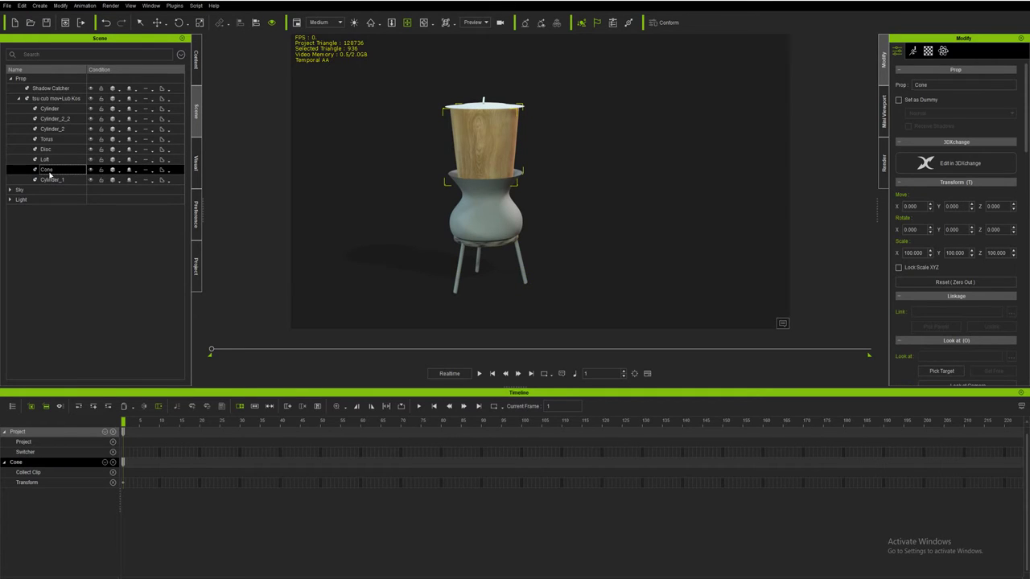
{"action": "left_click", "coordinate": [48, 181]}
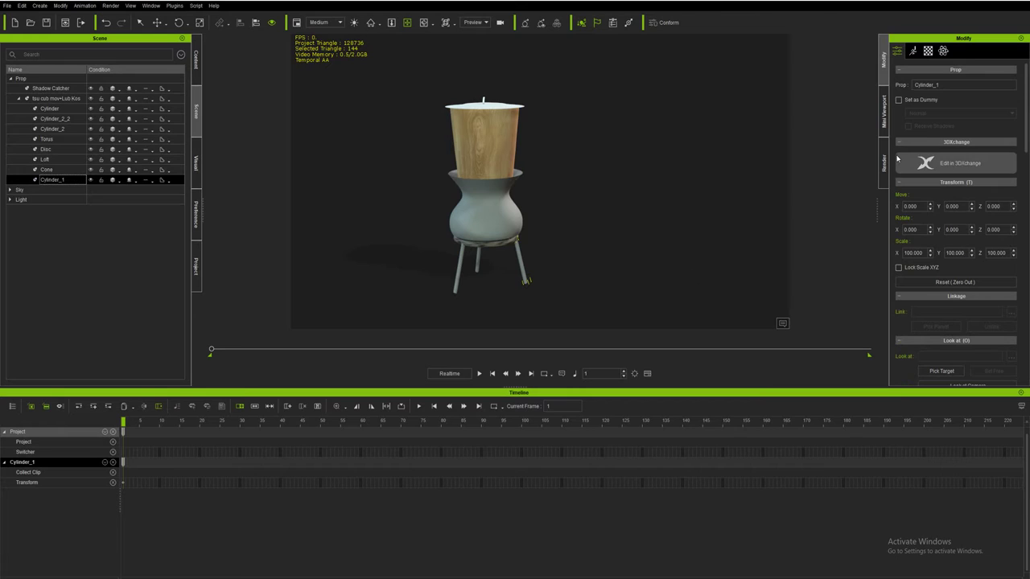
{"action": "left_click", "coordinate": [927, 52]}
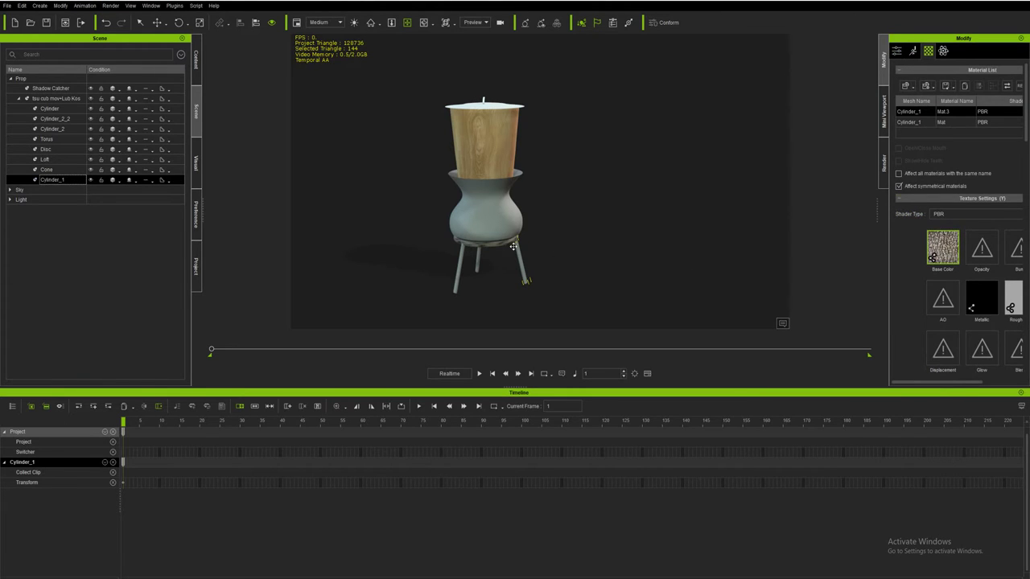
- Give Cylinder_1 the grey 1003 image as a linked base colour texture
{"action": "scroll", "coordinate": [514, 246], "scroll_direction": "up", "scroll_amount": 4}
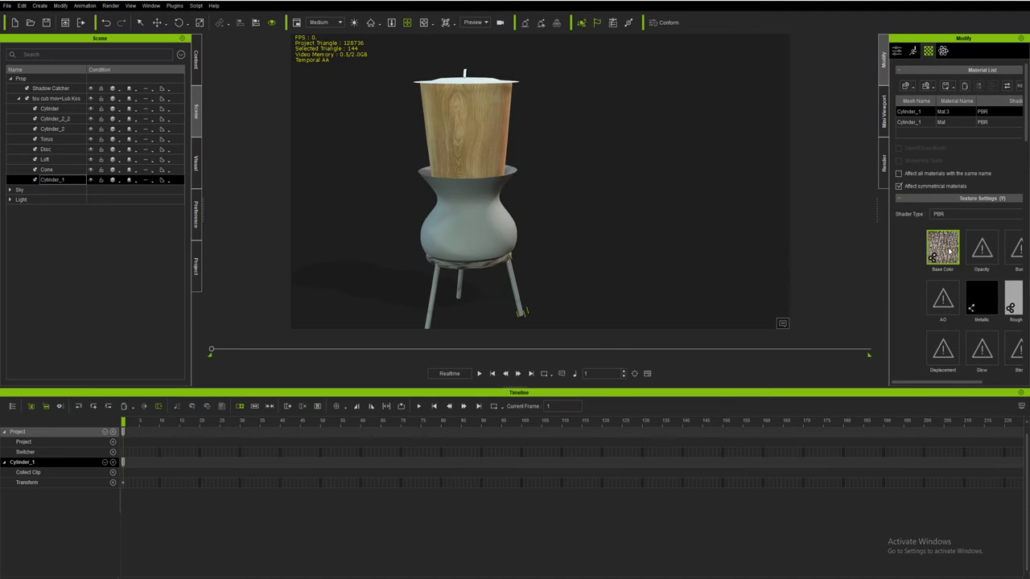
{"action": "double_click", "coordinate": [951, 251]}
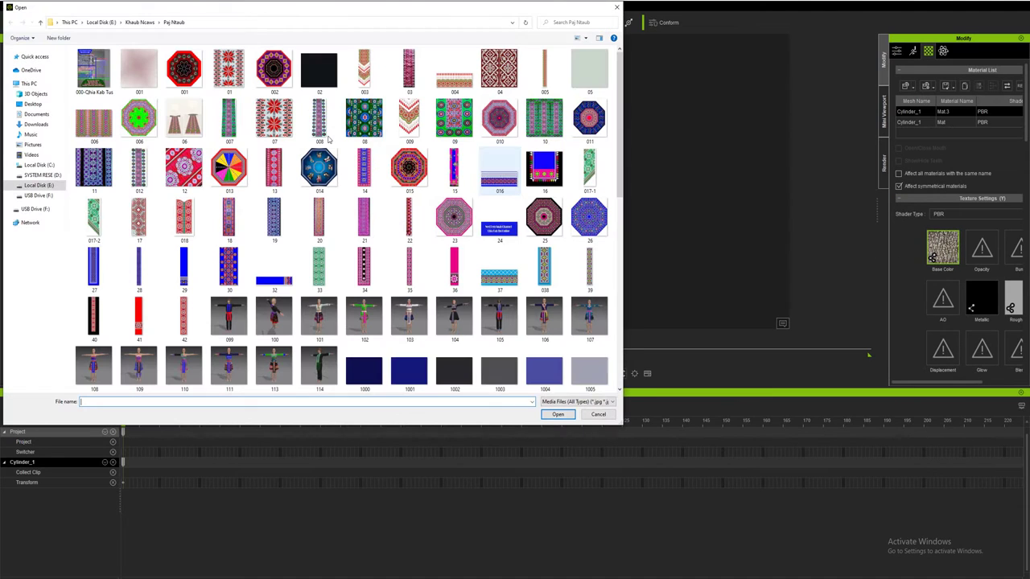
{"action": "scroll", "coordinate": [563, 323], "scroll_direction": "down", "scroll_amount": 3}
{"action": "left_click", "coordinate": [499, 256]}
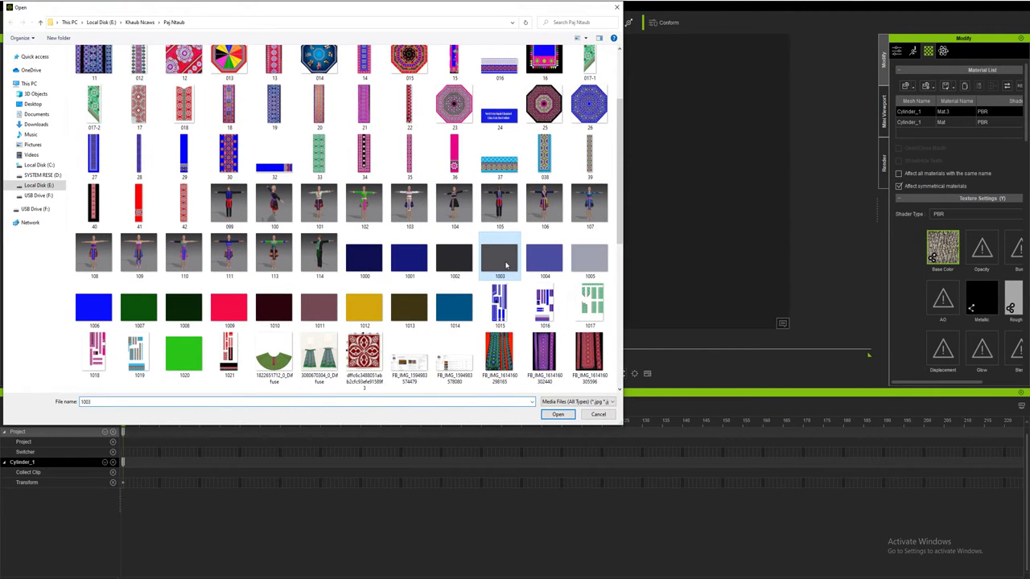
{"action": "left_click", "coordinate": [557, 414]}
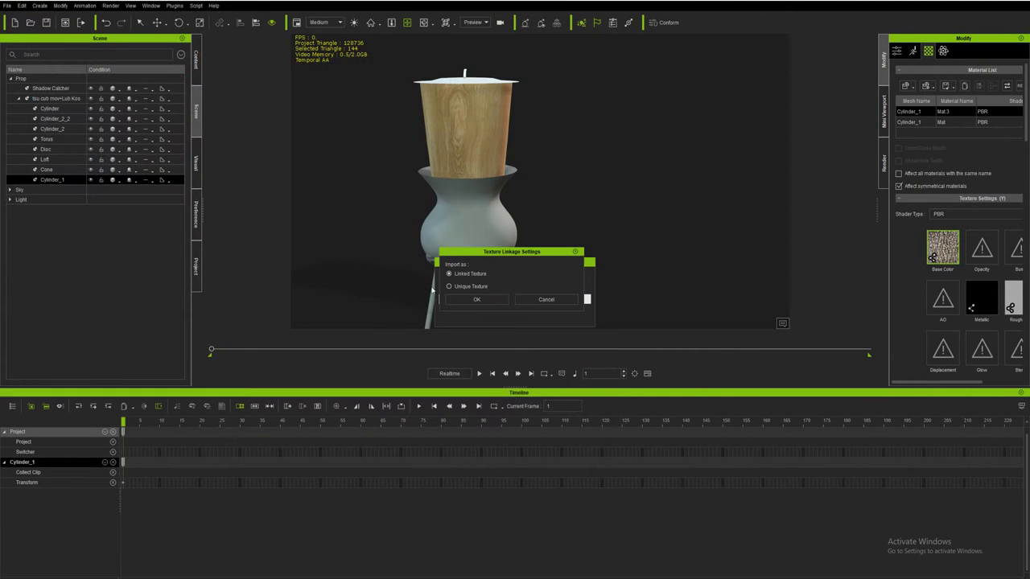
{"action": "left_click", "coordinate": [476, 299]}
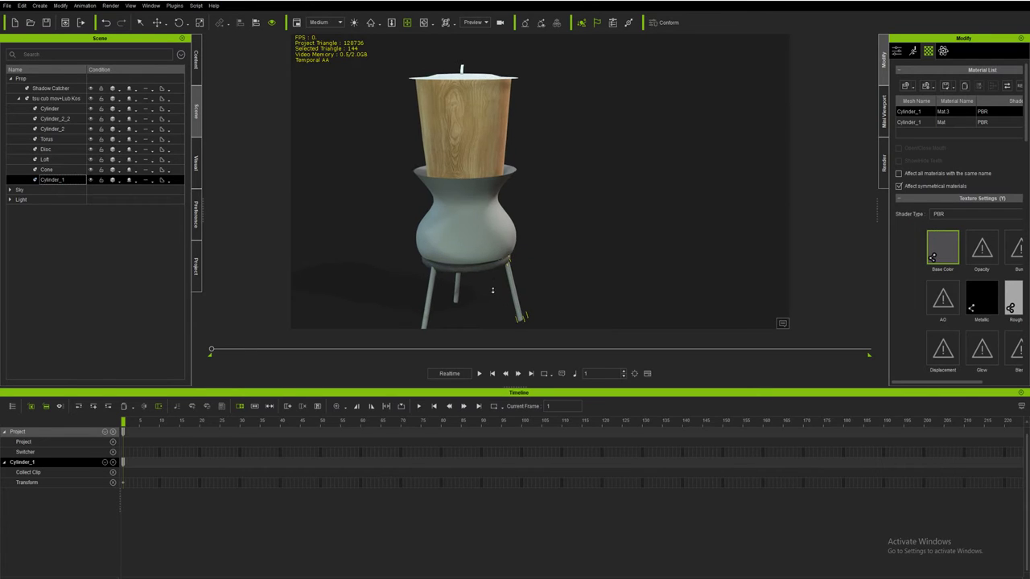
- Apply the grey 1003 texture as the Loft part's base colour
{"action": "scroll", "coordinate": [492, 290], "scroll_direction": "up", "scroll_amount": 2}
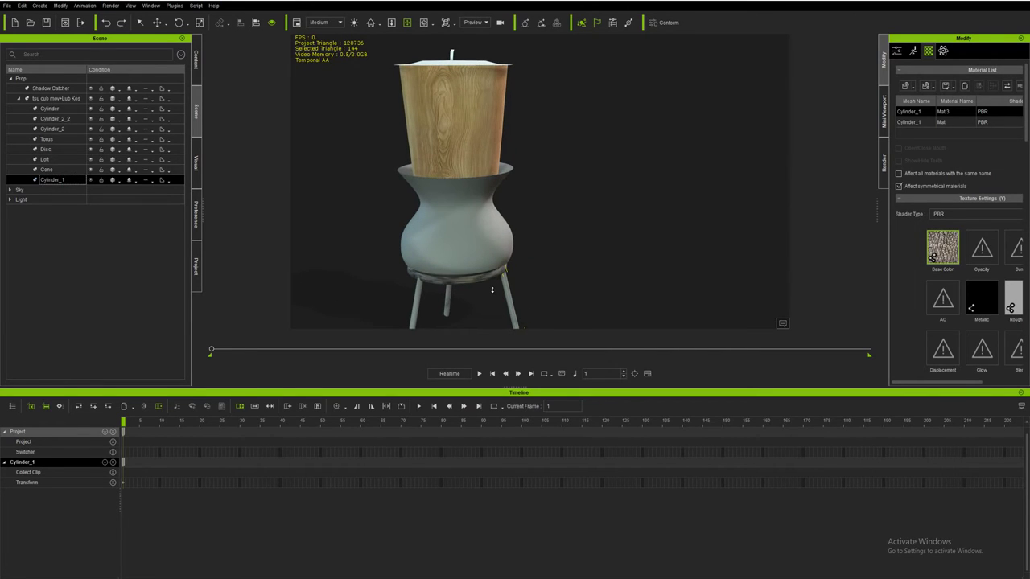
{"action": "scroll", "coordinate": [492, 291], "scroll_direction": "down", "scroll_amount": 3}
{"action": "left_click", "coordinate": [49, 170]}
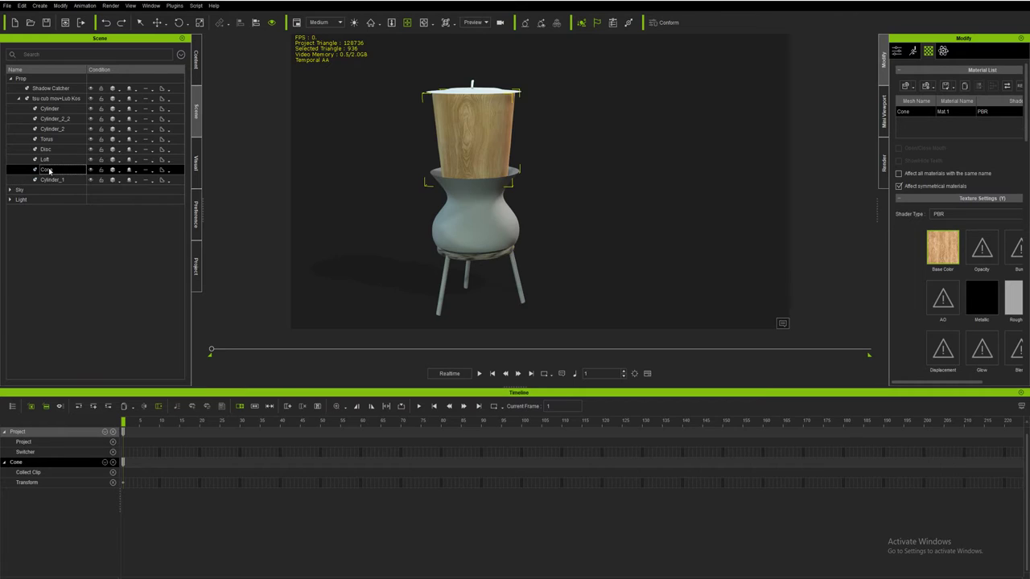
{"action": "left_click", "coordinate": [48, 162]}
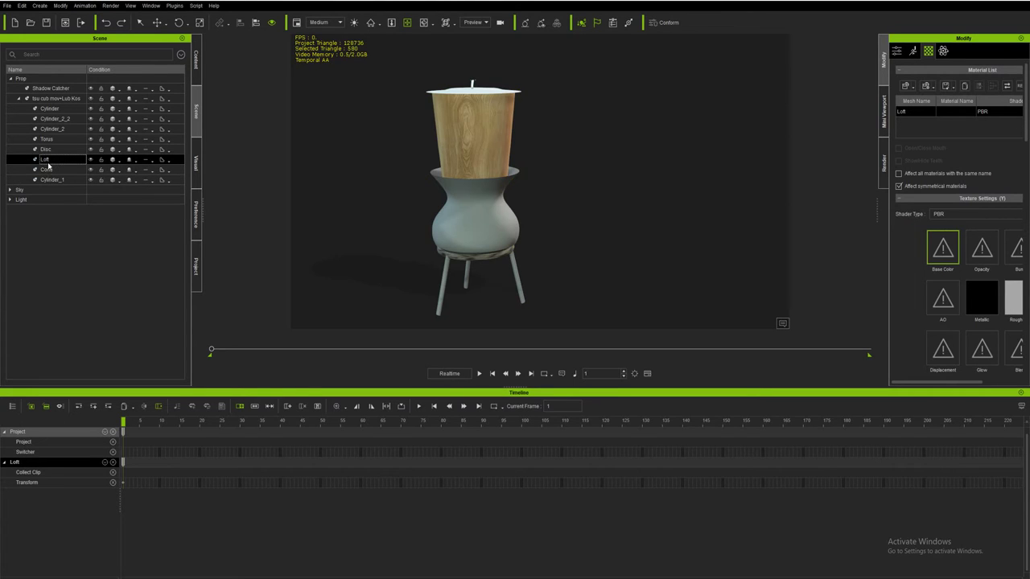
{"action": "double_click", "coordinate": [940, 248]}
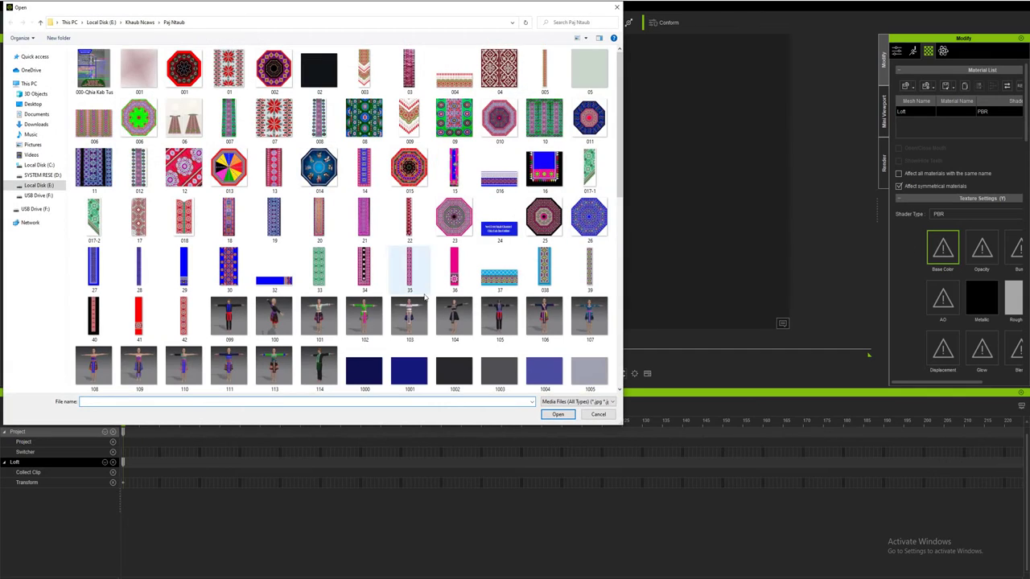
{"action": "scroll", "coordinate": [487, 329], "scroll_direction": "down", "scroll_amount": 5}
{"action": "scroll", "coordinate": [487, 330], "scroll_direction": "up", "scroll_amount": 3}
{"action": "scroll", "coordinate": [487, 330], "scroll_direction": "up", "scroll_amount": 2}
{"action": "left_click", "coordinate": [499, 269]}
{"action": "left_click", "coordinate": [557, 414]}
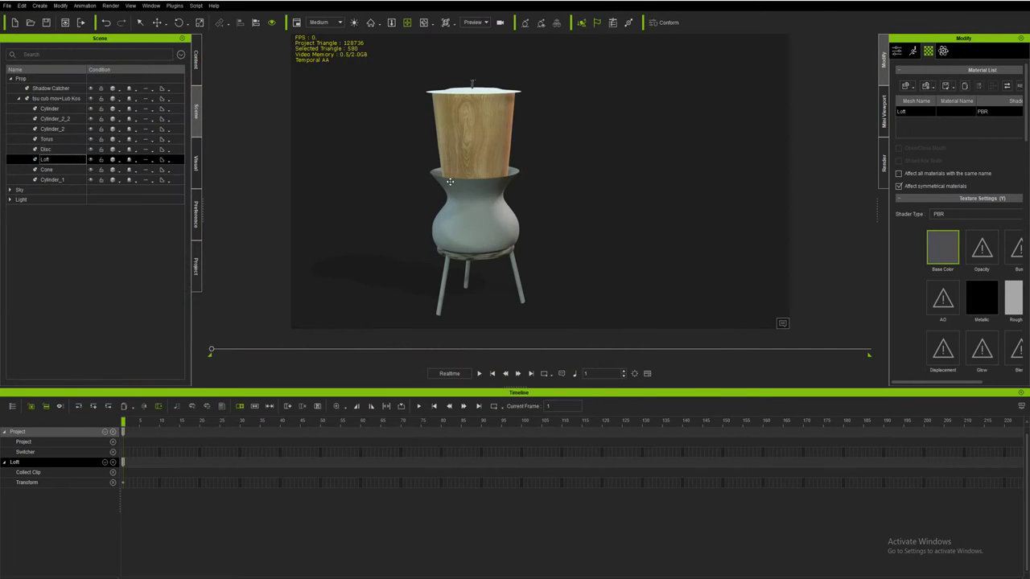
- Apply the light 1005 texture as the Disc part's base colour
{"action": "left_click", "coordinate": [58, 151]}
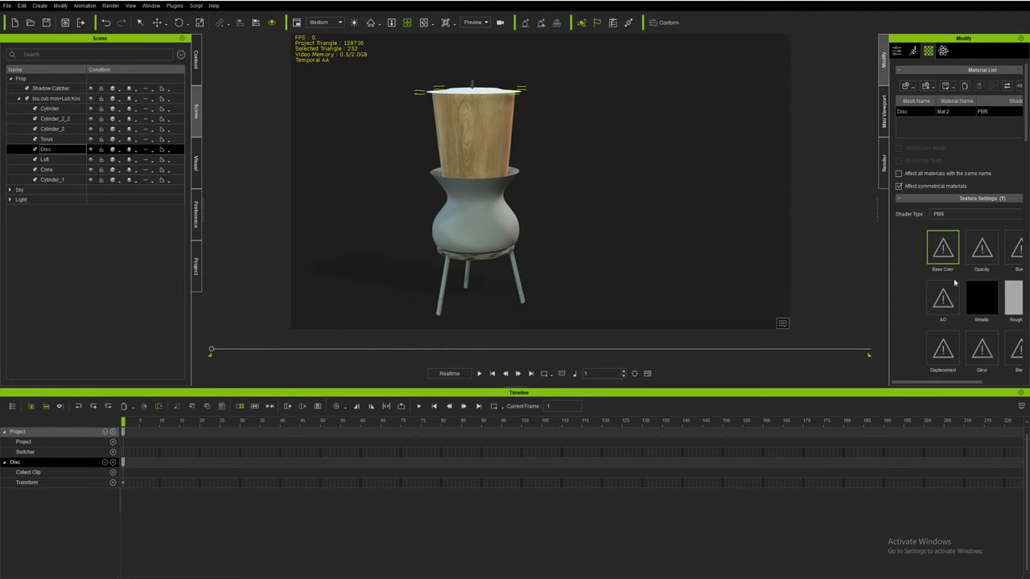
{"action": "double_click", "coordinate": [951, 252]}
{"action": "scroll", "coordinate": [483, 281], "scroll_direction": "down", "scroll_amount": 3}
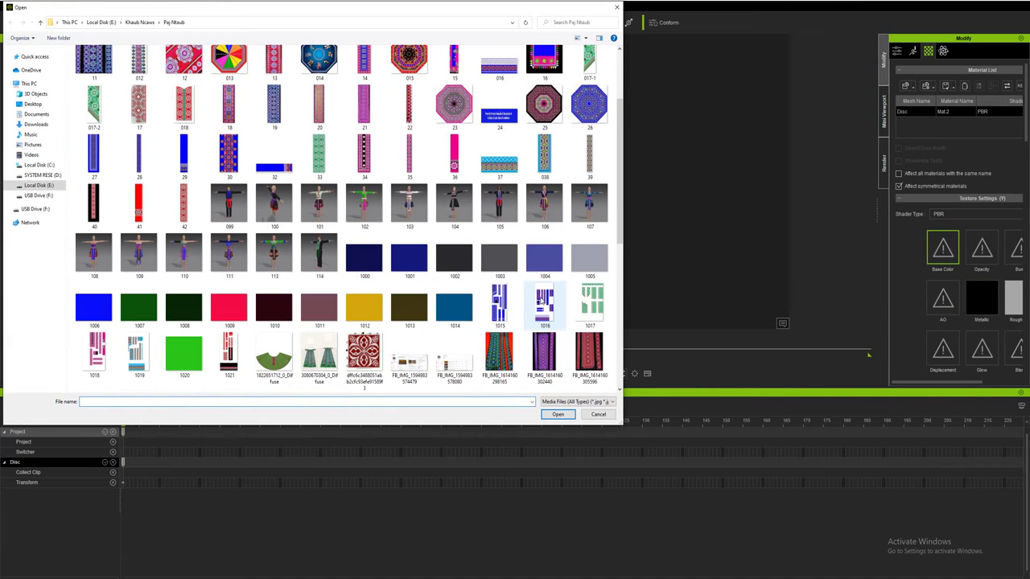
{"action": "left_click", "coordinate": [589, 257]}
{"action": "left_click", "coordinate": [558, 415]}
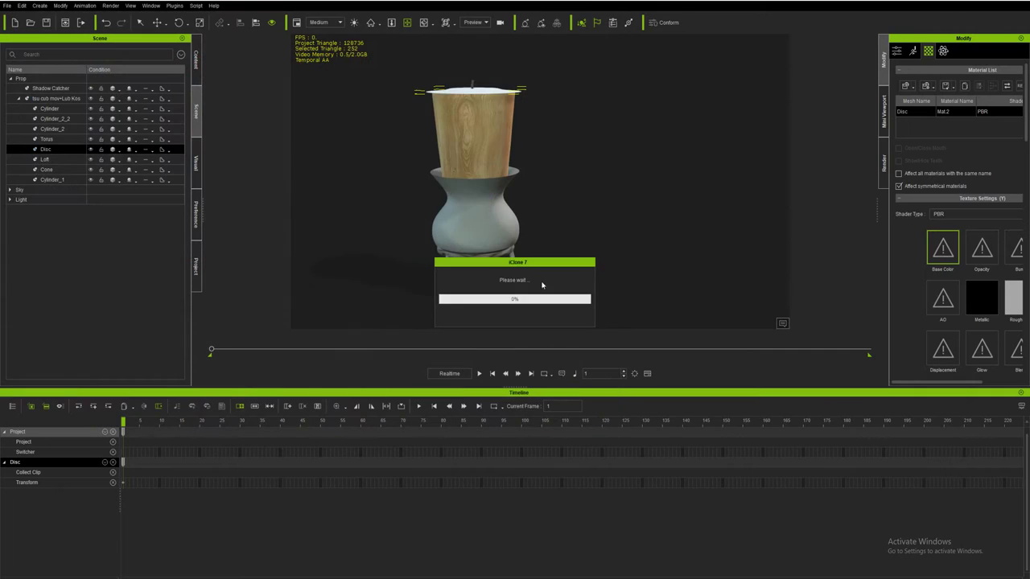
- Give Cylinder_2 the grey 1003 image as a linked base colour texture
{"action": "left_click", "coordinate": [42, 139]}
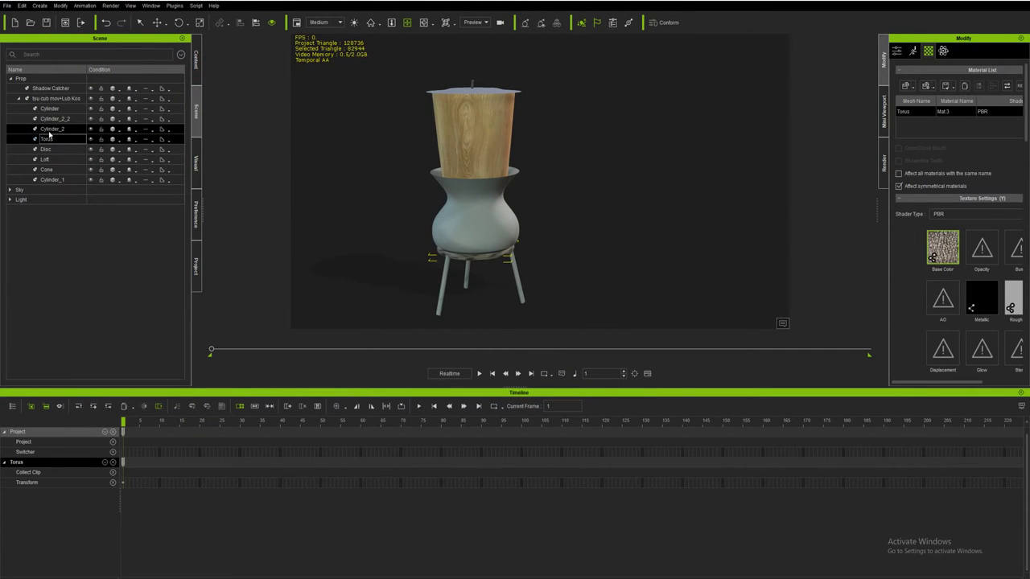
{"action": "left_click", "coordinate": [49, 130]}
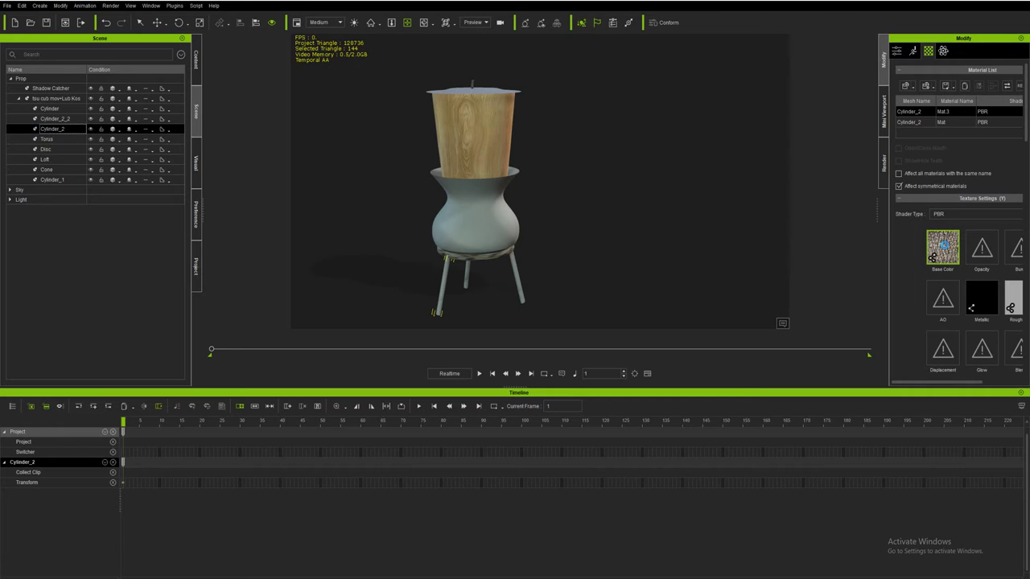
{"action": "double_click", "coordinate": [943, 246]}
{"action": "scroll", "coordinate": [463, 259], "scroll_direction": "down", "scroll_amount": 5}
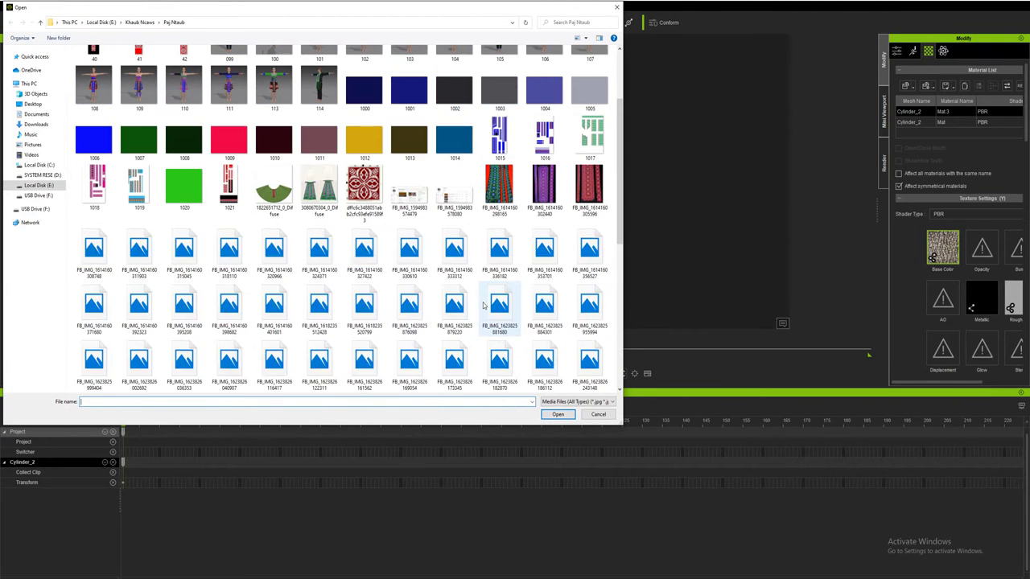
{"action": "left_click", "coordinate": [494, 141]}
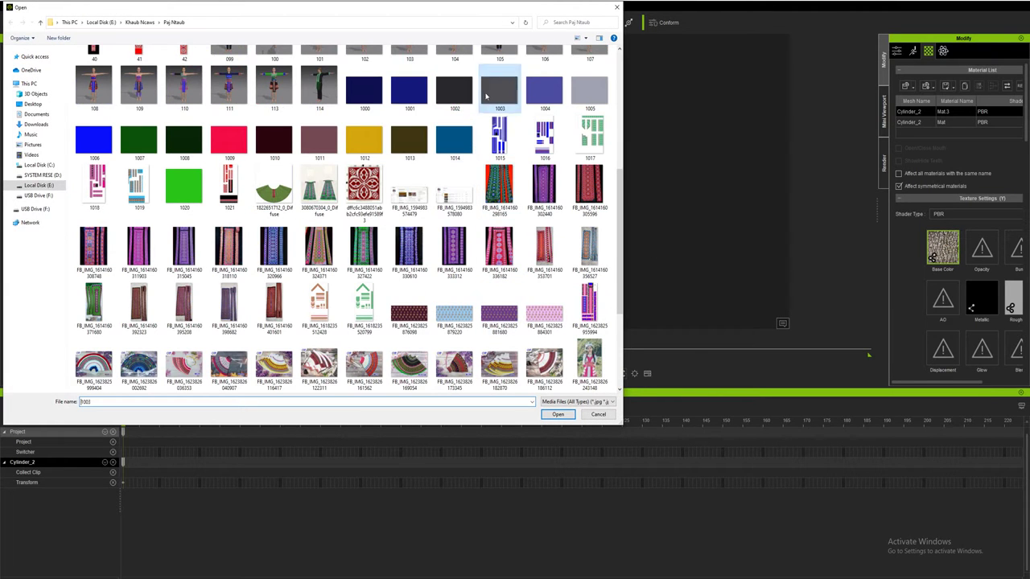
{"action": "left_click", "coordinate": [557, 415]}
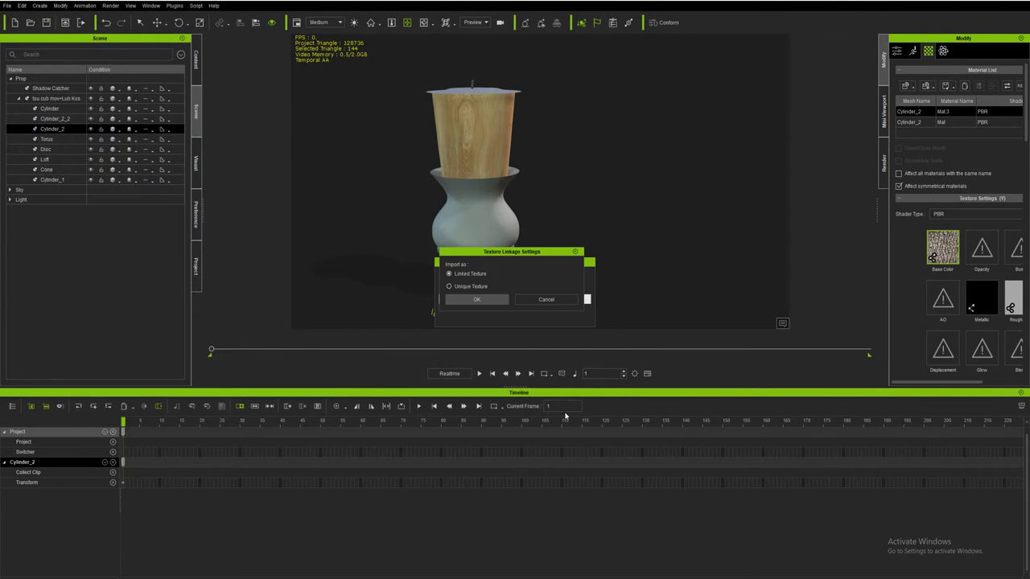
{"action": "left_click", "coordinate": [474, 299]}
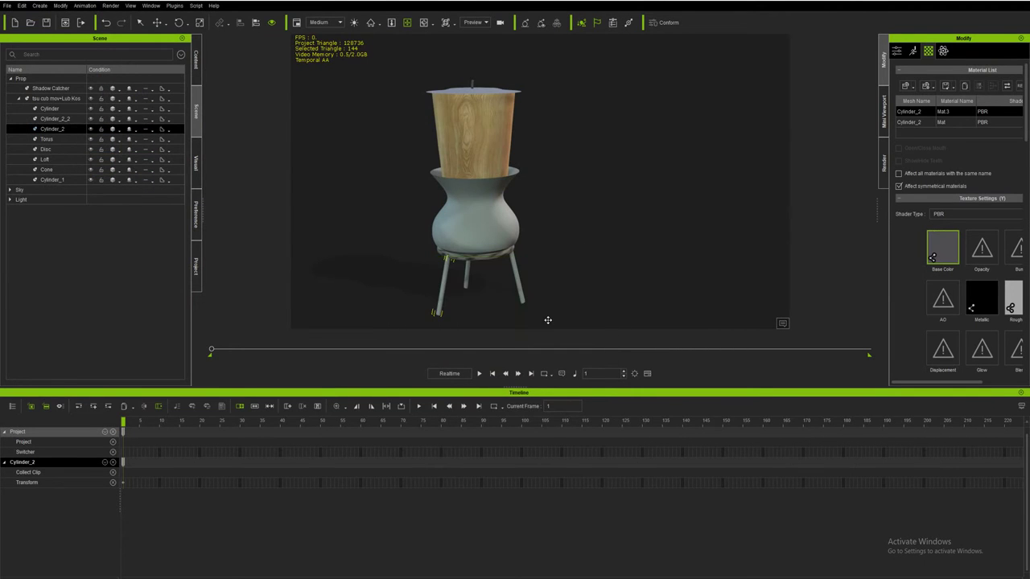
- Apply the dark 1002 texture to Cylinder_2_2, turning the pot body black
{"action": "scroll", "coordinate": [447, 290], "scroll_direction": "up", "scroll_amount": 3}
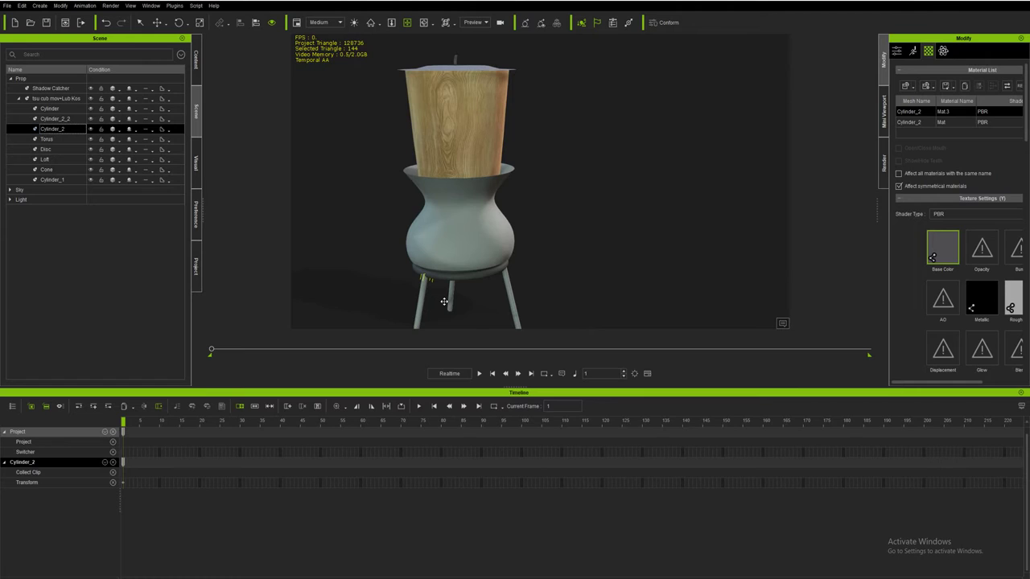
{"action": "scroll", "coordinate": [440, 313], "scroll_direction": "down", "scroll_amount": 2}
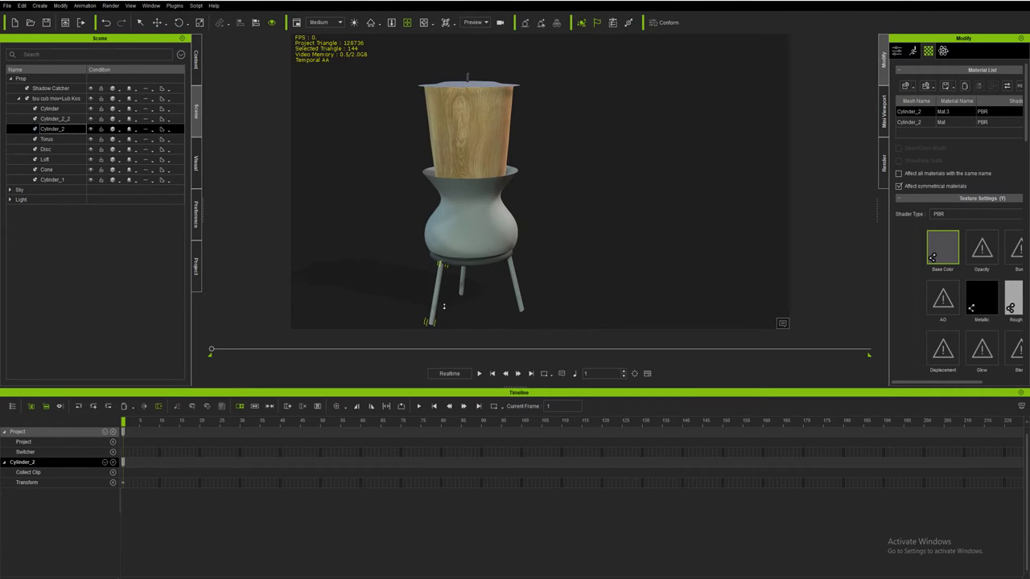
{"action": "left_click", "coordinate": [54, 119]}
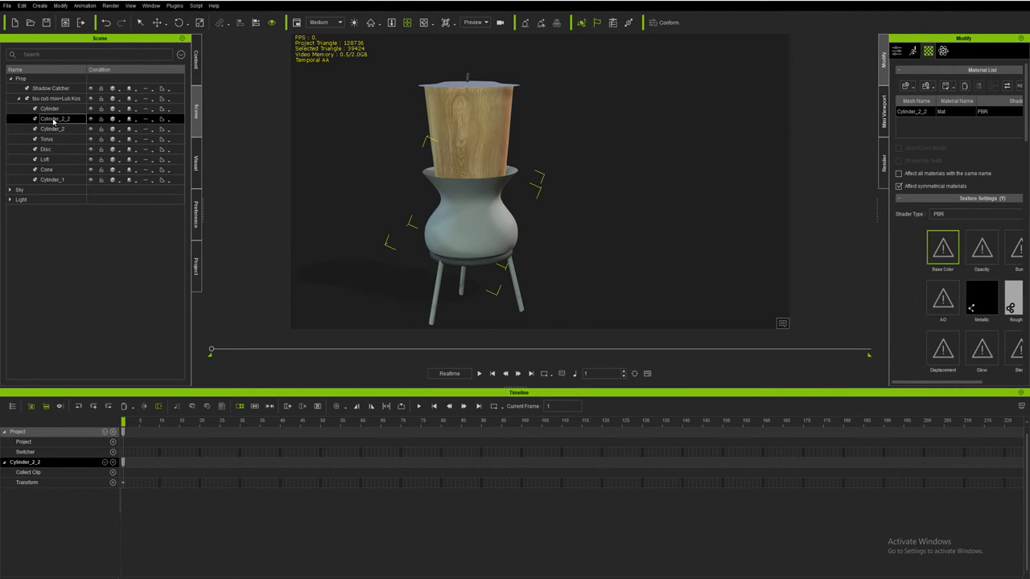
{"action": "double_click", "coordinate": [940, 251]}
{"action": "left_click", "coordinate": [455, 370]}
{"action": "left_click", "coordinate": [557, 414]}
- Orbit to a front view of the steamer and select the Cylinder part
{"action": "right_click_drag", "start_coordinate": [428, 243], "coordinate": [442, 245]}
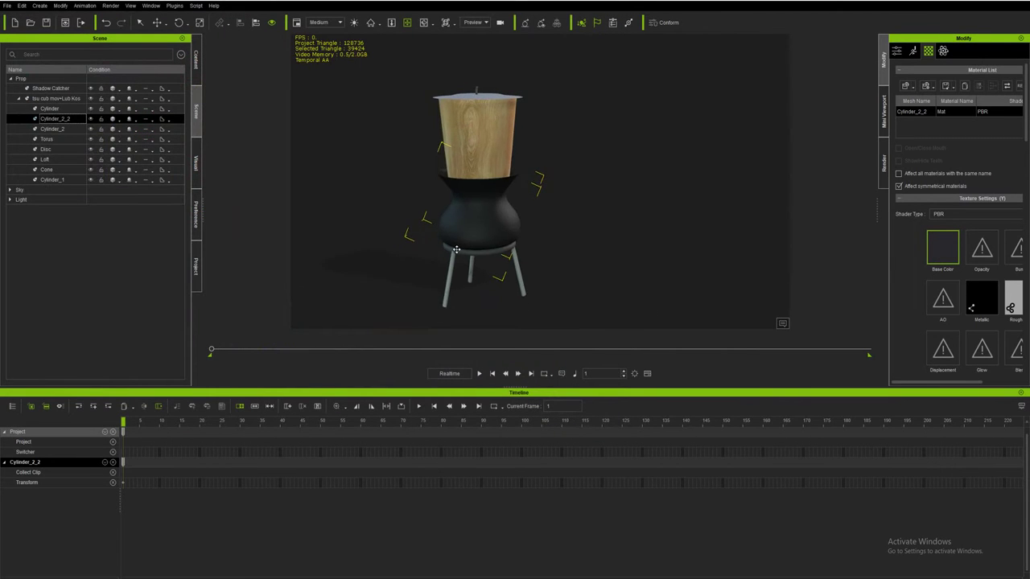
{"action": "mouse_move", "coordinate": [562, 285]}
{"action": "right_mouse_down"}
{"action": "mouse_move", "coordinate": [488, 283]}
{"action": "mouse_move", "coordinate": [560, 283]}
{"action": "right_mouse_up"}
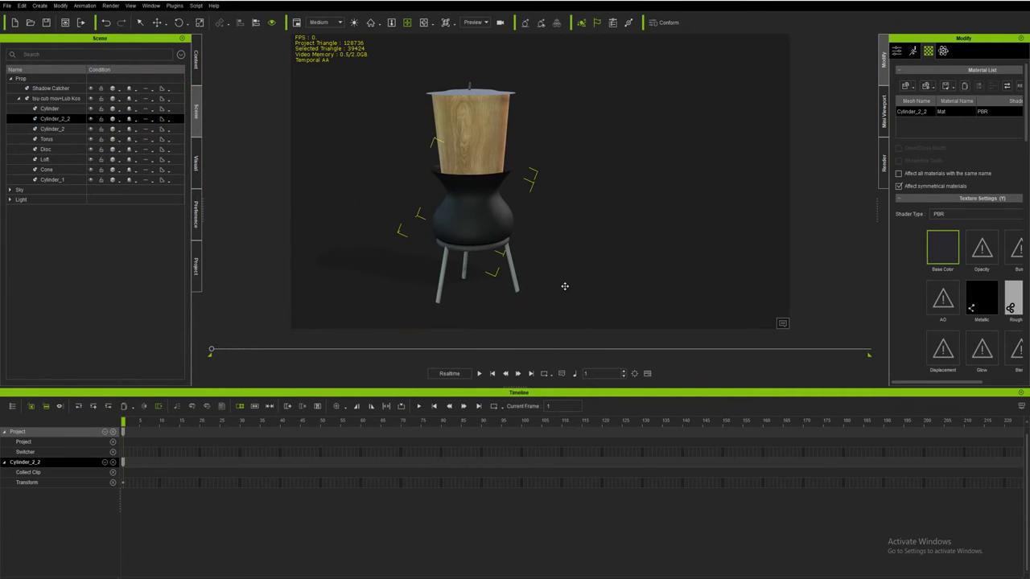
{"action": "left_click", "coordinate": [157, 23]}
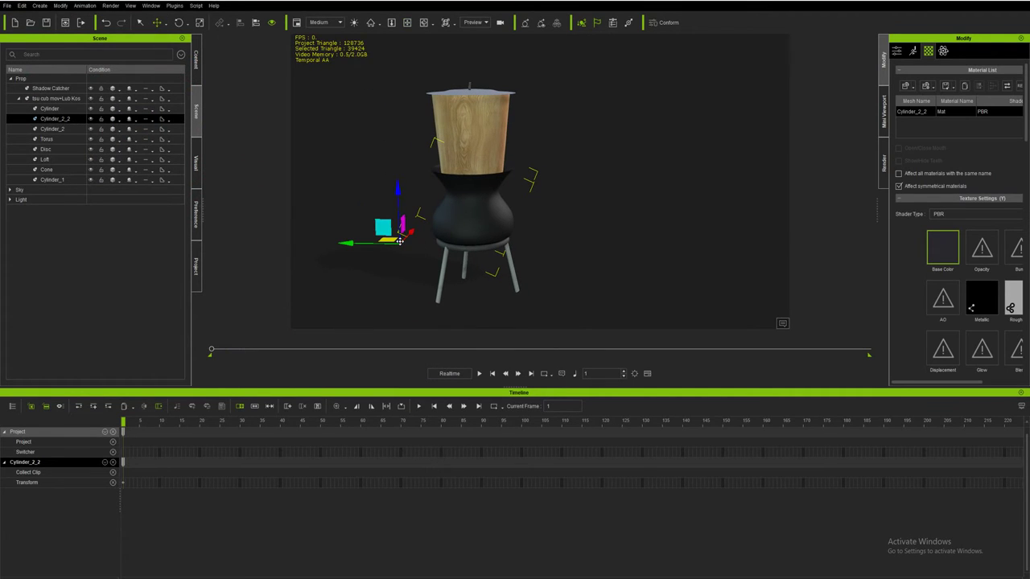
{"action": "left_click", "coordinate": [407, 22]}
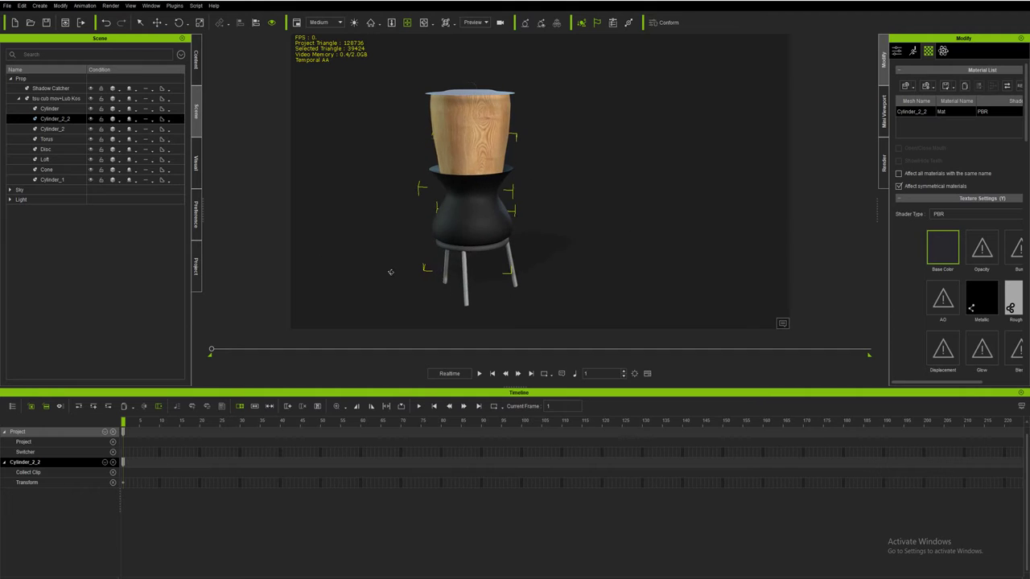
{"action": "left_click", "coordinate": [45, 110]}
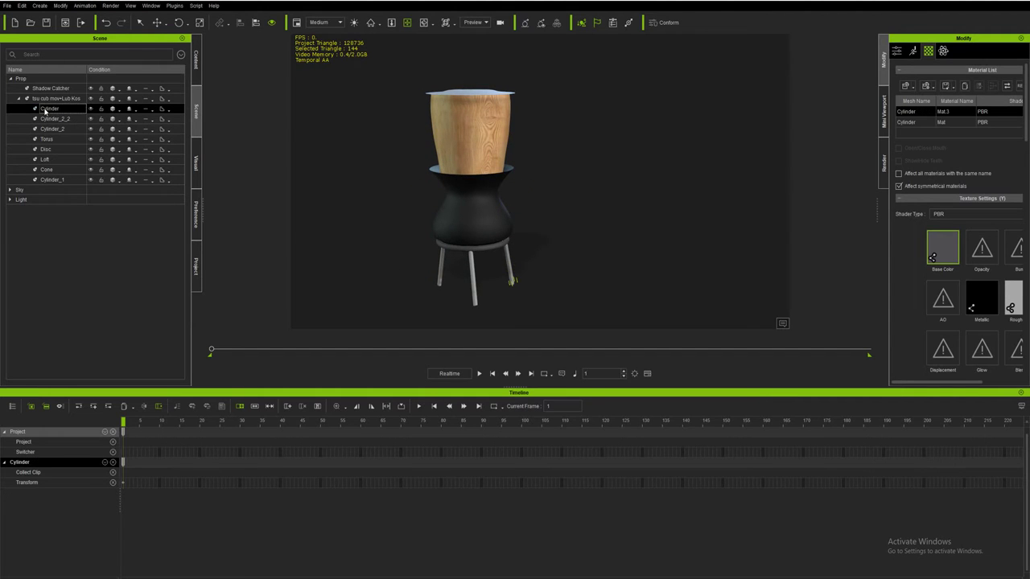
- Give the Cylinder part the dark 1002 image as a linked base colour texture
{"action": "double_click", "coordinate": [942, 247]}
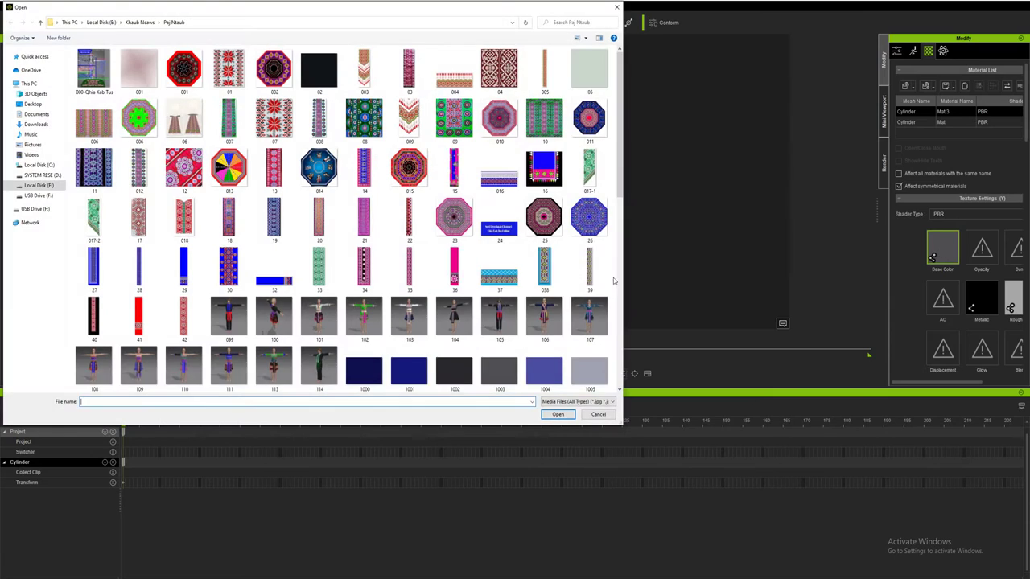
{"action": "left_click", "coordinate": [453, 368]}
{"action": "left_click", "coordinate": [563, 414]}
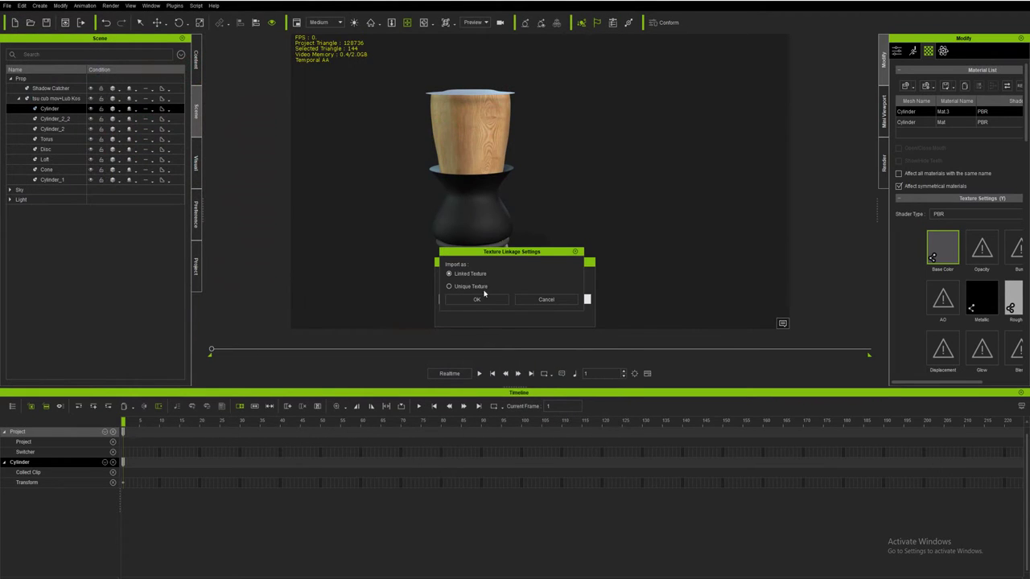
{"action": "left_click", "coordinate": [471, 300]}
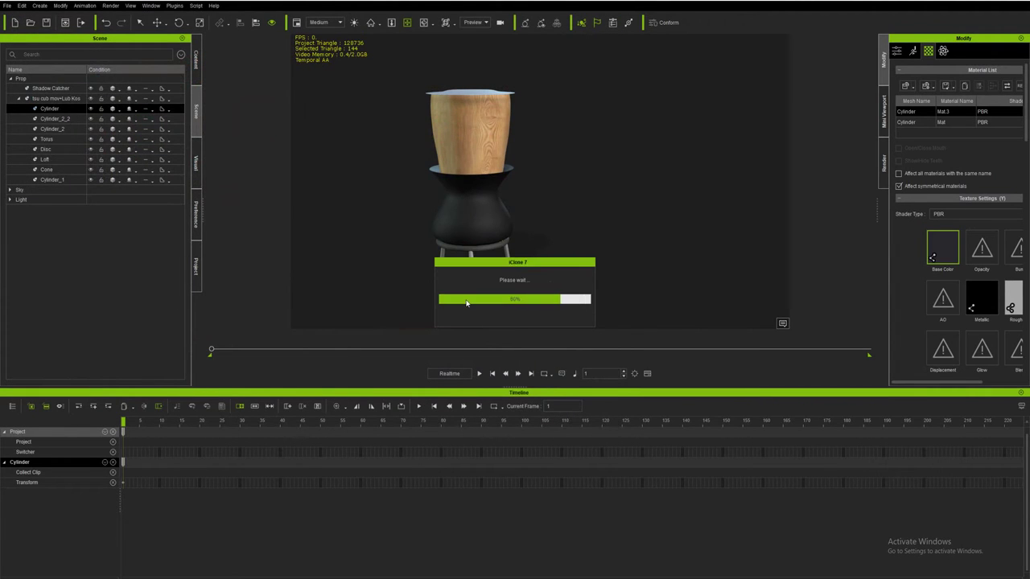
{"action": "scroll", "coordinate": [546, 282], "scroll_direction": "up", "scroll_amount": 3}
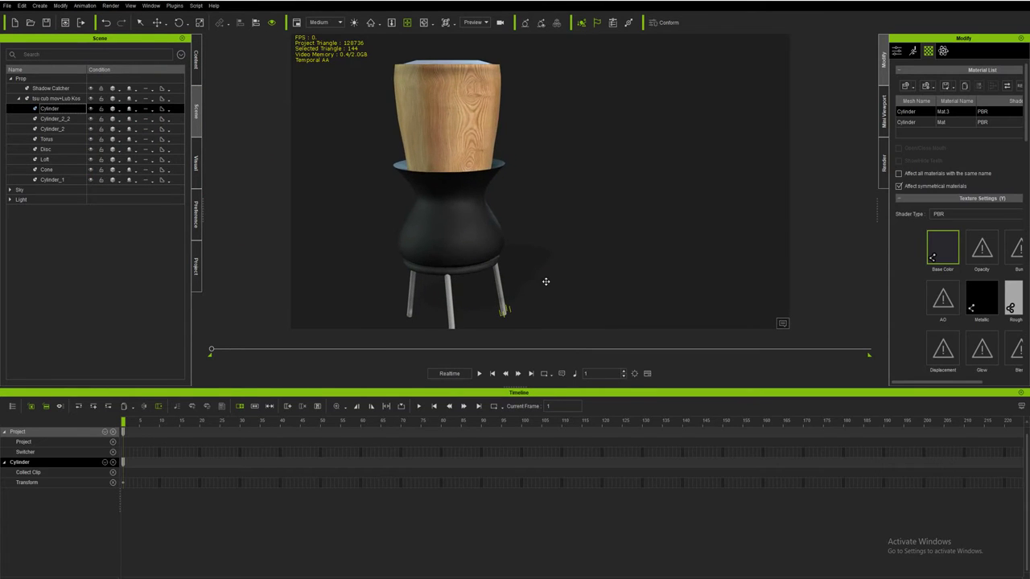
{"action": "scroll", "coordinate": [545, 282], "scroll_direction": "down", "scroll_amount": 1}
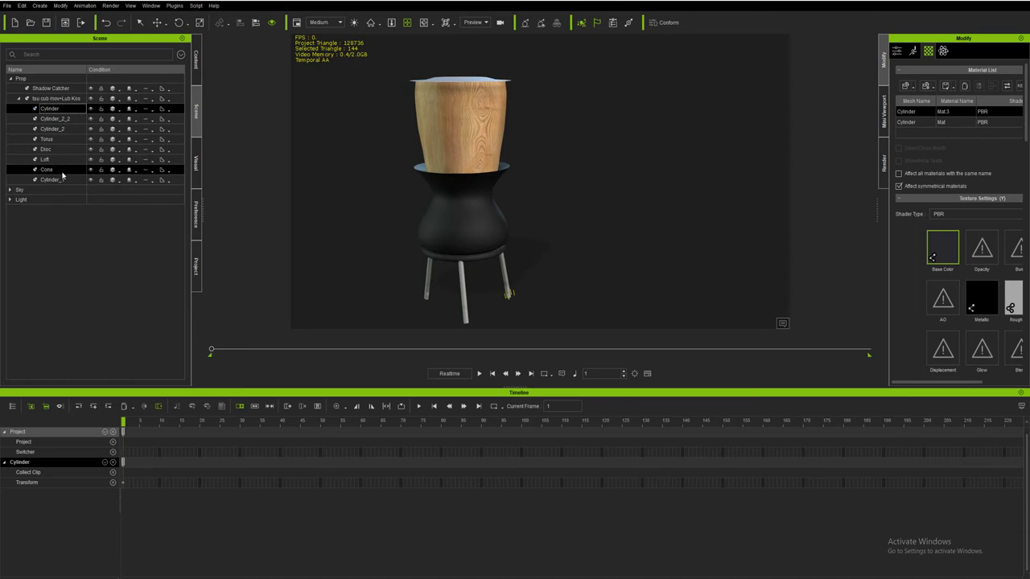
- Select Cylinder_1, zoom in on the stool legs and open its Base Color image browser
{"action": "left_click", "coordinate": [49, 181]}
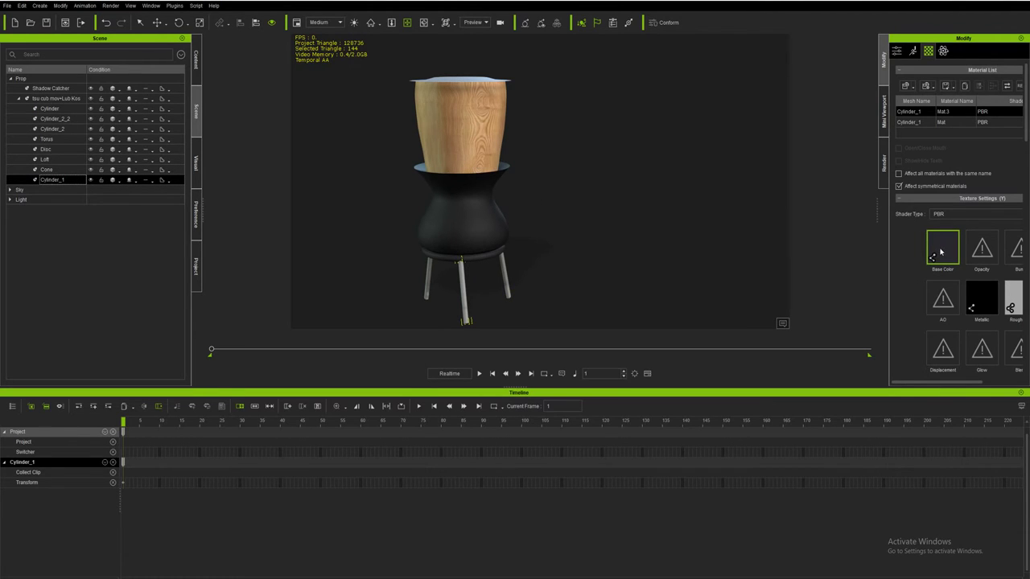
{"action": "mouse_move", "coordinate": [653, 248]}
{"action": "right_mouse_down"}
{"action": "mouse_move", "coordinate": [495, 230]}
{"action": "mouse_move", "coordinate": [508, 175]}
{"action": "right_mouse_up"}
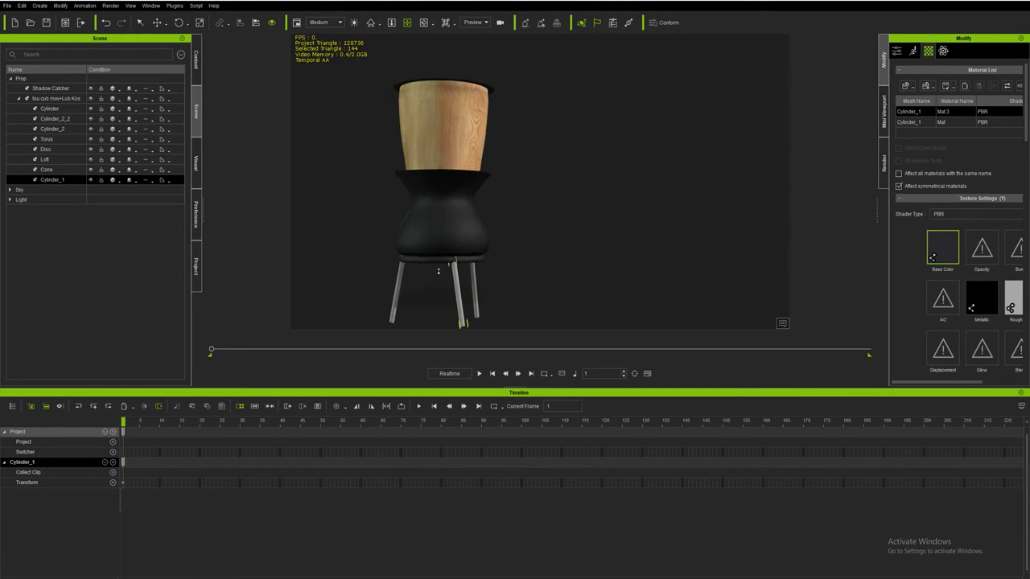
{"action": "scroll", "coordinate": [508, 176], "scroll_direction": "up", "scroll_amount": 3}
{"action": "mouse_move", "coordinate": [508, 176]}
{"action": "right_mouse_down"}
{"action": "mouse_move", "coordinate": [448, 221]}
{"action": "mouse_move", "coordinate": [484, 199]}
{"action": "right_mouse_up"}
{"action": "scroll", "coordinate": [448, 220], "scroll_direction": "up", "scroll_amount": 2}
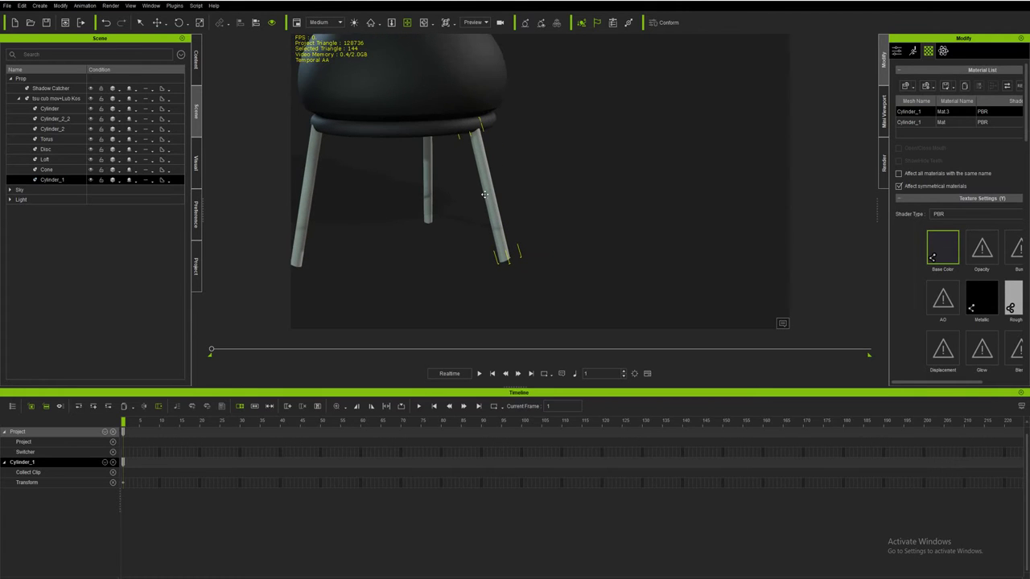
{"action": "double_click", "coordinate": [949, 247]}
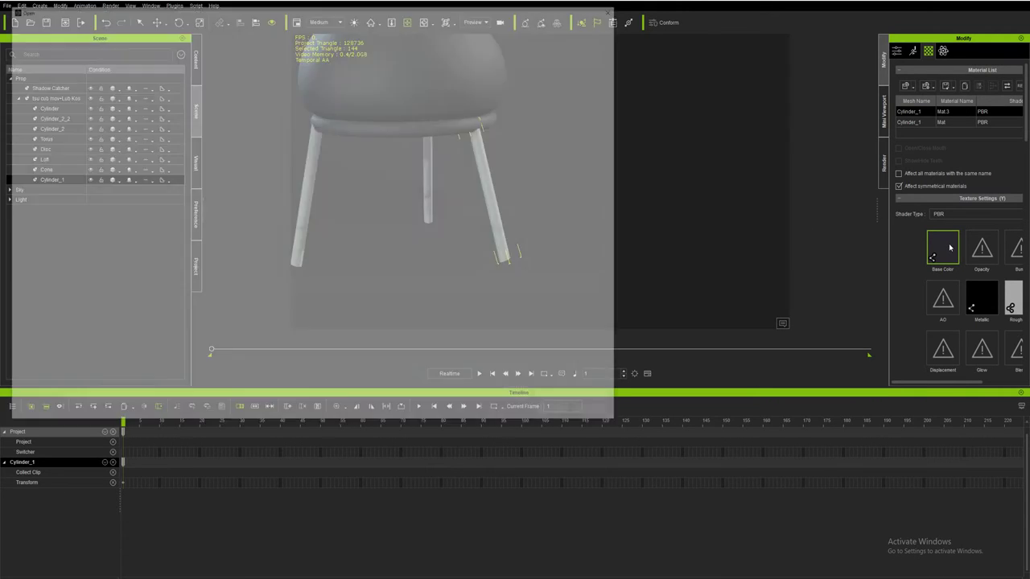
- Load image 02 as Cylinder_1's linked base colour and orbit to view the whole stool
{"action": "left_click", "coordinate": [339, 78]}
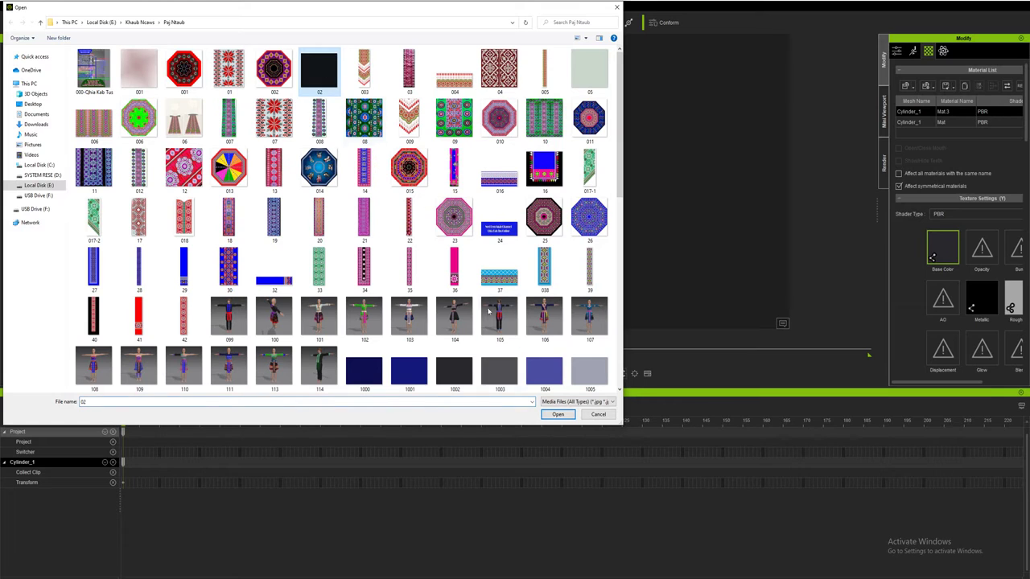
{"action": "left_click", "coordinate": [558, 414]}
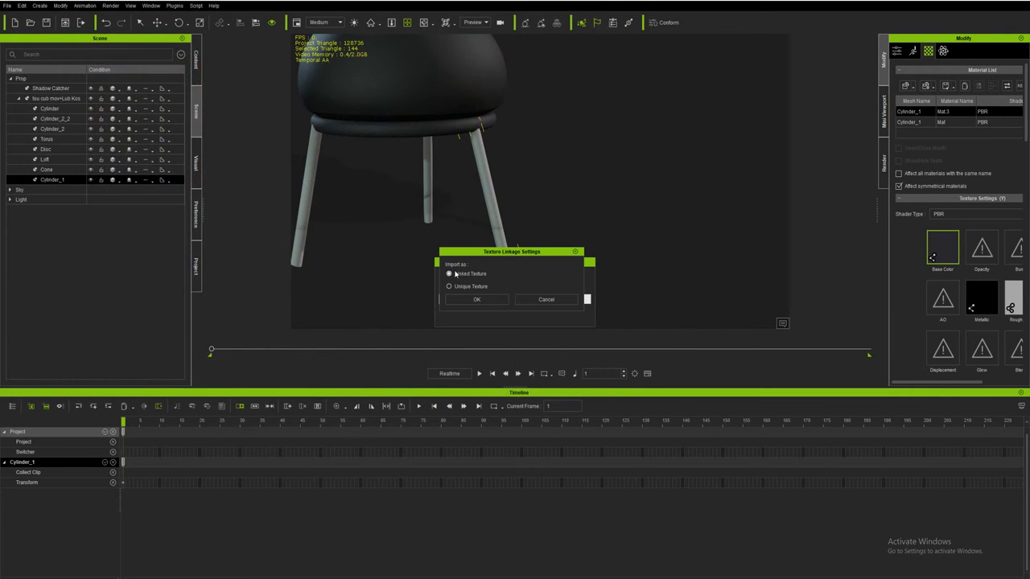
{"action": "left_click", "coordinate": [466, 299]}
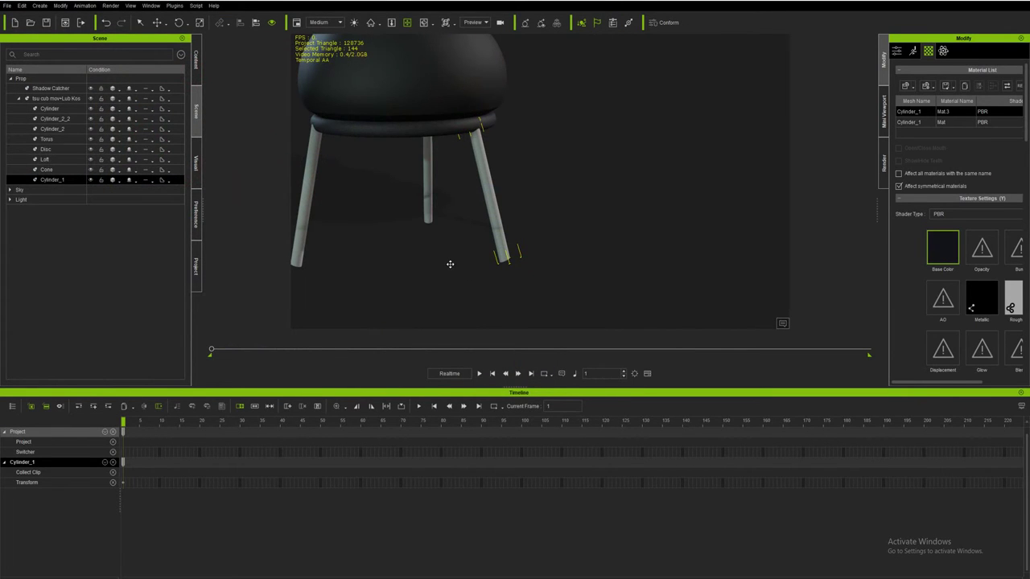
{"action": "scroll", "coordinate": [450, 264], "scroll_direction": "down", "scroll_amount": 5}
{"action": "right_click_drag", "start_coordinate": [443, 264], "coordinate": [608, 281]}
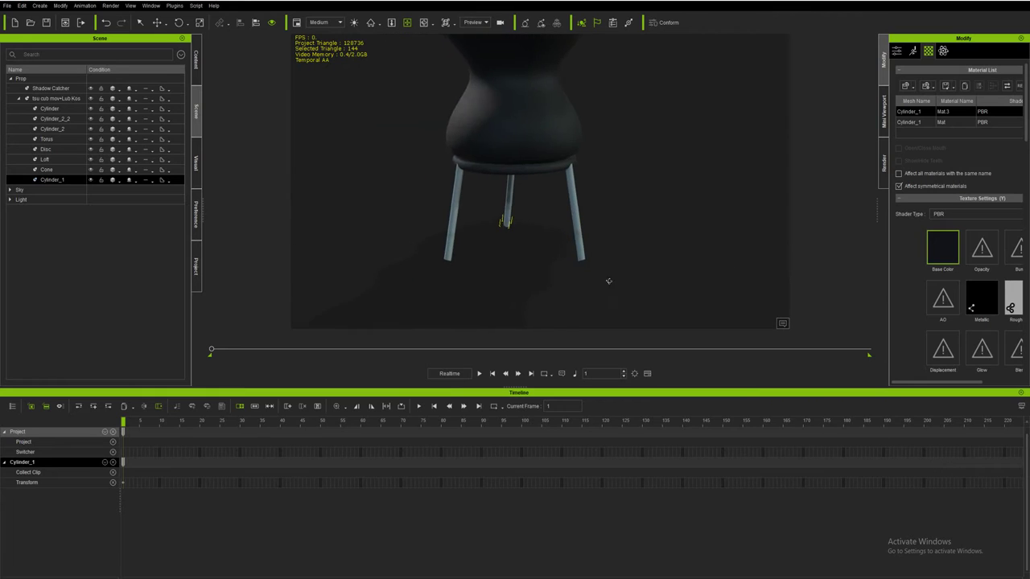
{"action": "scroll", "coordinate": [608, 281], "scroll_direction": "down", "scroll_amount": 3}
{"action": "right_click_drag", "start_coordinate": [483, 220], "coordinate": [473, 259]}
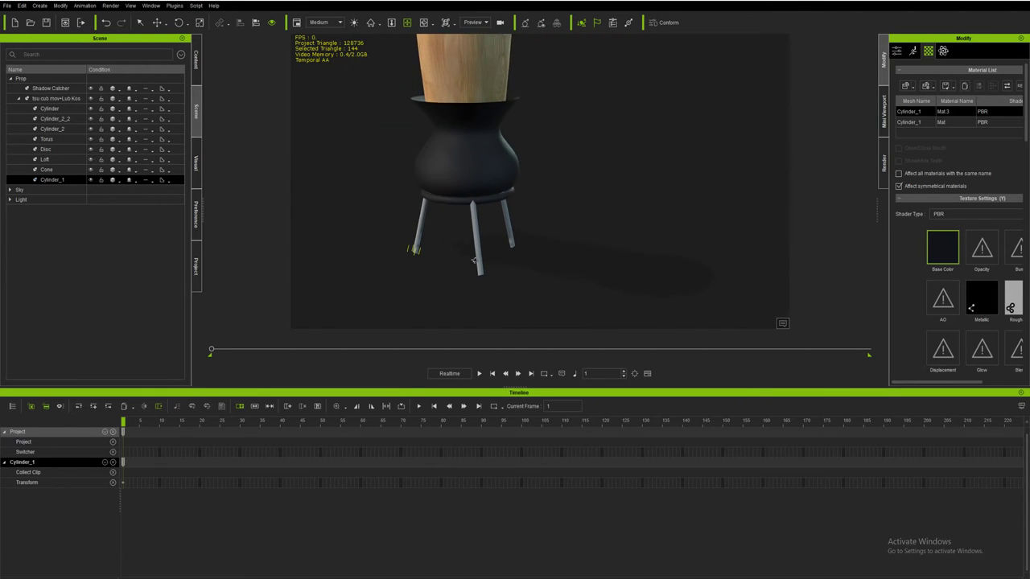
{"action": "right_click_drag", "start_coordinate": [421, 221], "coordinate": [412, 231]}
- Select Cone, Cylinder_2, Cylinder_2_2, Cylinder and Cylinder_1 in turn to check their materials
{"action": "left_click", "coordinate": [51, 171], "text": "ctrl"}
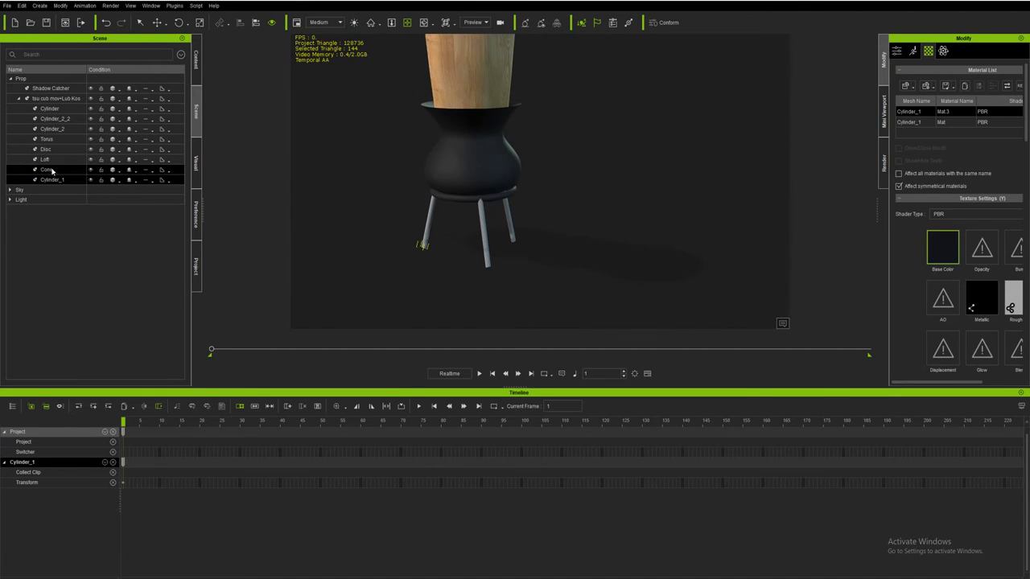
{"action": "left_click", "coordinate": [51, 131]}
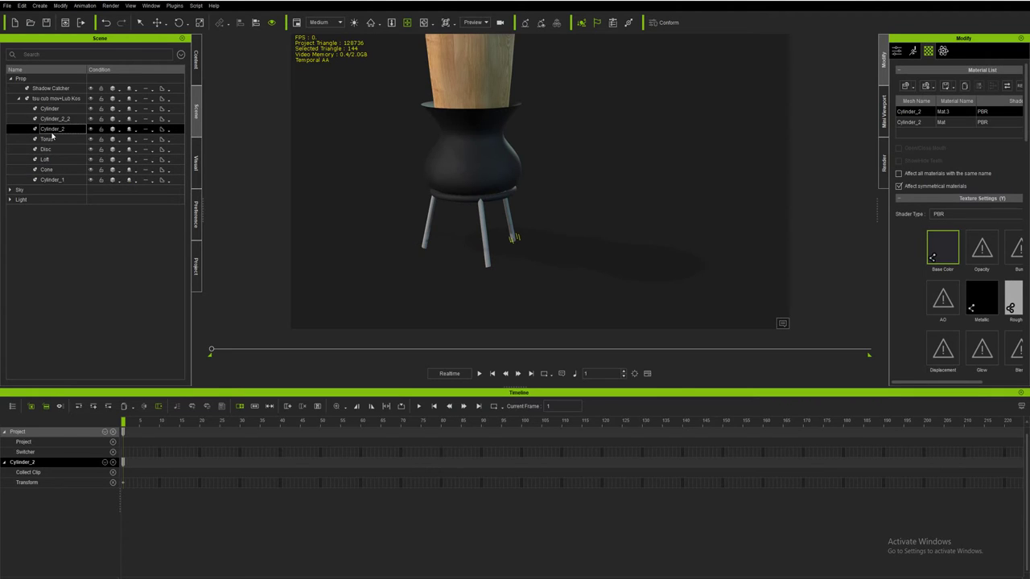
{"action": "left_click", "coordinate": [53, 120]}
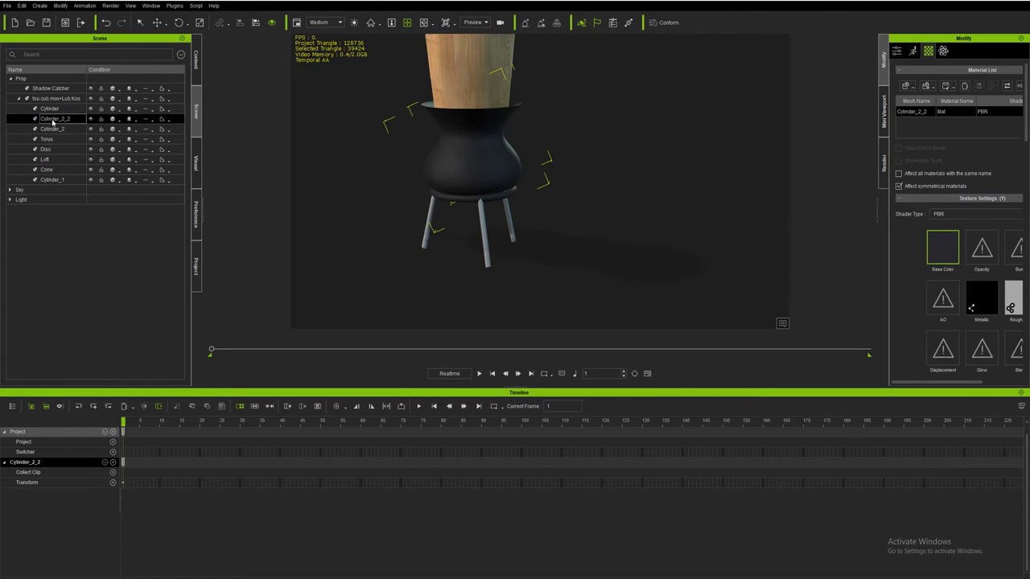
{"action": "left_click", "coordinate": [53, 129]}
{"action": "left_click", "coordinate": [50, 108]}
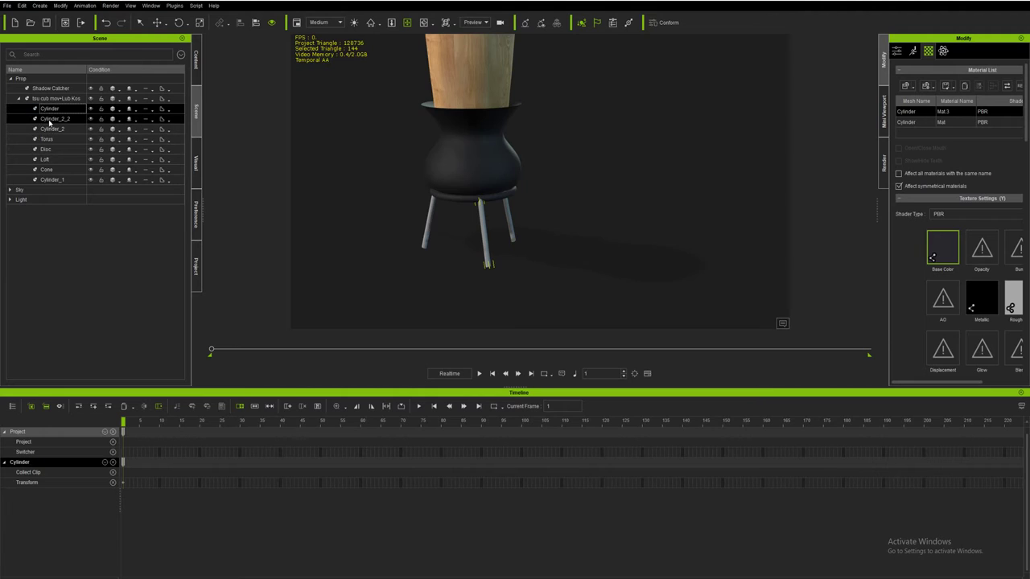
{"action": "left_click", "coordinate": [50, 119]}
{"action": "left_click", "coordinate": [50, 109]}
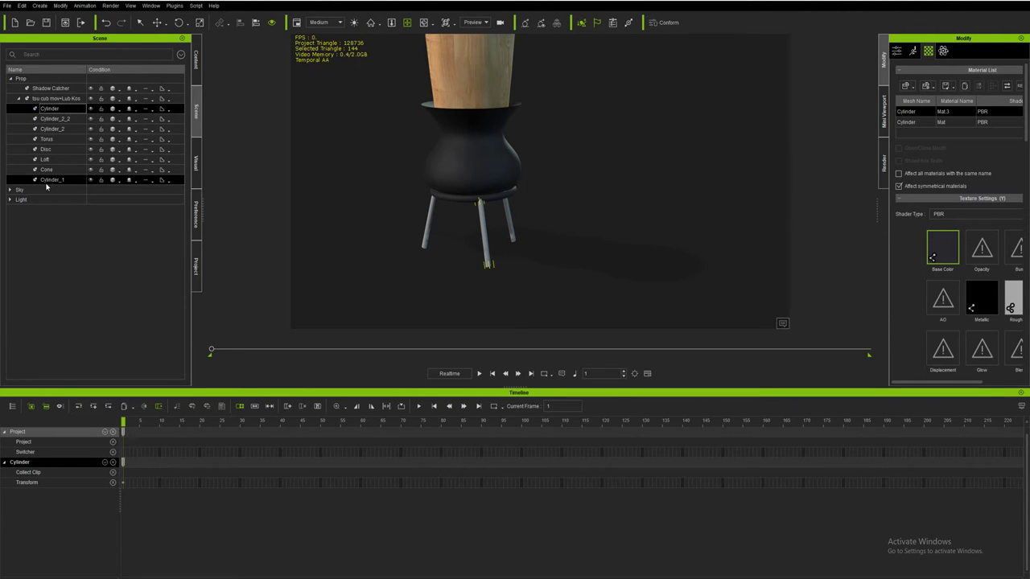
{"action": "left_click", "coordinate": [50, 180]}
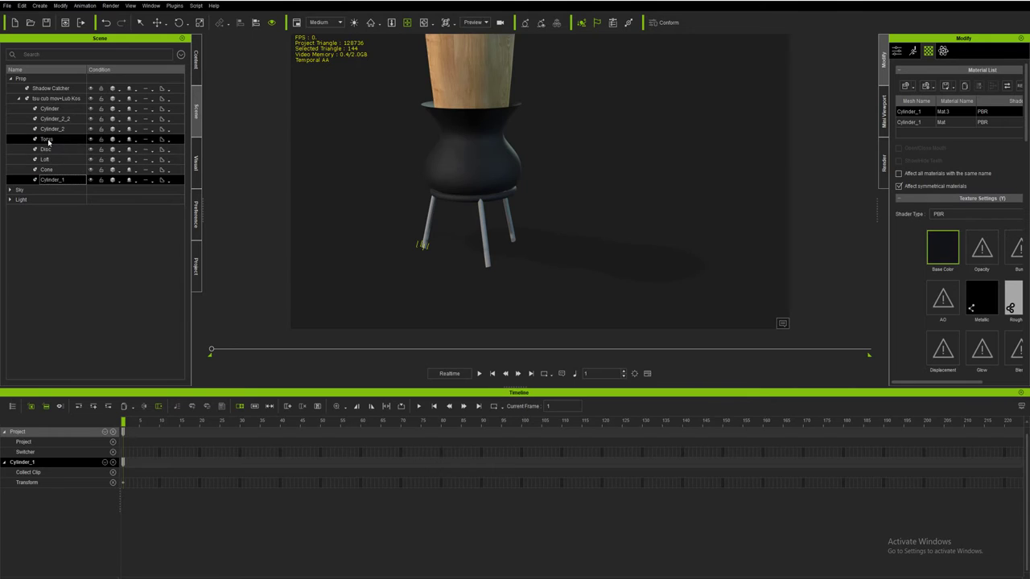
{"action": "left_click", "coordinate": [54, 128]}
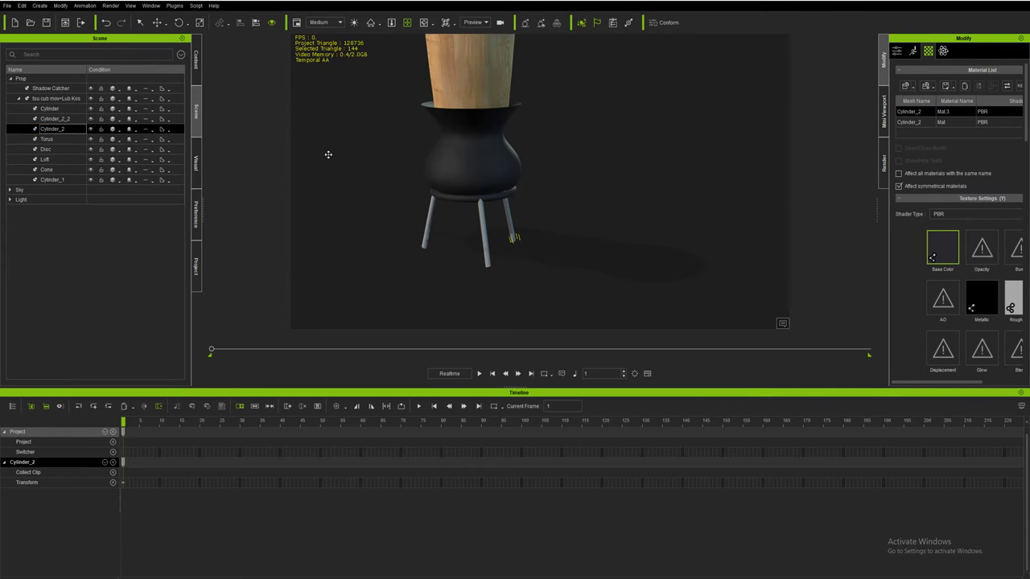
{"action": "left_click", "coordinate": [52, 179]}
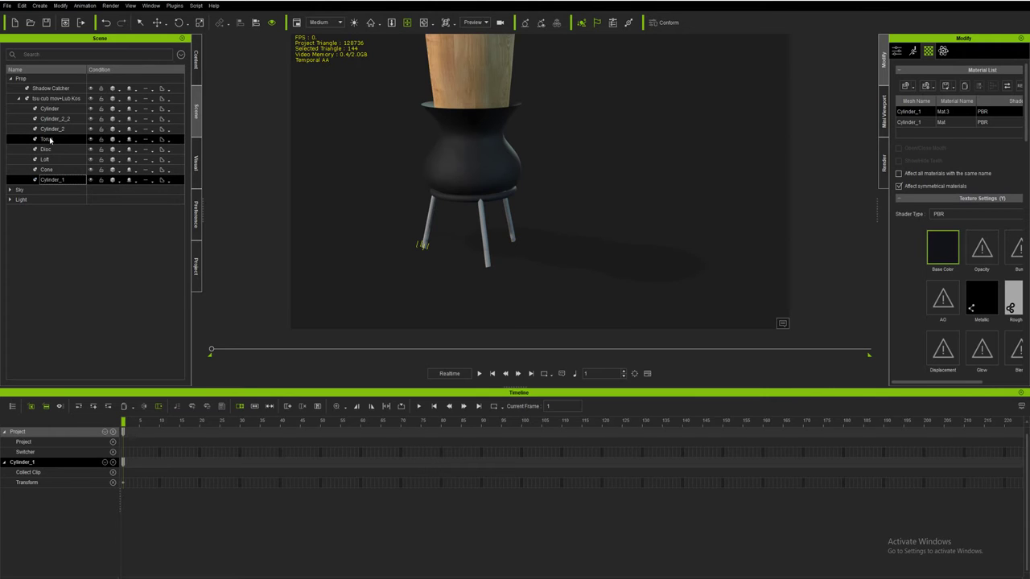
{"action": "scroll", "coordinate": [515, 241], "scroll_direction": "up", "scroll_amount": 1}
{"action": "scroll", "coordinate": [462, 254], "scroll_direction": "up", "scroll_amount": 1}
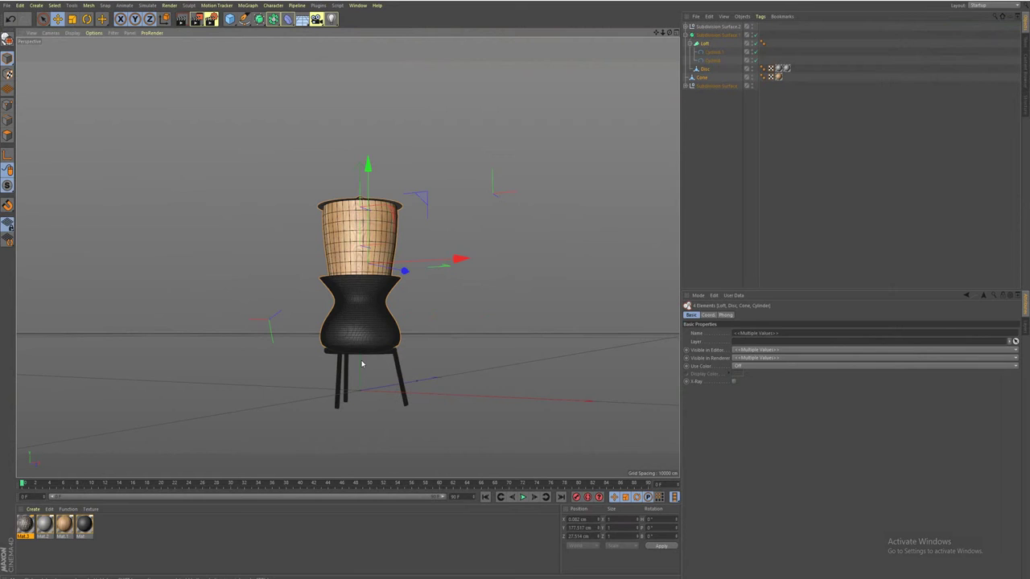
{"action": "scroll", "coordinate": [362, 364], "scroll_direction": "up", "scroll_amount": 1}
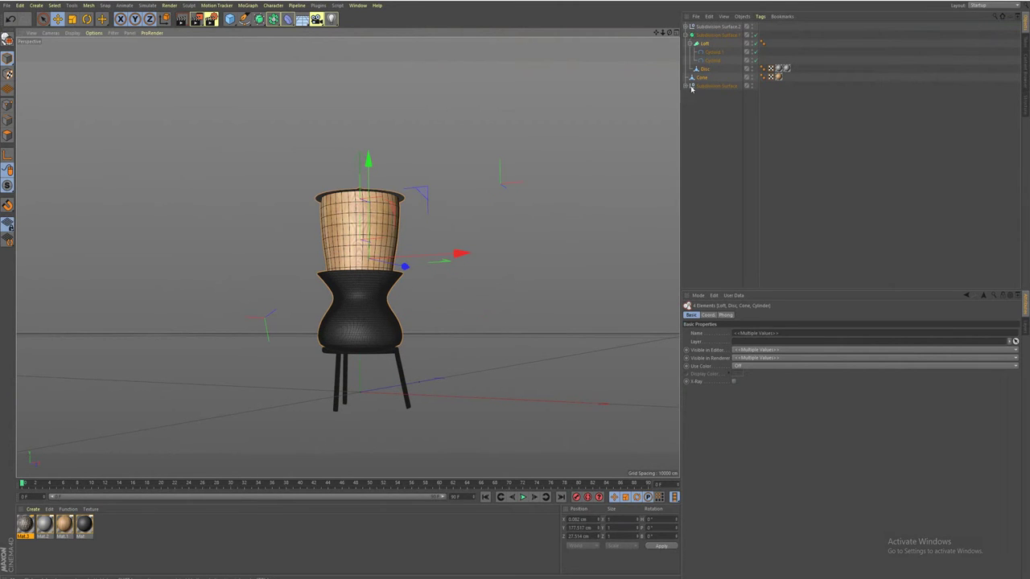
- Expand the Subdivision Surface.1 and .2 groups to list all parts, orbiting around the stool
{"action": "left_click", "coordinate": [705, 43]}
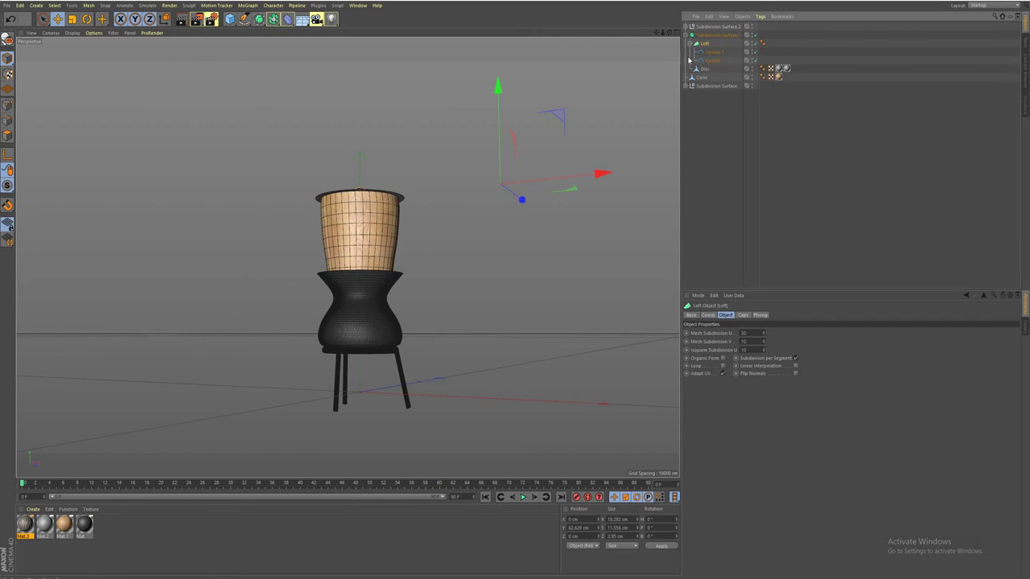
{"action": "left_click", "coordinate": [687, 36]}
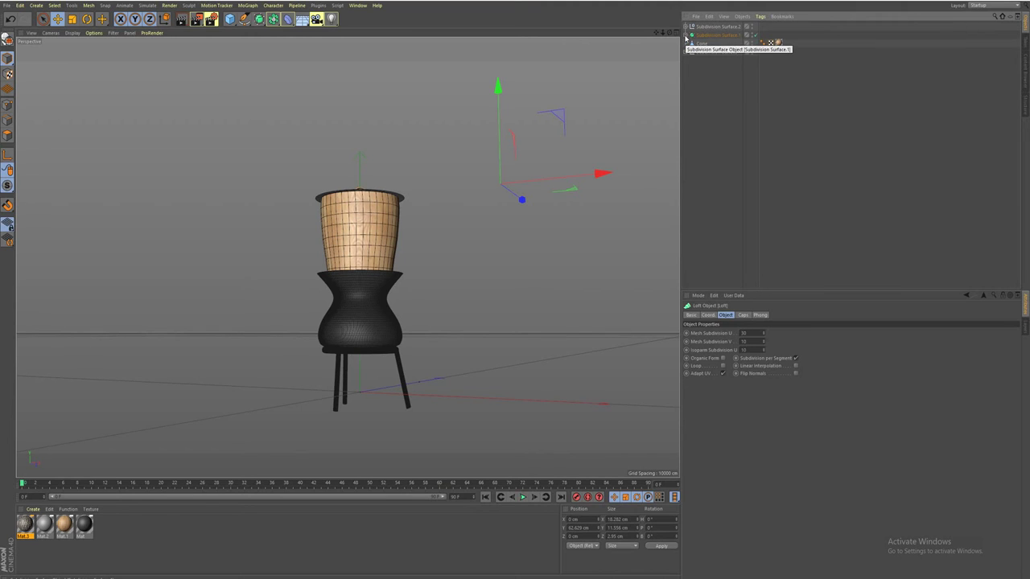
{"action": "left_click", "coordinate": [688, 36]}
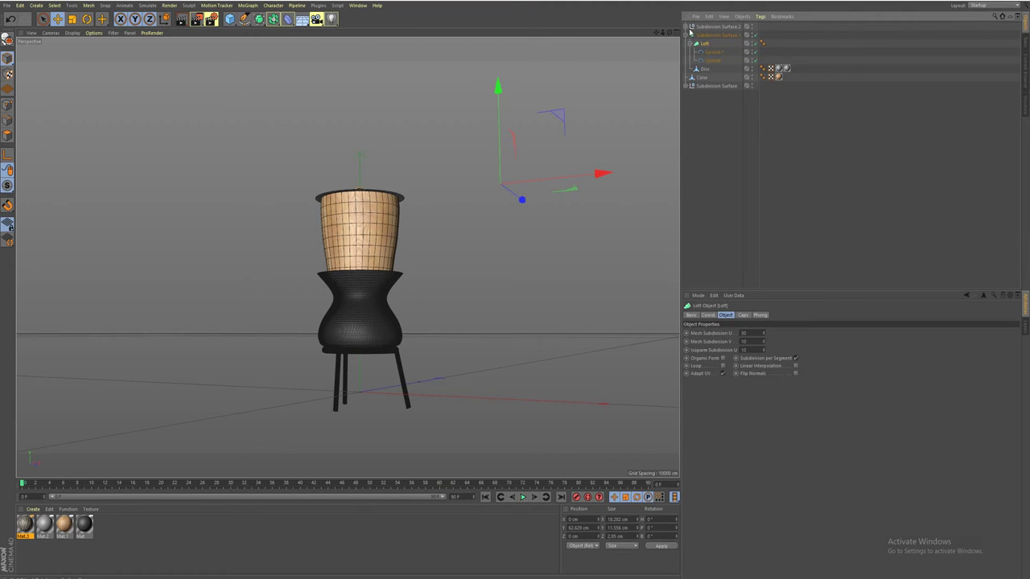
{"action": "left_click", "coordinate": [686, 27]}
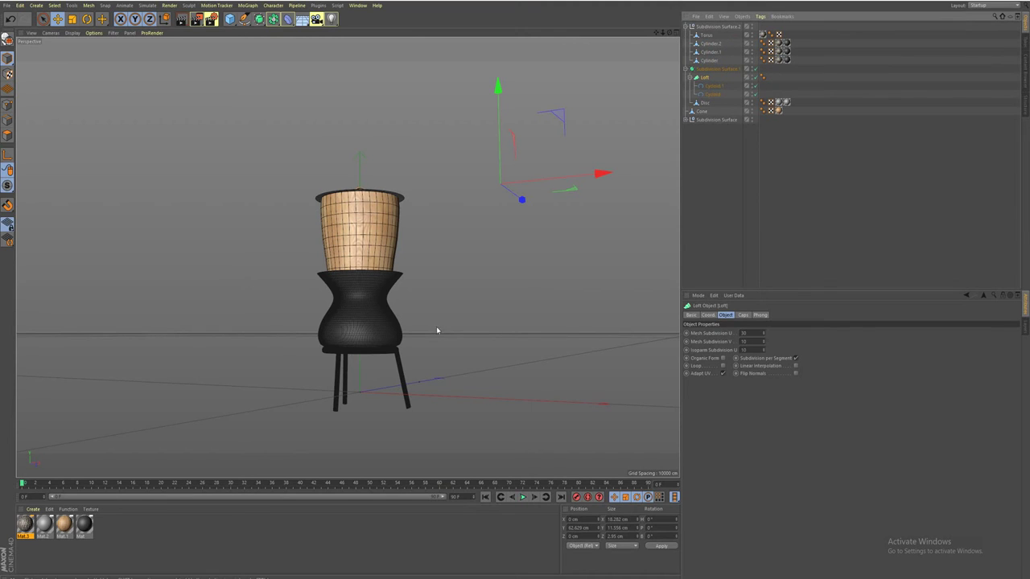
{"action": "right_click_drag", "start_coordinate": [437, 330], "coordinate": [292, 358], "text": "alt"}
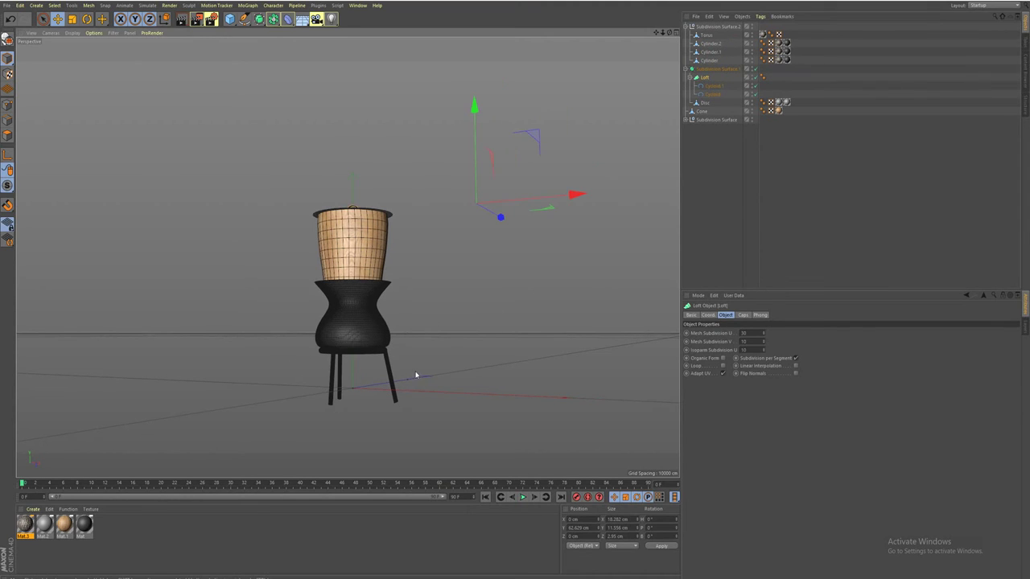
{"action": "mouse_move", "coordinate": [456, 372]}
{"action": "left_mouse_down", "text": "alt"}
{"action": "mouse_move", "coordinate": [445, 391]}
{"action": "mouse_move", "coordinate": [294, 390]}
{"action": "mouse_move", "coordinate": [547, 390]}
{"action": "mouse_move", "coordinate": [416, 387]}
{"action": "mouse_move", "coordinate": [371, 371]}
{"action": "left_mouse_up", "text": "alt"}
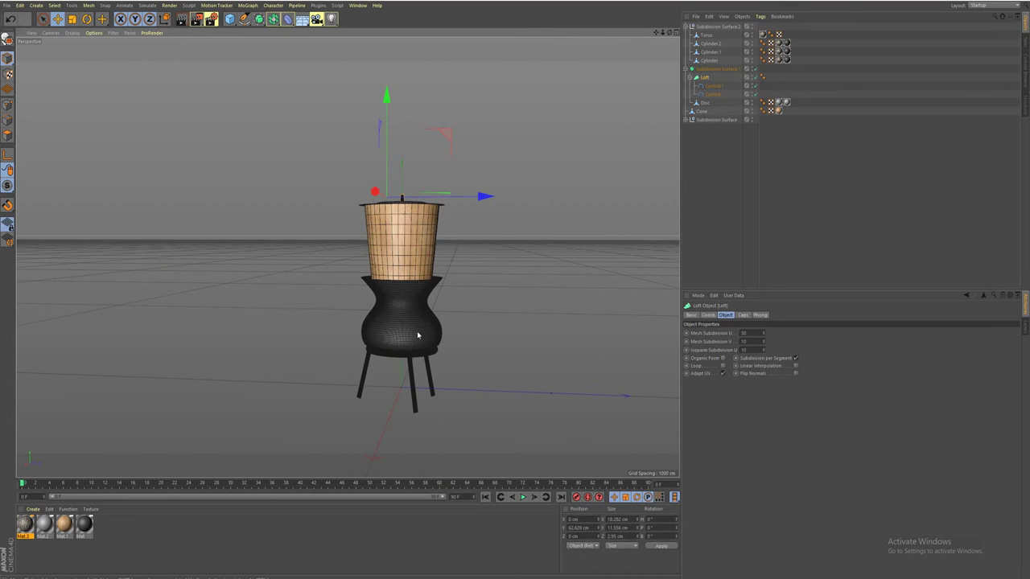
{"action": "mouse_move", "coordinate": [467, 350]}
{"action": "left_mouse_down", "text": "alt"}
{"action": "mouse_move", "coordinate": [426, 384]}
{"action": "mouse_move", "coordinate": [290, 367]}
{"action": "mouse_move", "coordinate": [590, 345]}
{"action": "mouse_move", "coordinate": [451, 350]}
{"action": "left_mouse_up", "text": "alt"}
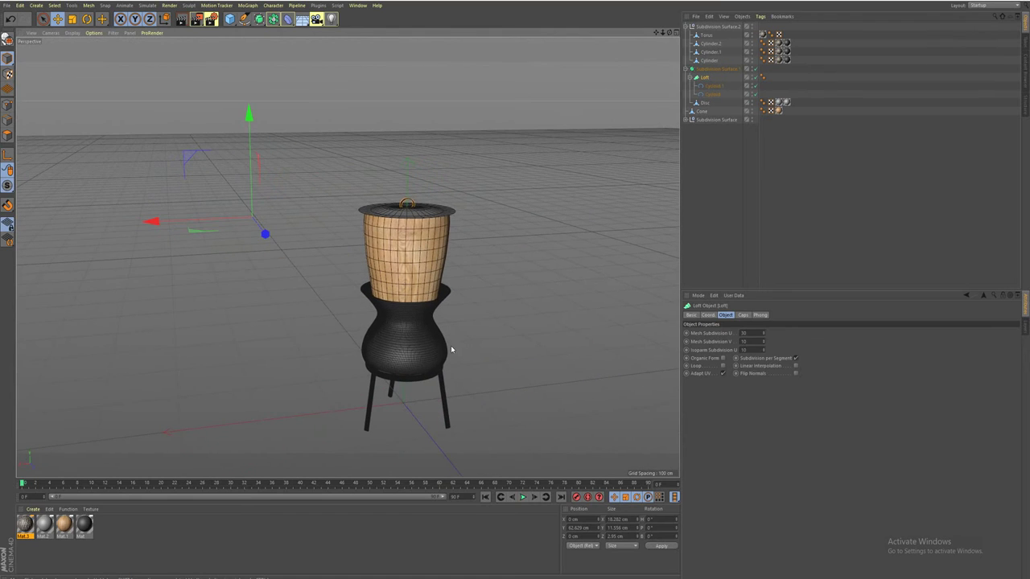
- Add Subdivision Surface.3 and move all twelve model objects under it
{"action": "left_click", "coordinate": [255, 21]}
{"action": "left_click", "coordinate": [274, 29]}
{"action": "left_click_drag", "start_coordinate": [749, 167], "coordinate": [719, 42]}
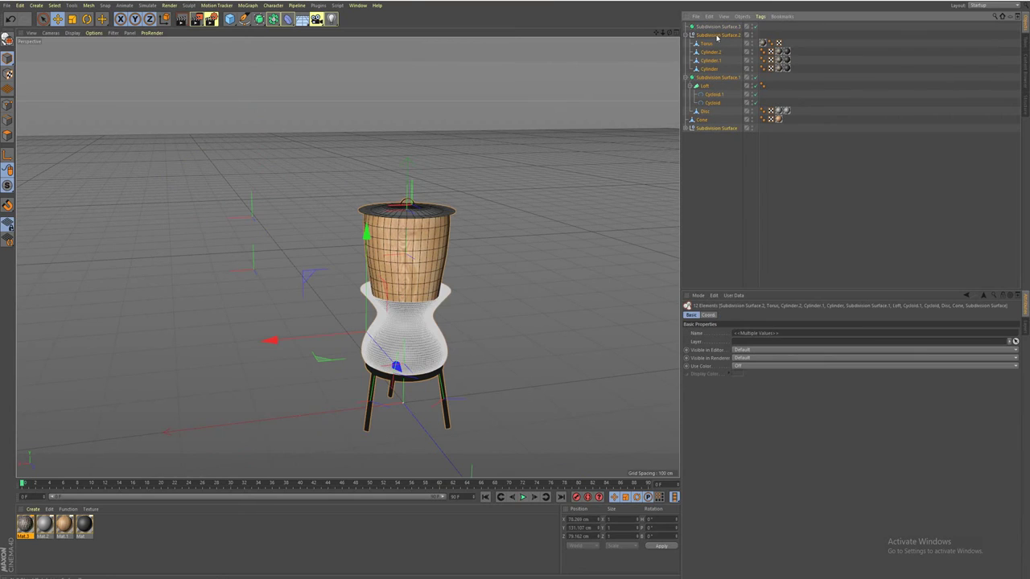
{"action": "left_click_drag", "start_coordinate": [718, 27], "coordinate": [719, 26]}
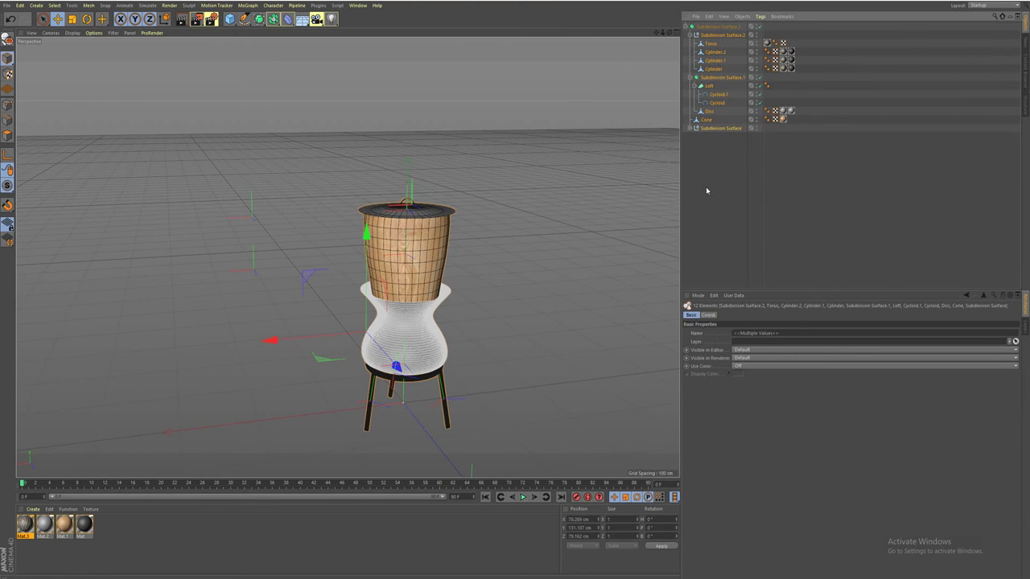
{"action": "left_click", "coordinate": [686, 26]}
{"action": "left_click", "coordinate": [473, 297]}
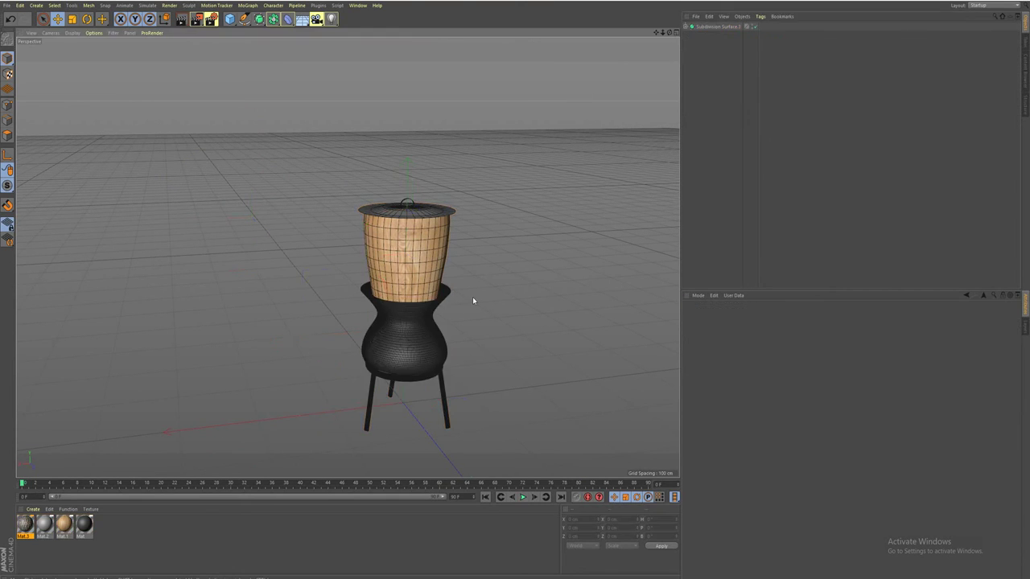
{"action": "mouse_move", "coordinate": [461, 249]}
{"action": "left_mouse_down", "text": "alt"}
{"action": "mouse_move", "coordinate": [451, 304]}
{"action": "mouse_move", "coordinate": [430, 232]}
{"action": "mouse_move", "coordinate": [449, 237]}
{"action": "left_mouse_up", "text": "alt"}
{"action": "left_click", "coordinate": [8, 6]}
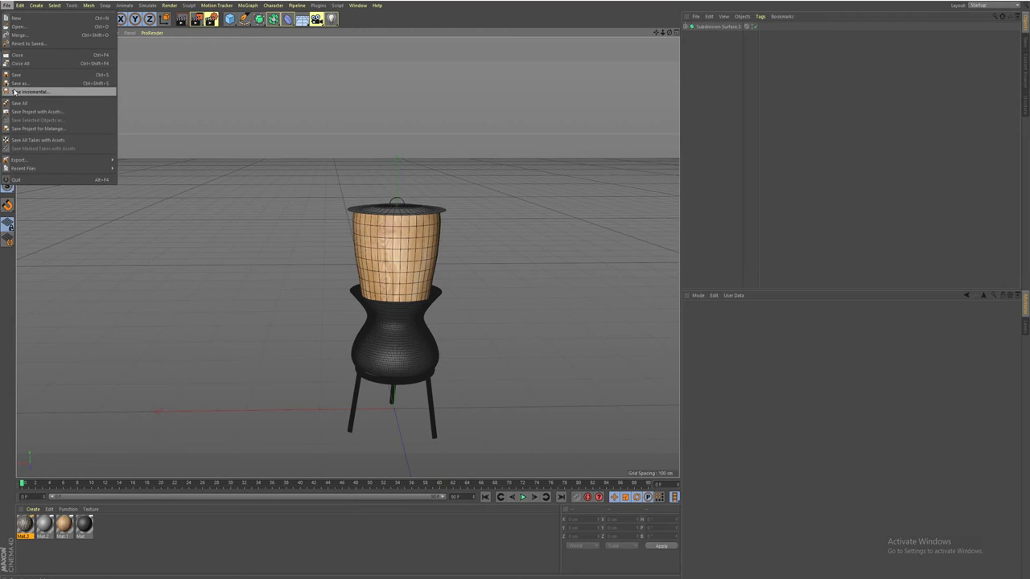
{"action": "mouse_move", "coordinate": [22, 159]}
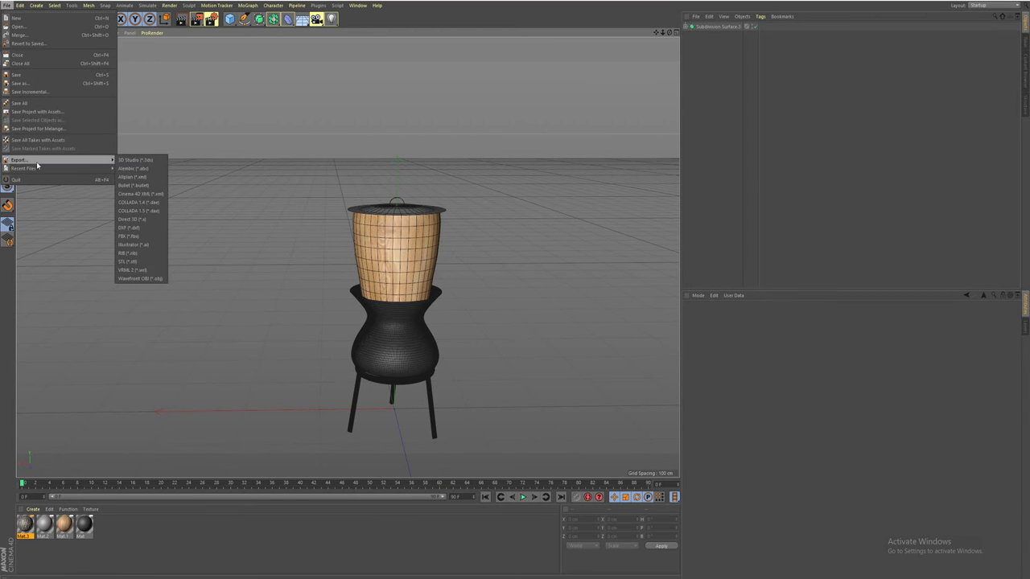
- Export the pot model from Cinema 4D as FBX 'tsu cub mov+' with default export settings
{"action": "left_click", "coordinate": [138, 245]}
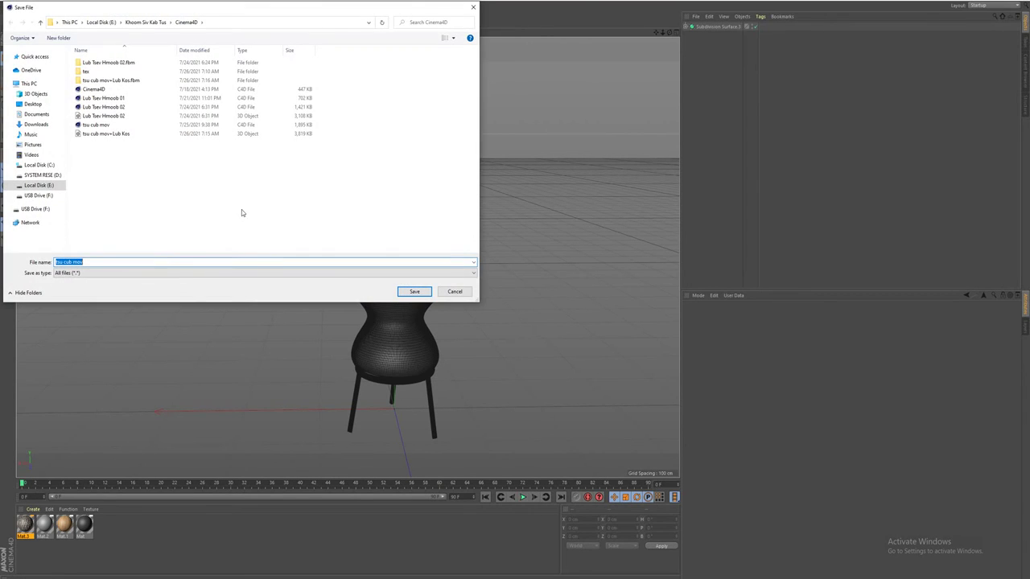
{"action": "type", "text": "+"}
{"action": "left_click", "coordinate": [134, 208]}
{"action": "left_click", "coordinate": [414, 292]}
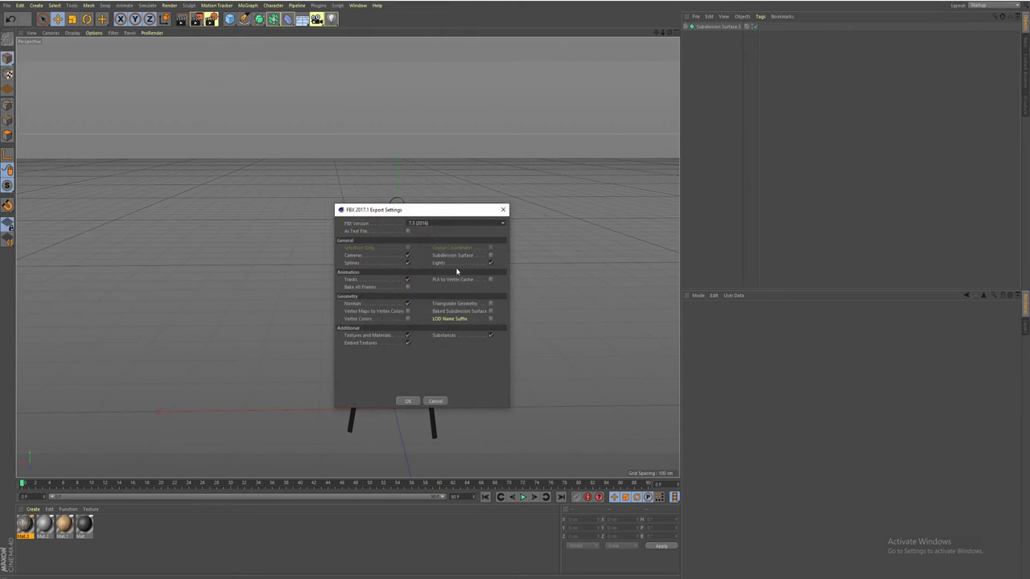
{"action": "left_click", "coordinate": [408, 402]}
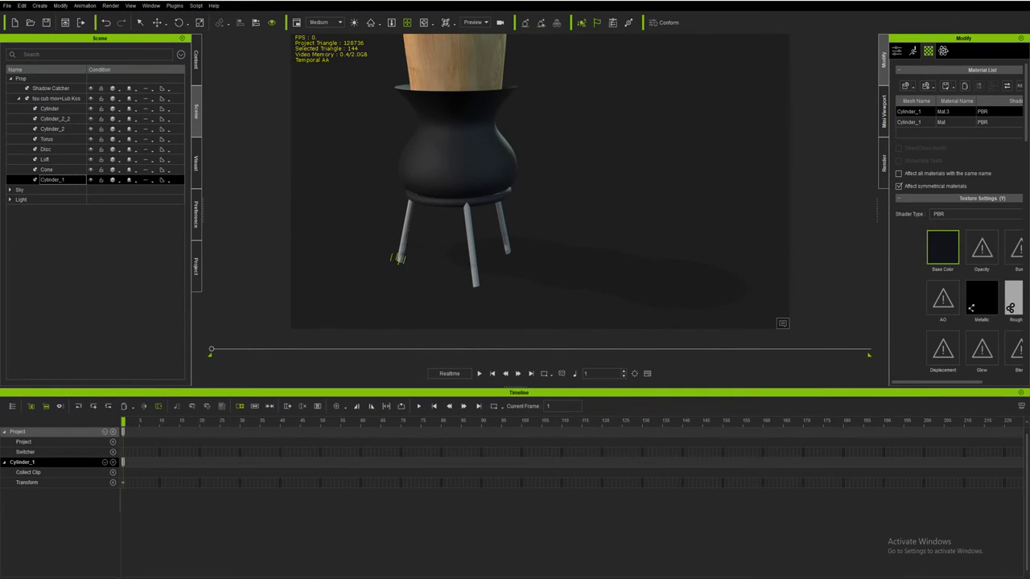
{"action": "mouse_move", "coordinate": [274, 551]}
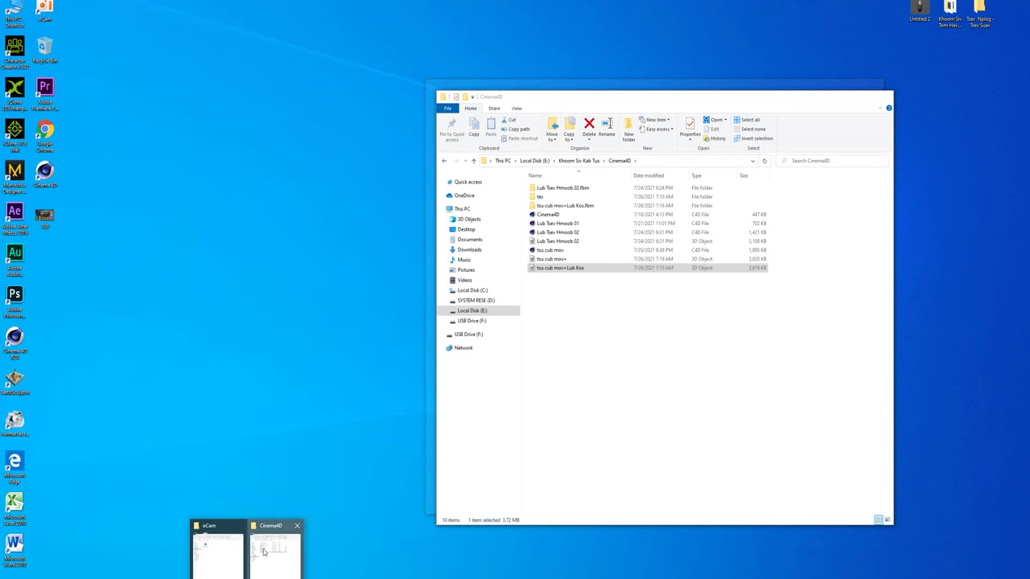
- Drag the exported tsu cub mov+ FBX into iClone and answer the mesh break-up prompt
{"action": "left_click", "coordinate": [264, 552]}
{"action": "mouse_move", "coordinate": [552, 258]}
{"action": "left_mouse_down"}
{"action": "mouse_move", "coordinate": [348, 265]}
{"action": "mouse_move", "coordinate": [350, 282]}
{"action": "left_mouse_up"}
{"action": "left_click", "coordinate": [846, 96]}
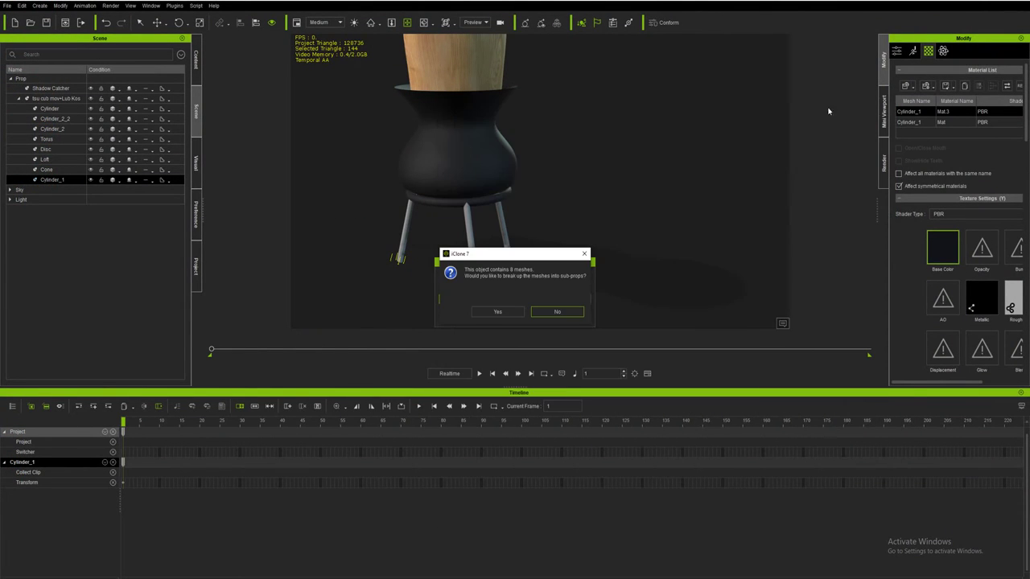
{"action": "left_click", "coordinate": [492, 314]}
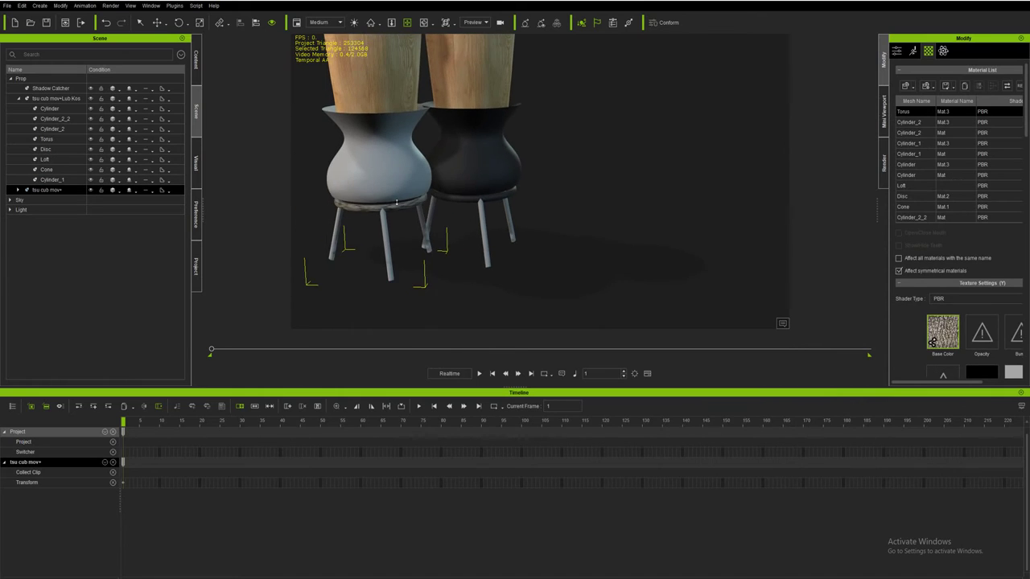
- Move the duplicate grey pot-stool aside, delete it, and recentre the view on the pot
{"action": "left_click_drag", "start_coordinate": [396, 205], "coordinate": [410, 208]}
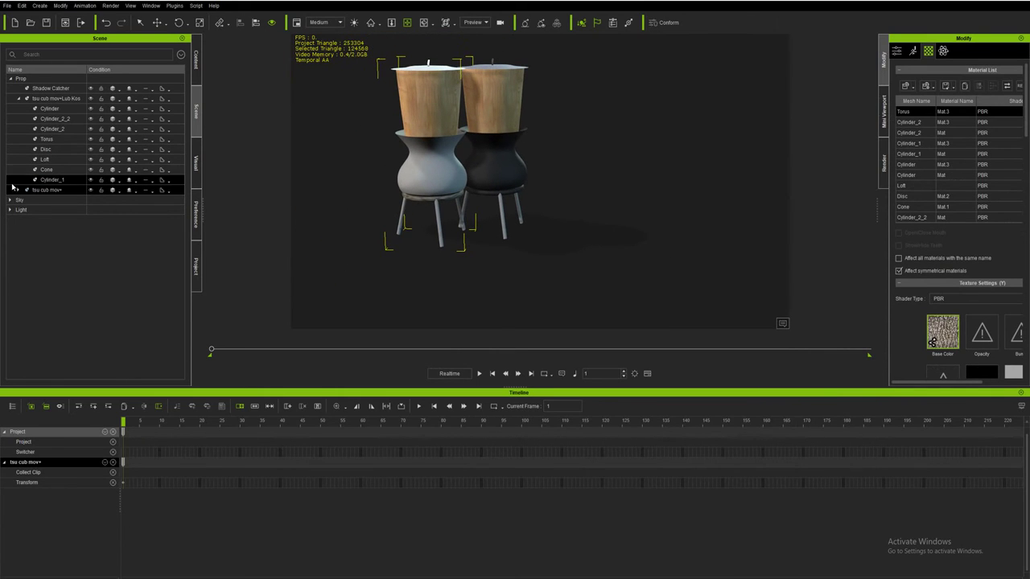
{"action": "left_click", "coordinate": [16, 191]}
{"action": "left_click", "coordinate": [16, 191]}
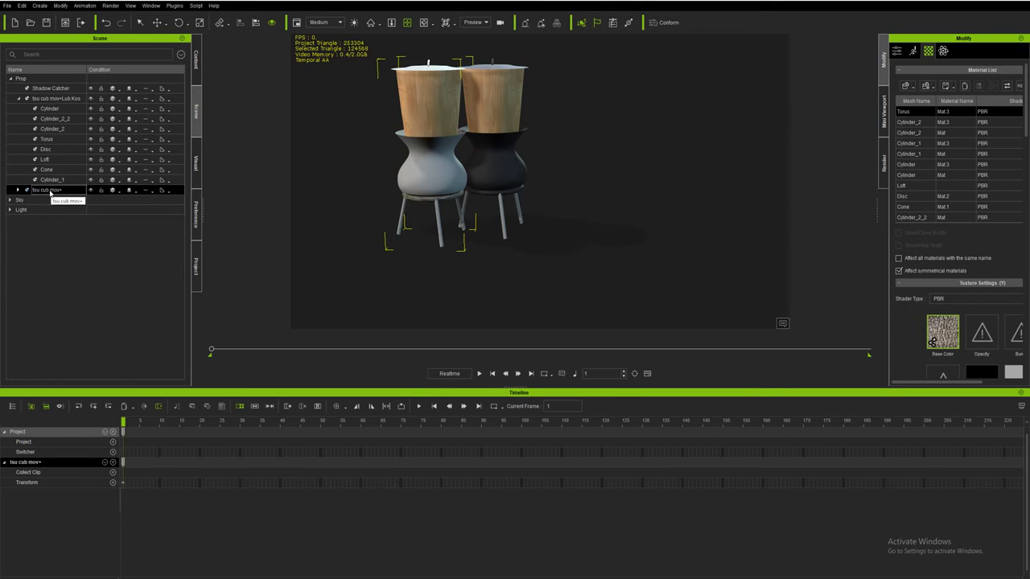
{"action": "key", "text": "Delete"}
{"action": "mouse_move", "coordinate": [442, 213]}
{"action": "left_mouse_down"}
{"action": "mouse_move", "coordinate": [549, 262]}
{"action": "mouse_move", "coordinate": [523, 219]}
{"action": "left_mouse_up"}
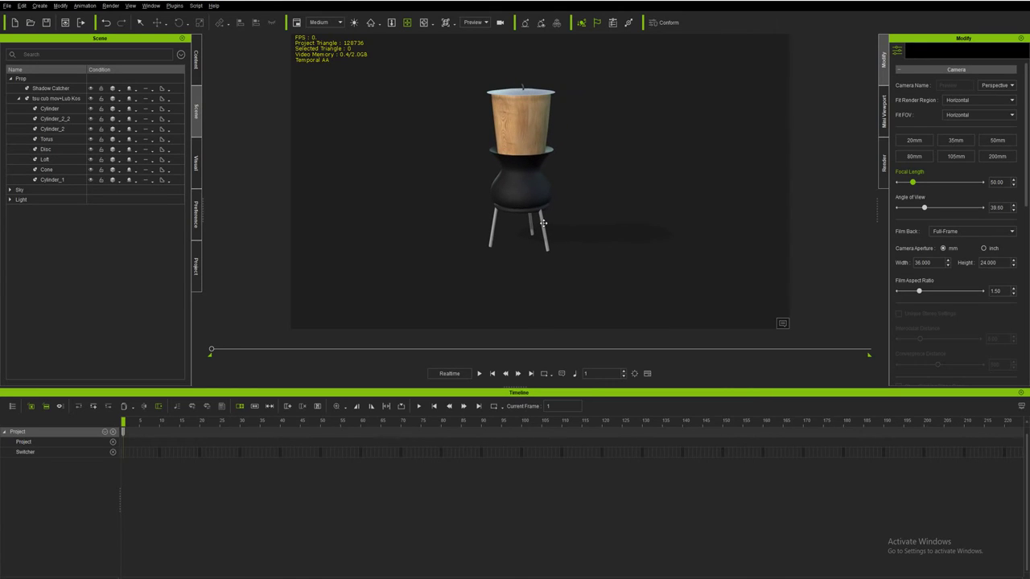
{"action": "left_click_drag", "start_coordinate": [500, 254], "coordinate": [503, 260]}
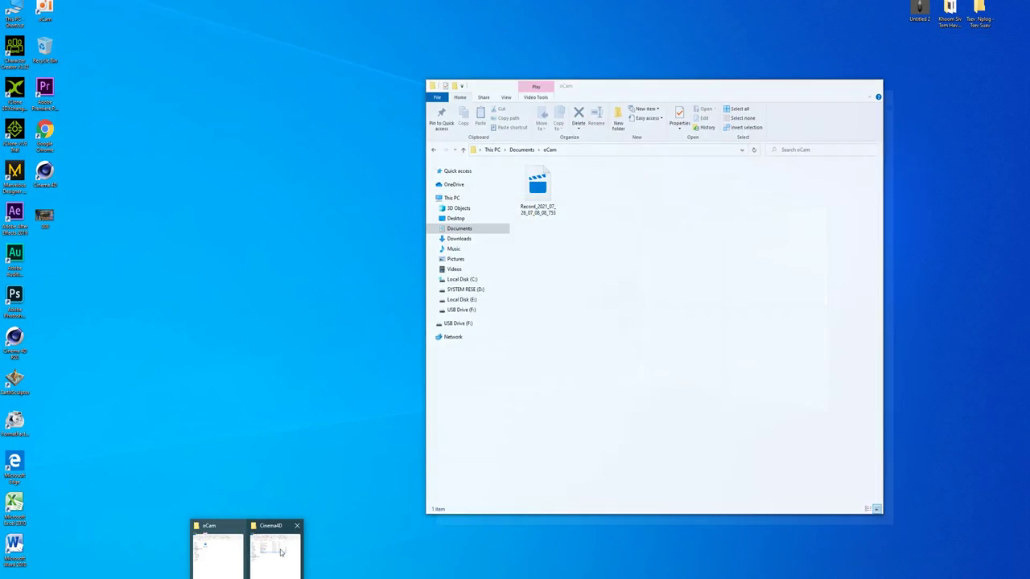
- In Explorer, return to Khoom Siv Kab Tus, open the Cinema 4D folder and maximize the window
{"action": "left_click", "coordinate": [278, 552]}
{"action": "left_click", "coordinate": [443, 161]}
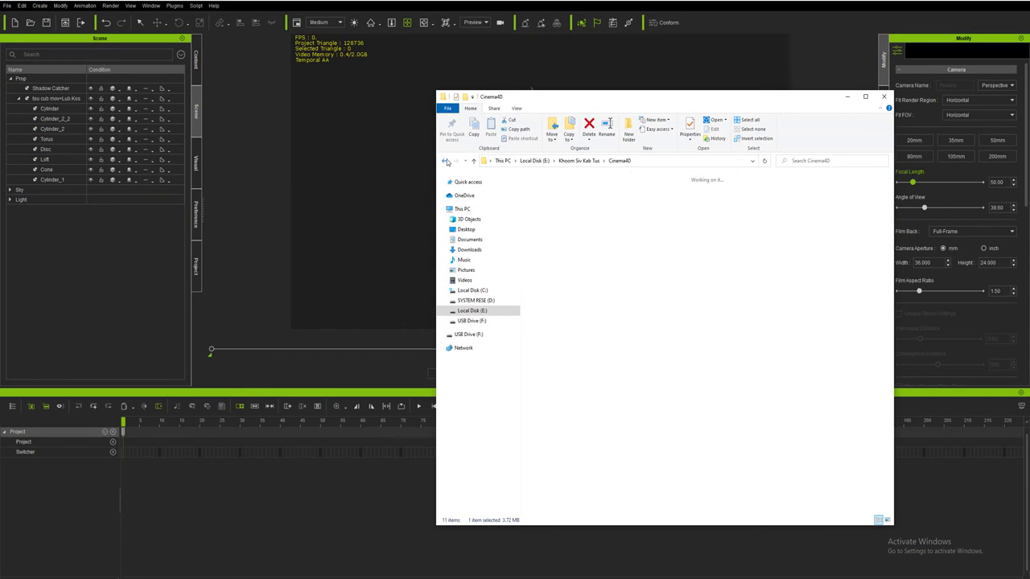
{"action": "double_click", "coordinate": [600, 211]}
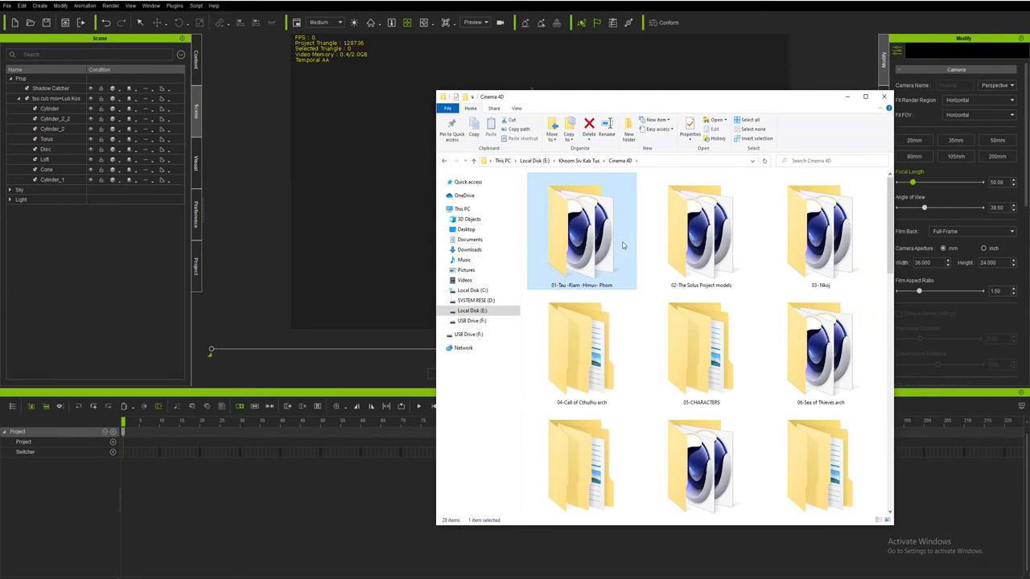
{"action": "scroll", "coordinate": [607, 257], "scroll_direction": "down", "scroll_amount": 3}
{"action": "scroll", "coordinate": [602, 277], "scroll_direction": "down", "scroll_amount": 3}
{"action": "scroll", "coordinate": [600, 280], "scroll_direction": "up", "scroll_amount": 5}
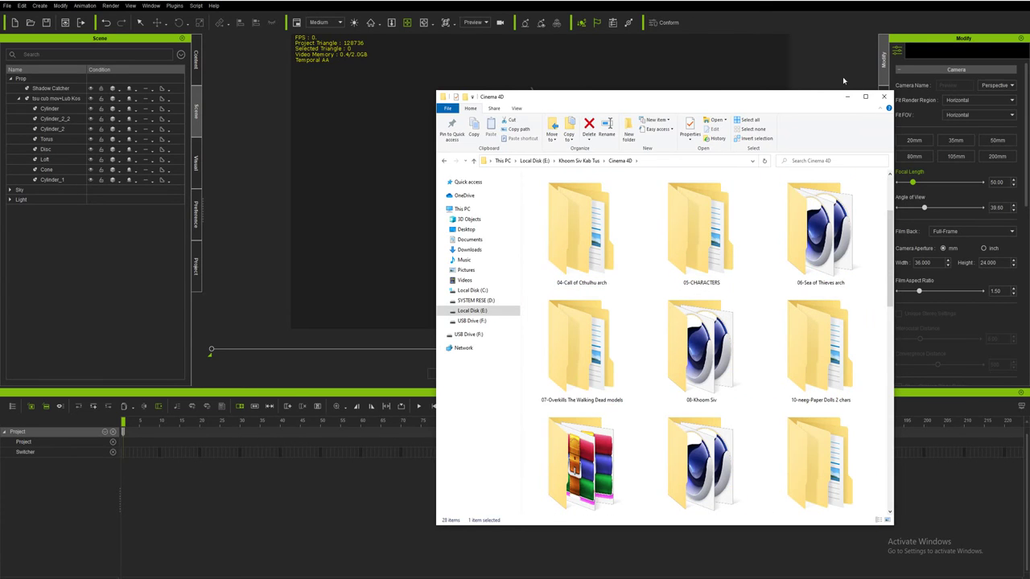
{"action": "left_click", "coordinate": [865, 97]}
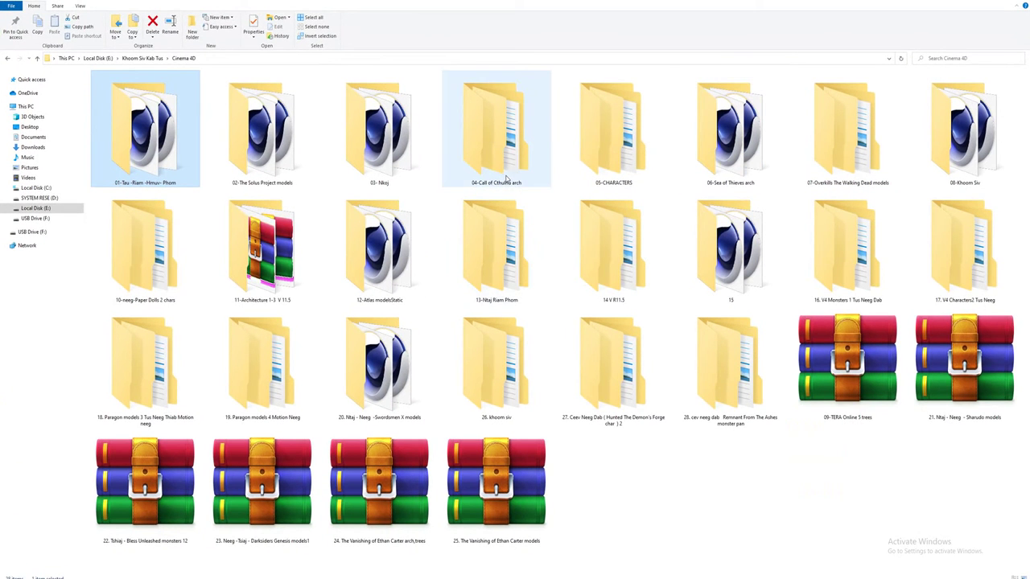
- Search the Khoom Siv-tsev-qhov cos subfolders (Tsev 3D, Kawm Thiab Khib, Khoom Siv - 01) for the campfire file
{"action": "left_click", "coordinate": [7, 58]}
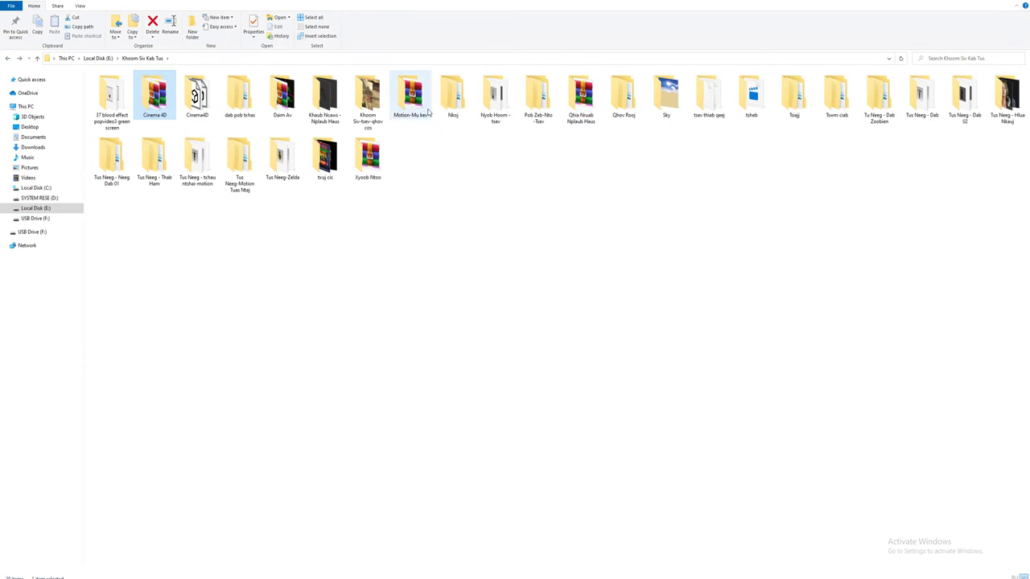
{"action": "double_click", "coordinate": [372, 98]}
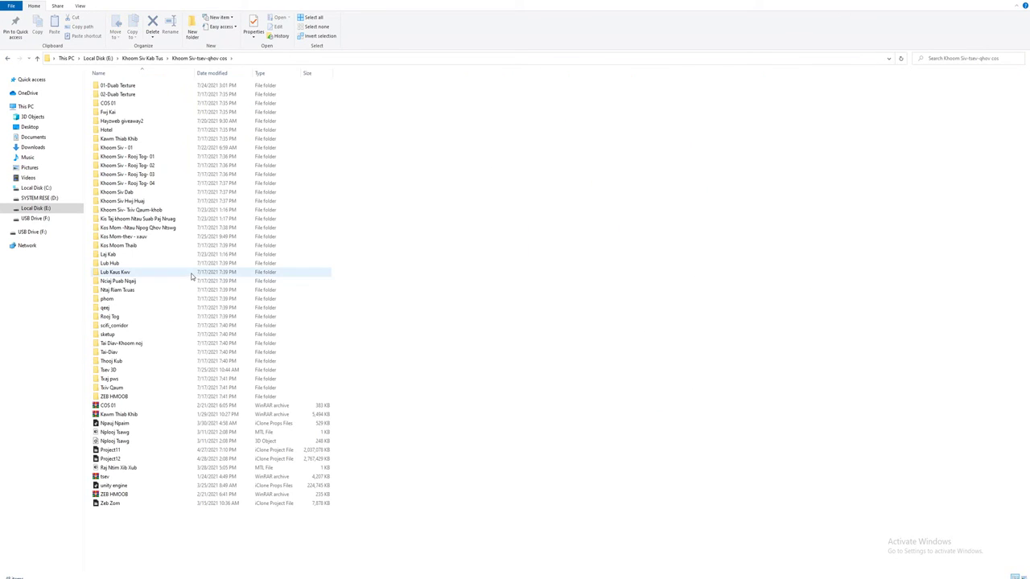
{"action": "double_click", "coordinate": [112, 371]}
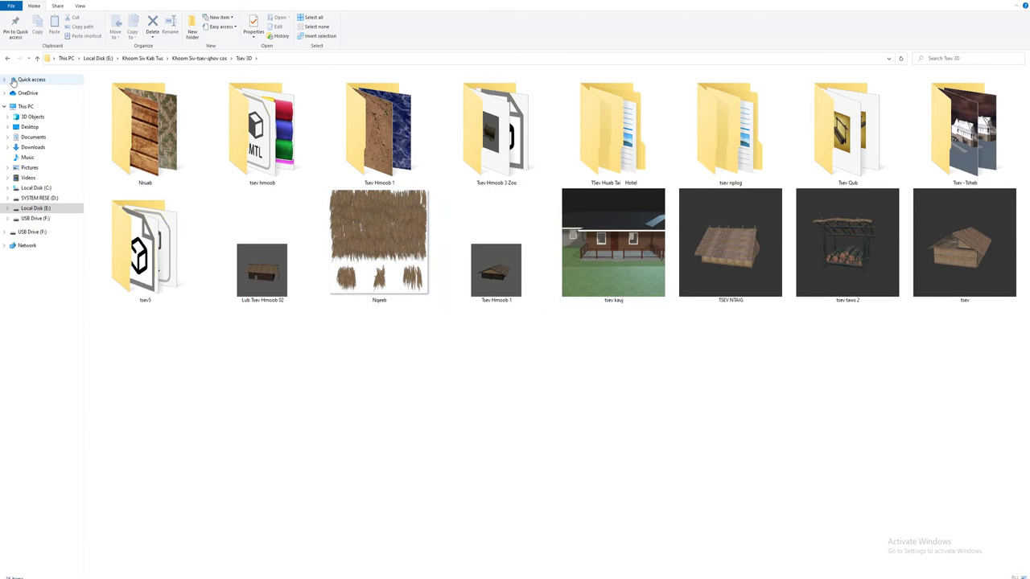
{"action": "left_click", "coordinate": [9, 58]}
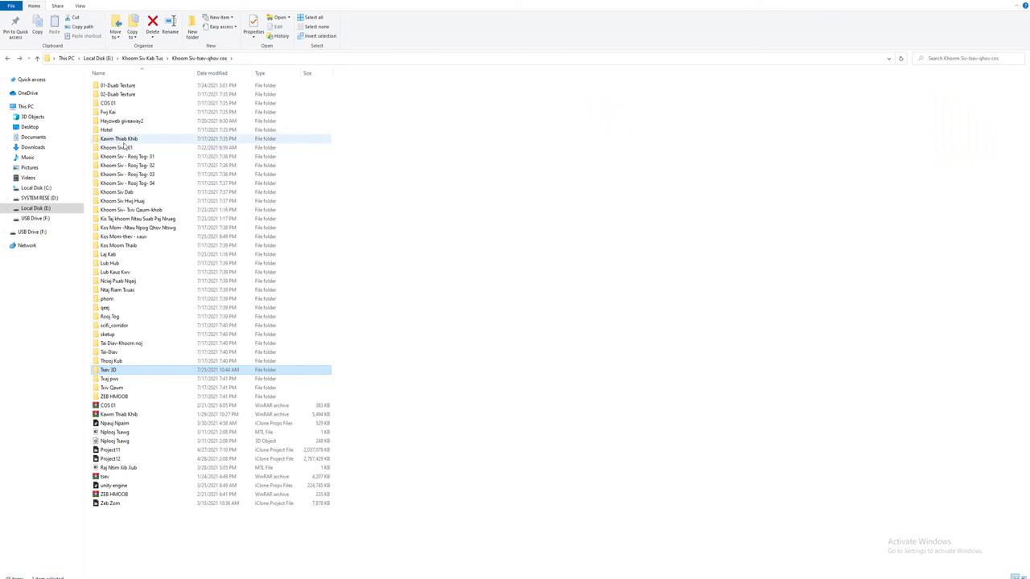
{"action": "left_click", "coordinate": [20, 59]}
{"action": "left_click", "coordinate": [7, 59]}
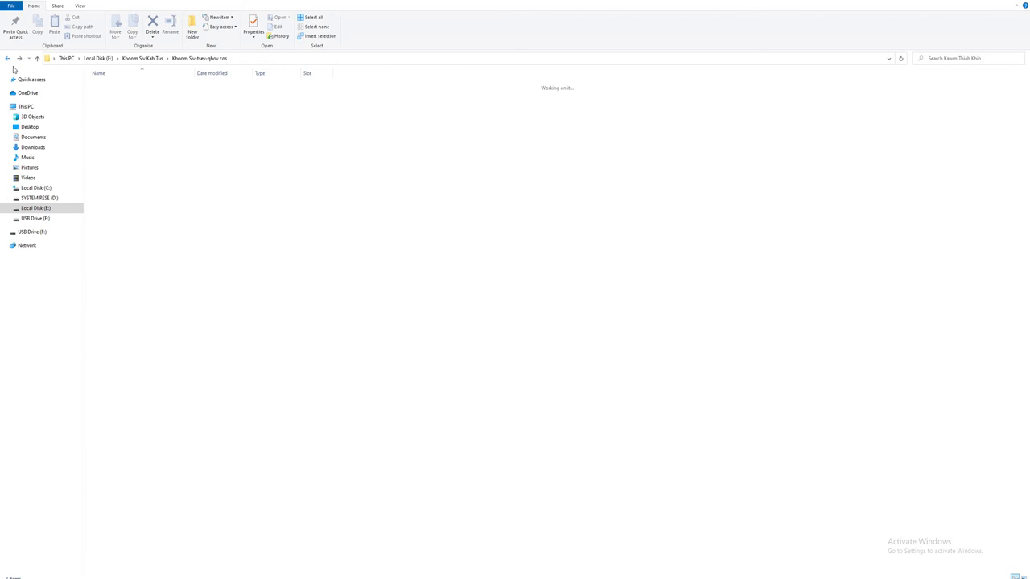
{"action": "double_click", "coordinate": [139, 155]}
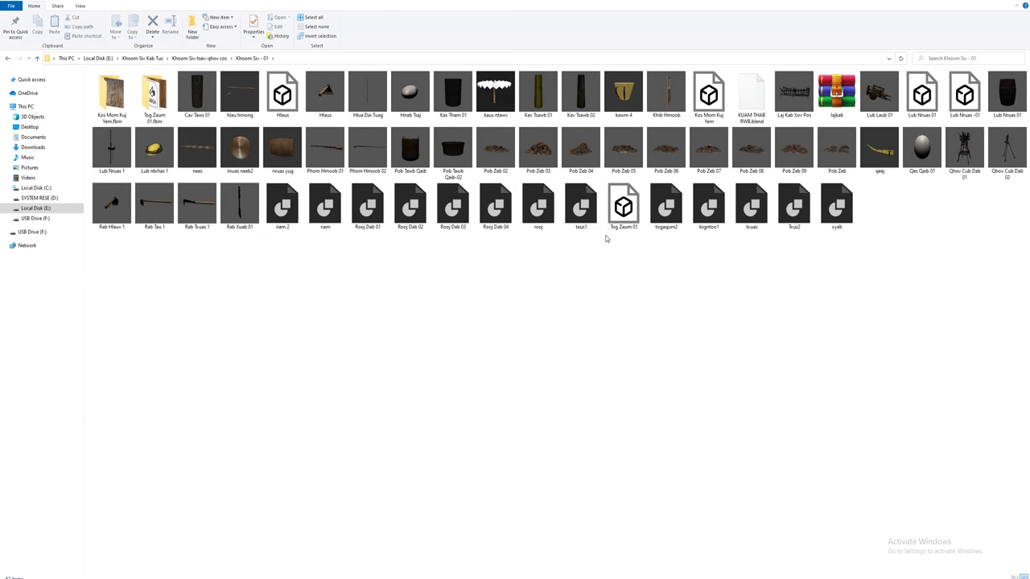
{"action": "left_click", "coordinate": [7, 59]}
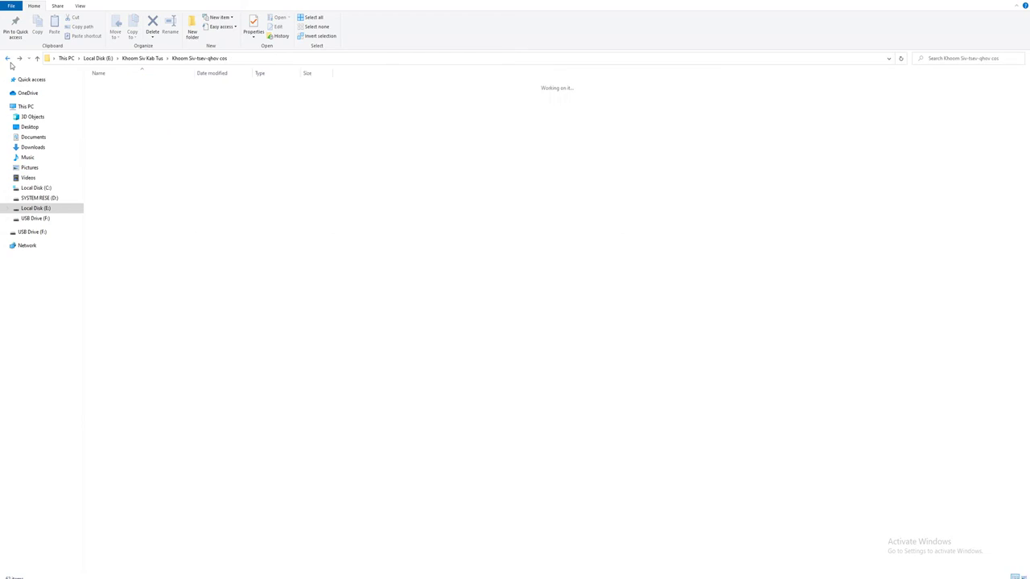
{"action": "left_click", "coordinate": [7, 58]}
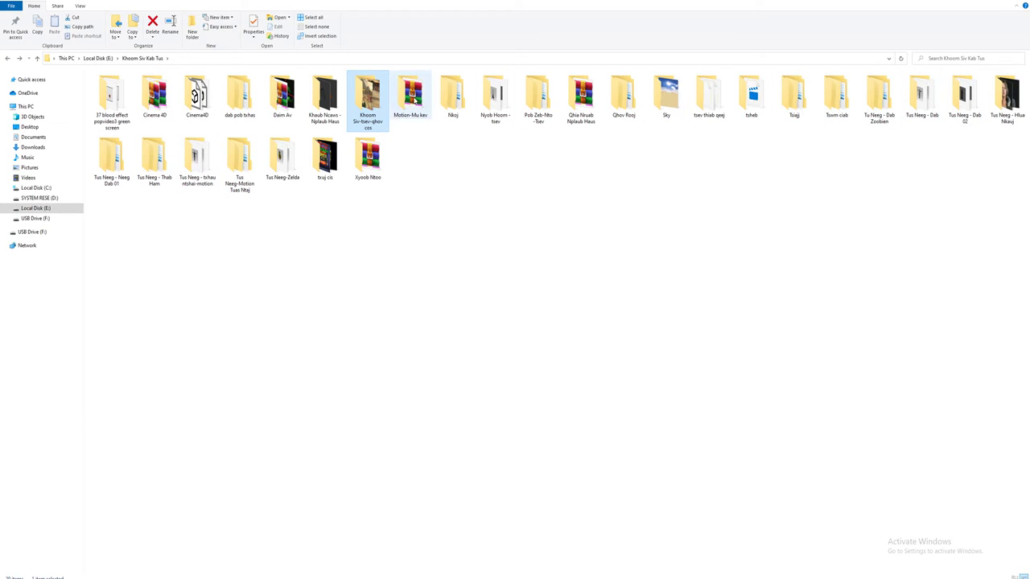
- Open Kos Mom-thev - xauv and drag qhovcub2 into the iClone viewport
{"action": "double_click", "coordinate": [367, 100]}
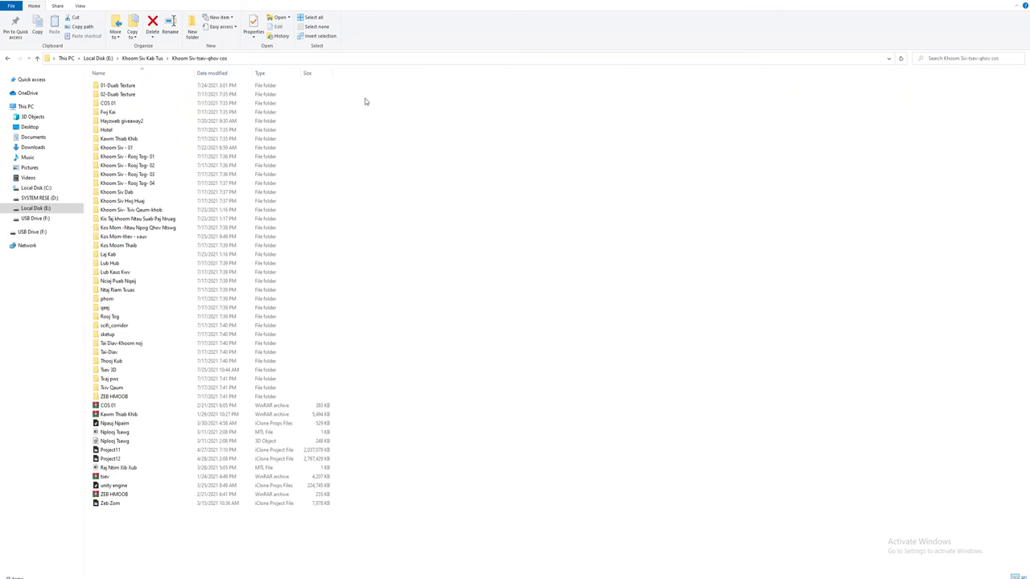
{"action": "double_click", "coordinate": [129, 236]}
{"action": "left_click_drag", "start_coordinate": [410, 157], "coordinate": [288, 573]}
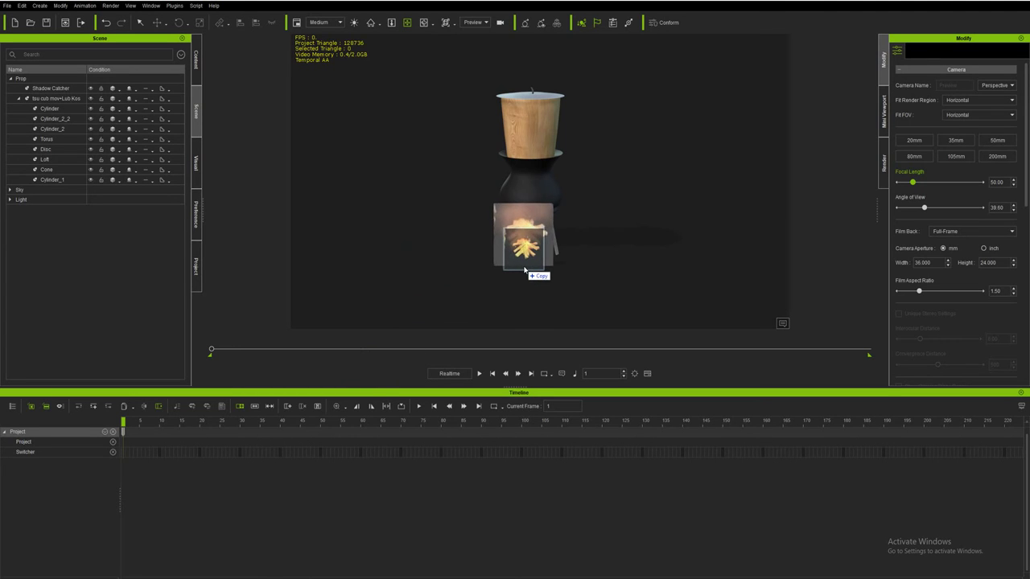
{"action": "mouse_move", "coordinate": [288, 573]}
{"action": "left_mouse_down"}
{"action": "mouse_move", "coordinate": [528, 270]}
{"action": "mouse_move", "coordinate": [528, 249]}
{"action": "mouse_move", "coordinate": [554, 253]}
{"action": "left_mouse_up"}
{"action": "scroll", "coordinate": [550, 249], "scroll_direction": "down", "scroll_amount": 2}
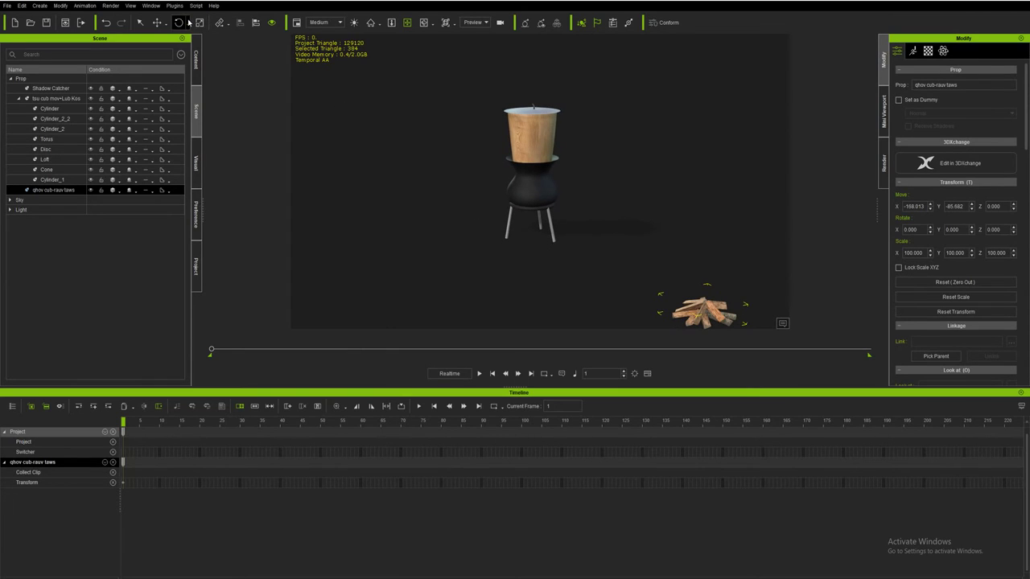
- Select the tsu cub mov+ pot-stool and slide it onto the firewood along X and Y
{"action": "left_click", "coordinate": [56, 99]}
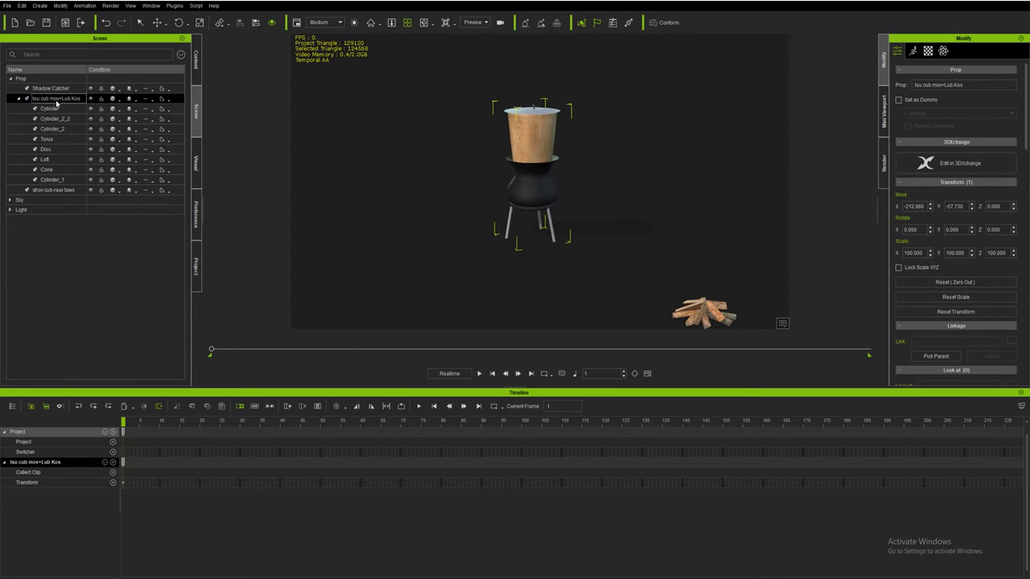
{"action": "left_click", "coordinate": [163, 25]}
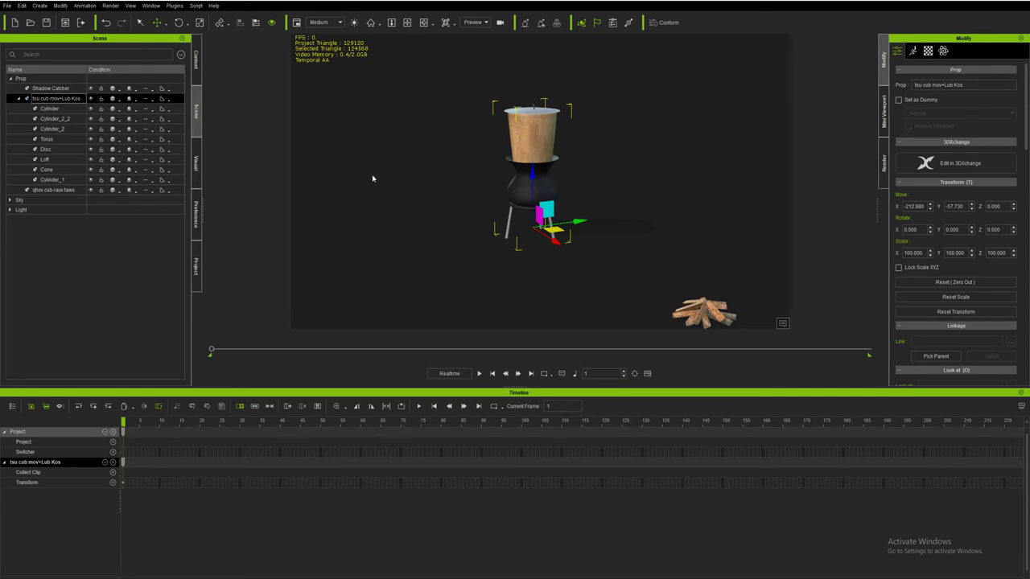
{"action": "left_click_drag", "start_coordinate": [568, 252], "coordinate": [576, 159]}
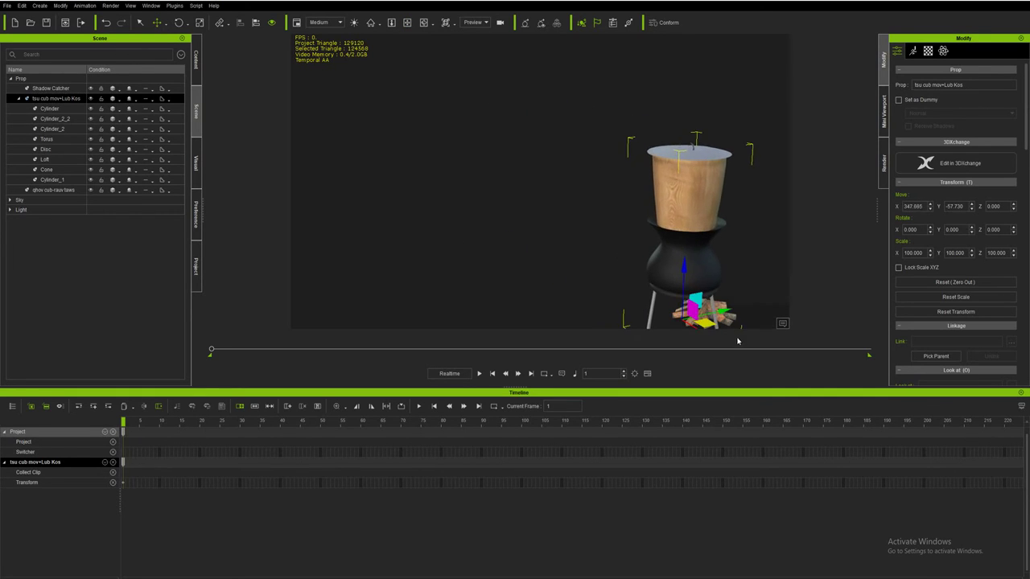
{"action": "left_click", "coordinate": [408, 25]}
{"action": "left_click_drag", "start_coordinate": [580, 238], "coordinate": [427, 119]}
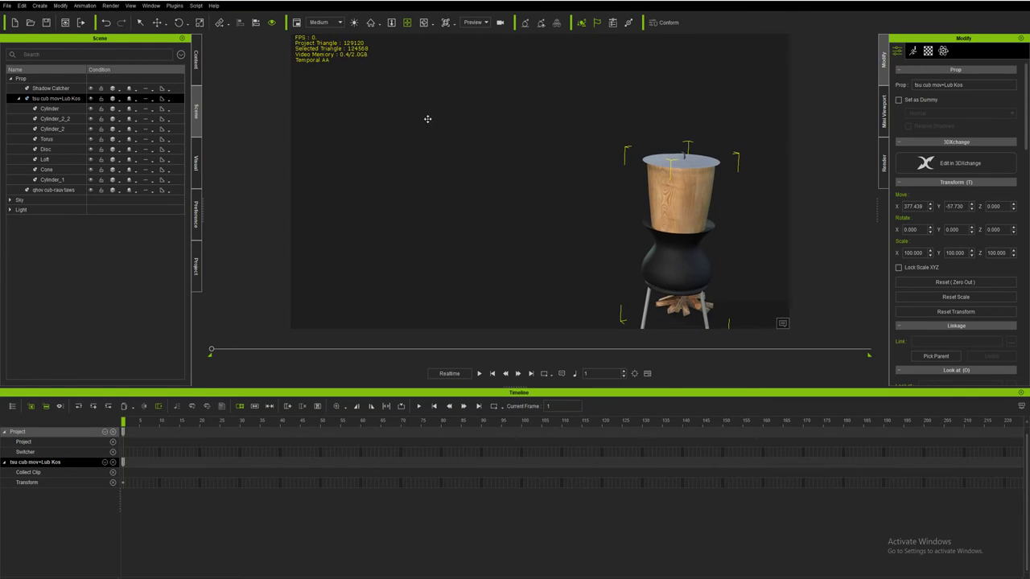
{"action": "mouse_move", "coordinate": [384, 38]}
{"action": "left_mouse_down"}
{"action": "mouse_move", "coordinate": [373, 156]}
{"action": "mouse_move", "coordinate": [534, 258]}
{"action": "mouse_move", "coordinate": [402, 260]}
{"action": "mouse_move", "coordinate": [522, 252]}
{"action": "mouse_move", "coordinate": [442, 284]}
{"action": "mouse_move", "coordinate": [454, 263]}
{"action": "left_mouse_up"}
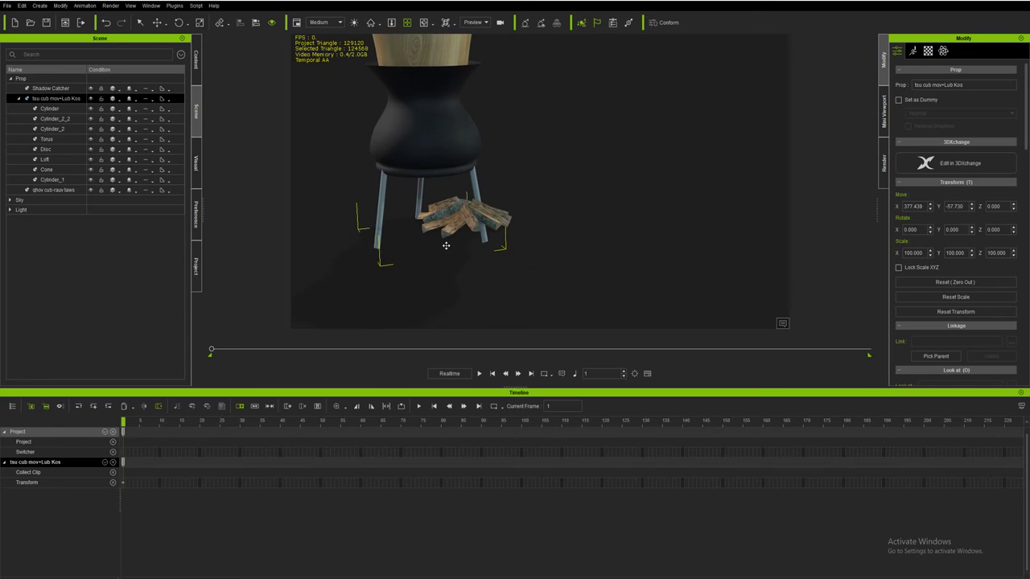
{"action": "left_click", "coordinate": [158, 22]}
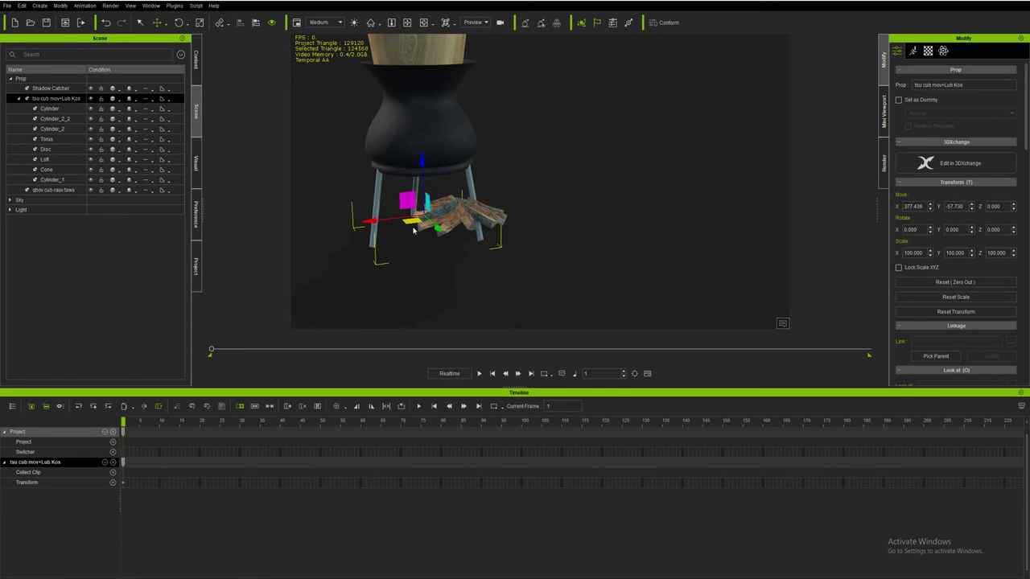
{"action": "left_click_drag", "start_coordinate": [369, 221], "coordinate": [400, 226]}
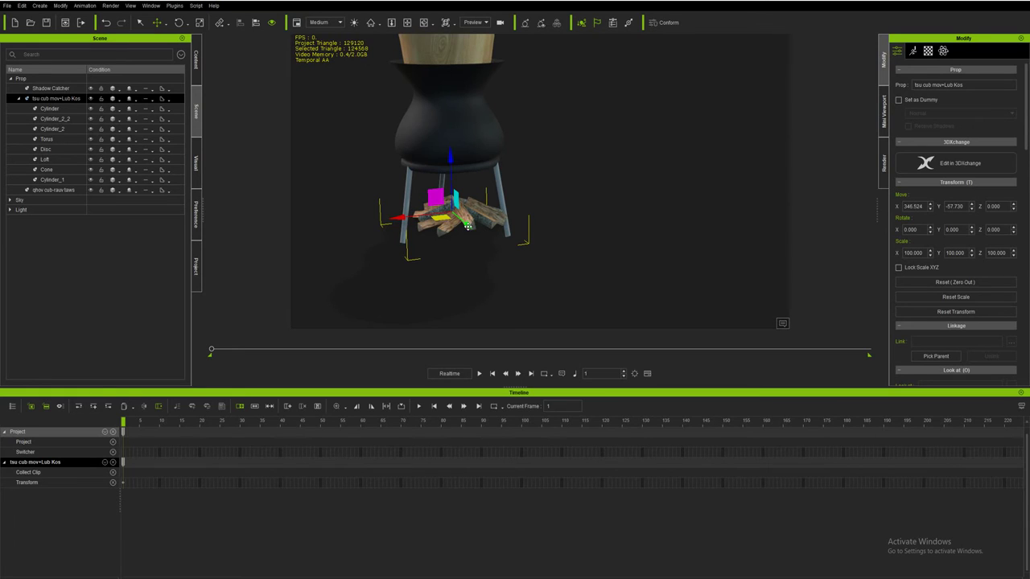
{"action": "left_click_drag", "start_coordinate": [466, 226], "coordinate": [471, 230]}
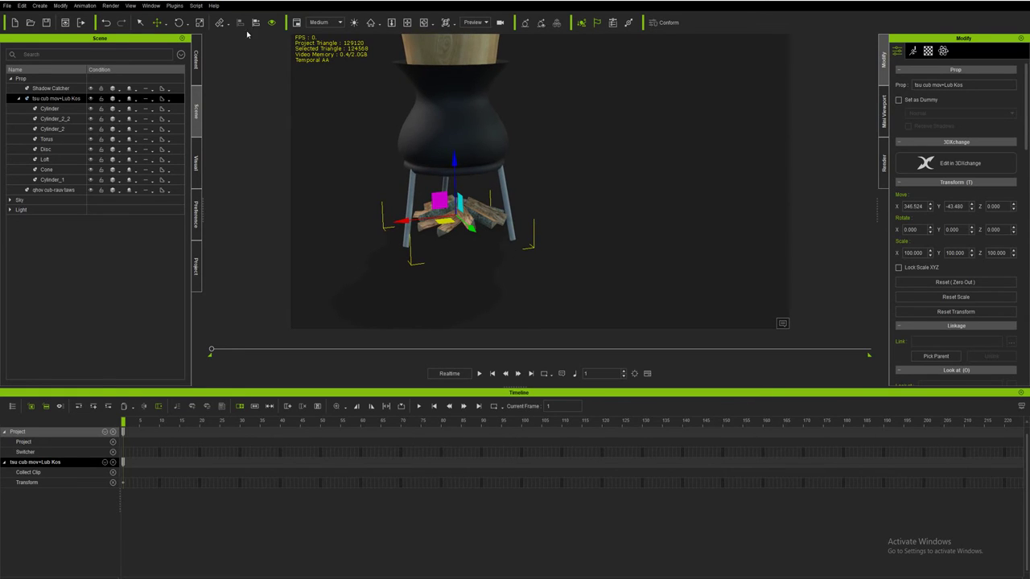
- Align the pot with the fire along Y, checking the position from orbited views
{"action": "left_click", "coordinate": [182, 24]}
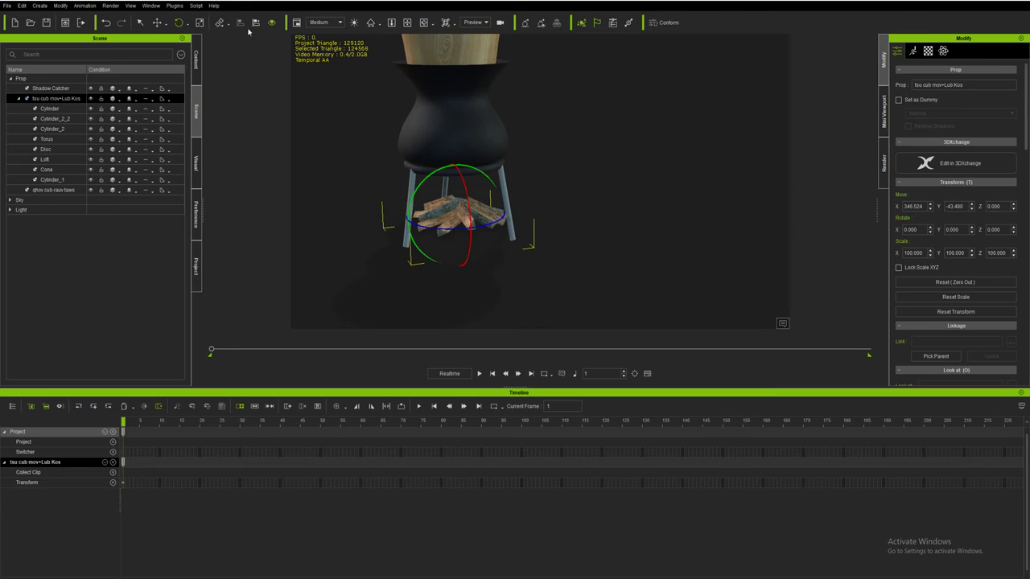
{"action": "left_click", "coordinate": [407, 23]}
{"action": "left_click_drag", "start_coordinate": [418, 153], "coordinate": [274, 146]}
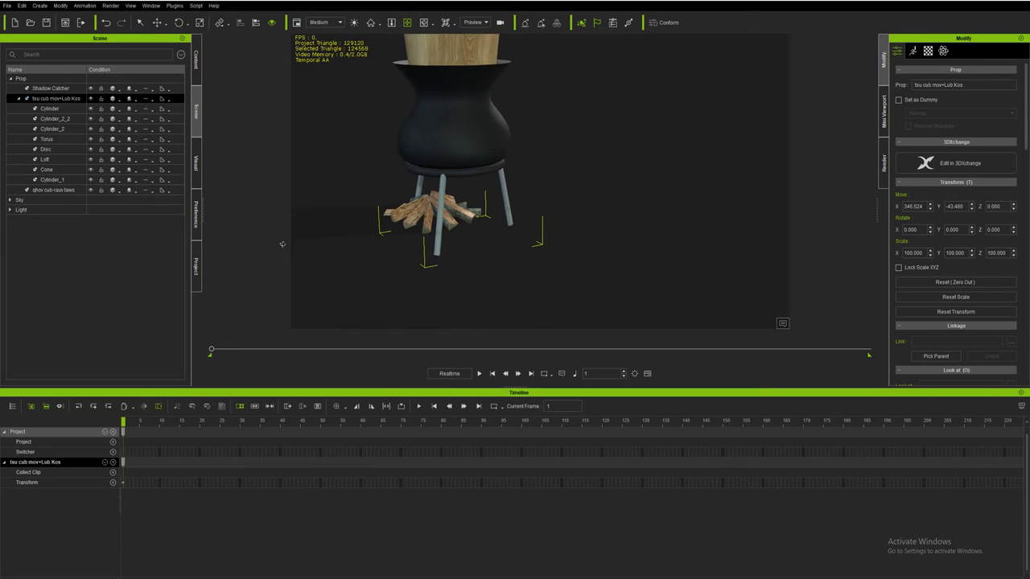
{"action": "key", "text": "w"}
{"action": "left_click_drag", "start_coordinate": [402, 245], "coordinate": [382, 239]}
{"action": "left_click", "coordinate": [407, 22]}
{"action": "left_click_drag", "start_coordinate": [685, 271], "coordinate": [448, 228]}
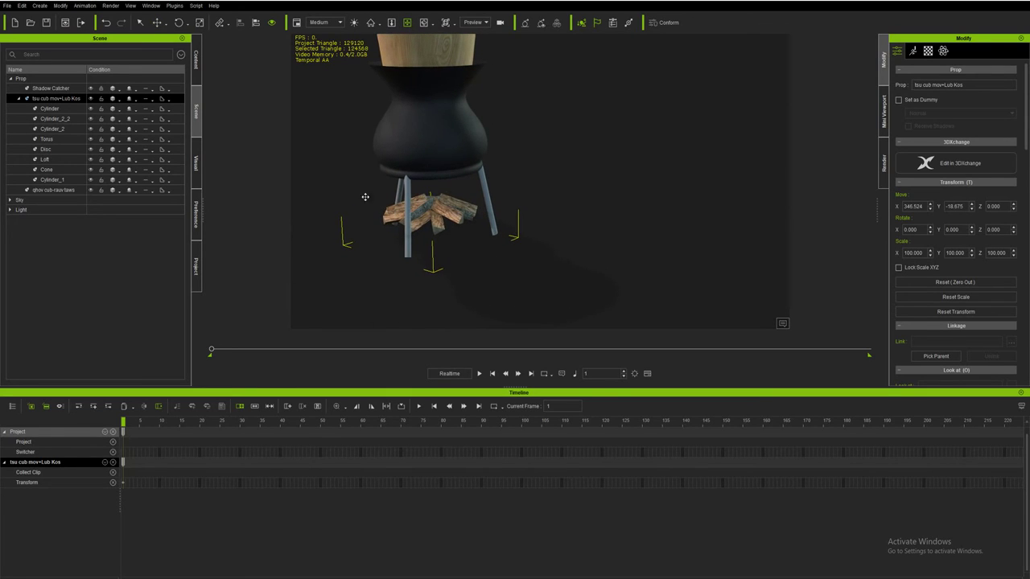
{"action": "left_click", "coordinate": [160, 23]}
{"action": "mouse_move", "coordinate": [466, 228]}
{"action": "left_mouse_down"}
{"action": "mouse_move", "coordinate": [314, 169]}
{"action": "mouse_move", "coordinate": [551, 253]}
{"action": "mouse_move", "coordinate": [371, 254]}
{"action": "mouse_move", "coordinate": [318, 242]}
{"action": "left_mouse_up"}
{"action": "left_click", "coordinate": [407, 23]}
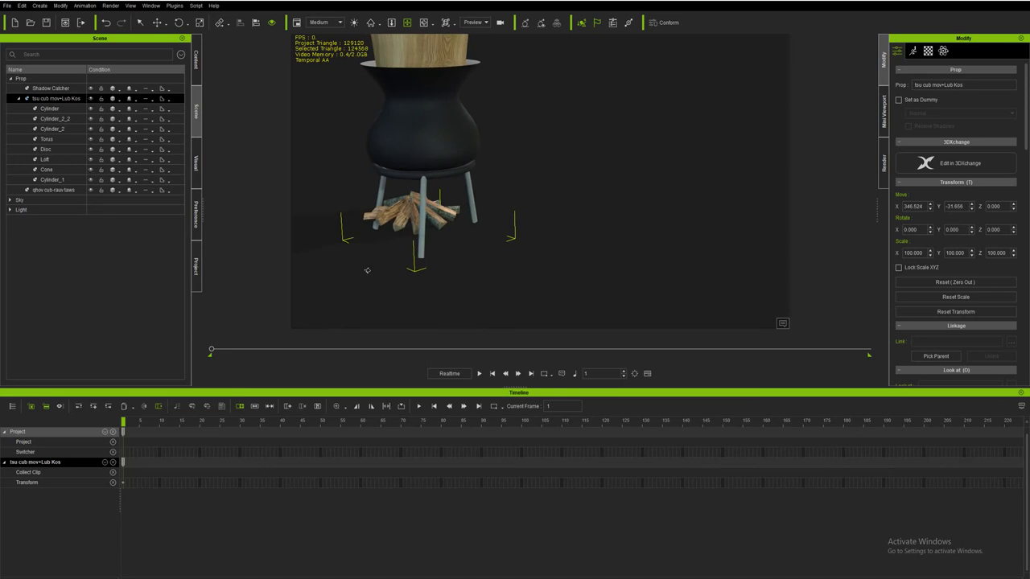
- Fine-tune the prop's X and Y position, viewing it from above
{"action": "left_click", "coordinate": [156, 22]}
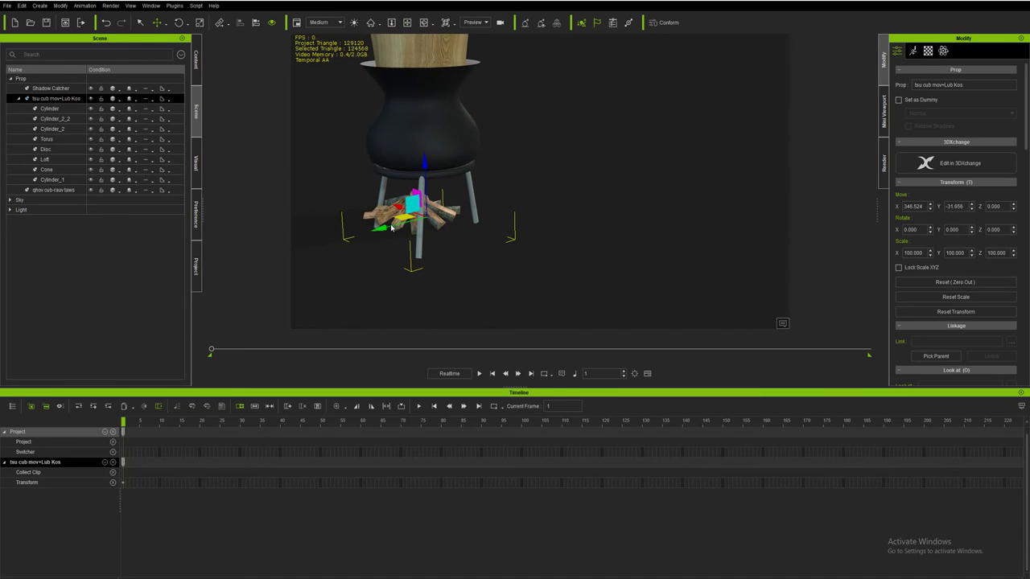
{"action": "left_click_drag", "start_coordinate": [400, 208], "coordinate": [387, 204]}
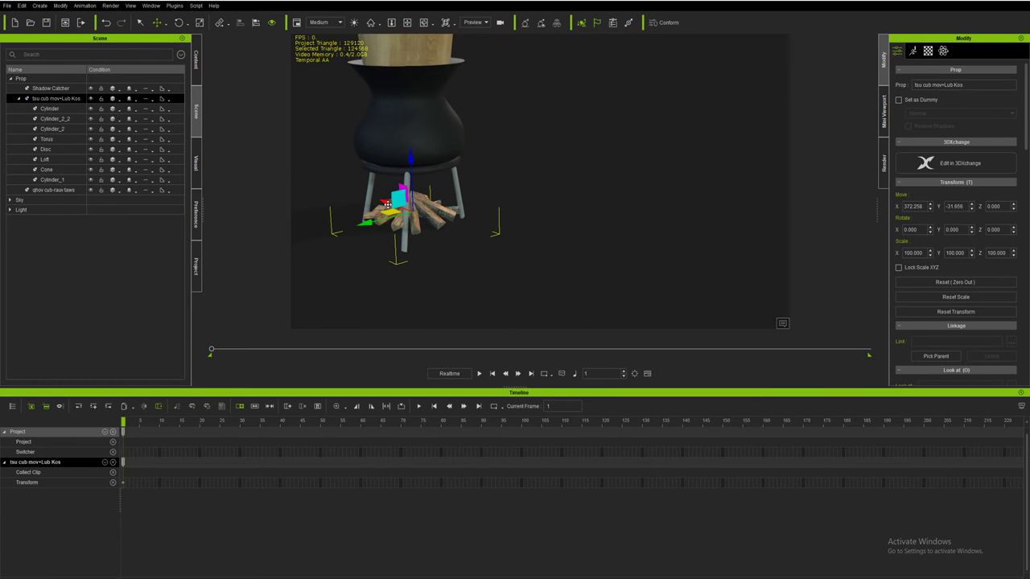
{"action": "left_click", "coordinate": [408, 22]}
{"action": "right_click_drag", "start_coordinate": [506, 231], "coordinate": [309, 259]}
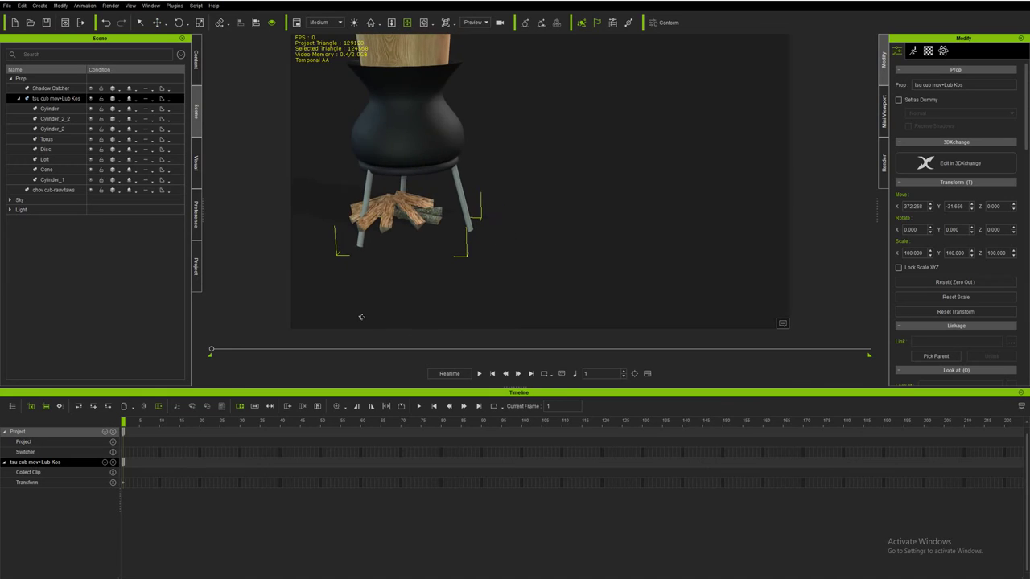
{"action": "left_click", "coordinate": [157, 22]}
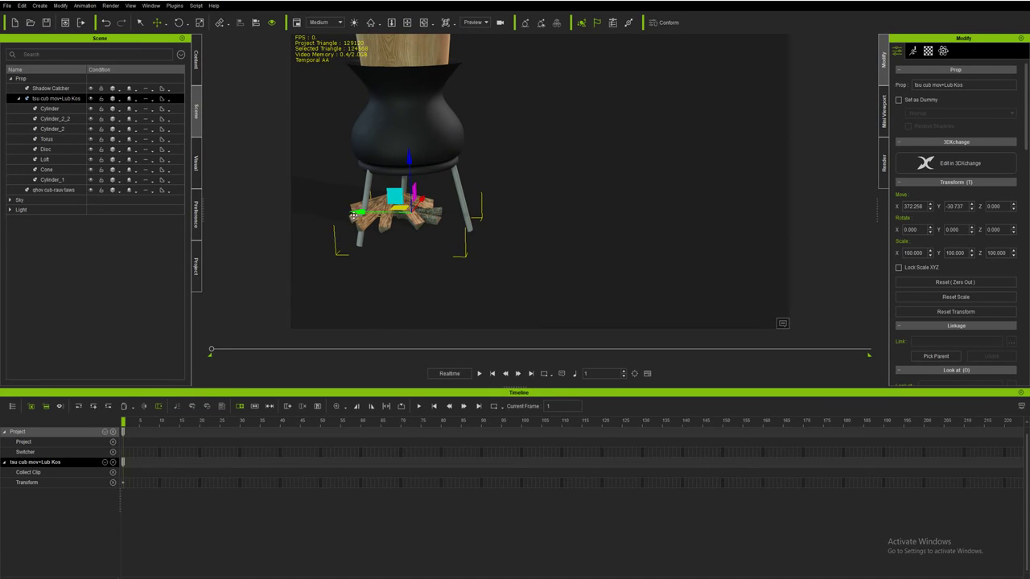
{"action": "left_click_drag", "start_coordinate": [352, 215], "coordinate": [339, 225]}
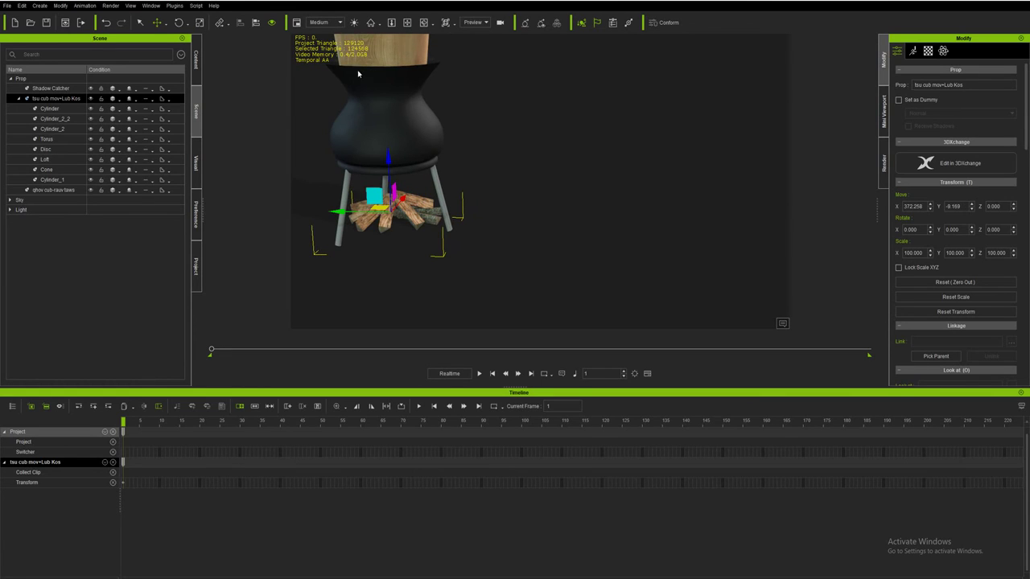
{"action": "left_click", "coordinate": [410, 27]}
{"action": "right_click_drag", "start_coordinate": [379, 161], "coordinate": [254, 294]}
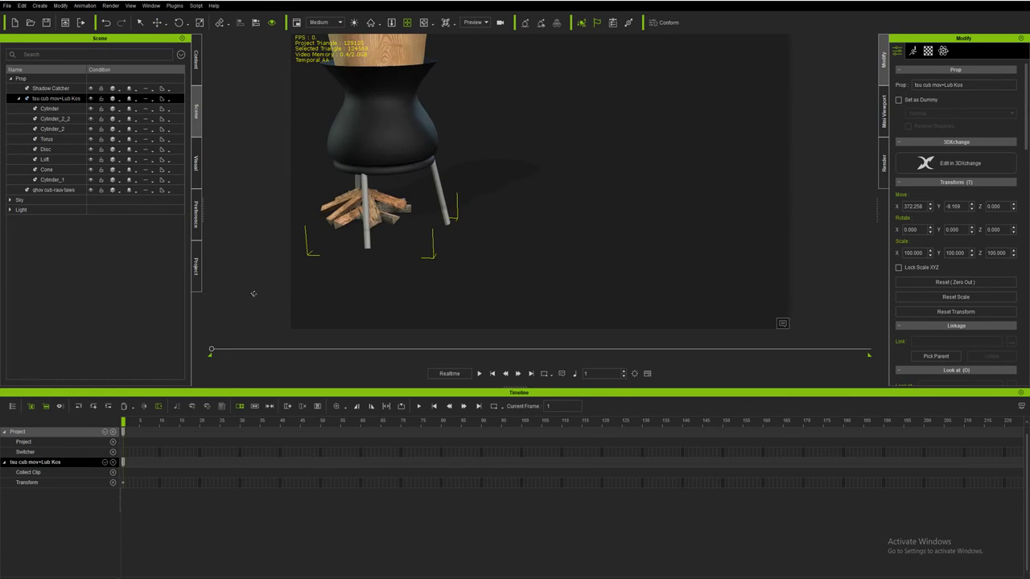
{"action": "left_click_drag", "start_coordinate": [386, 330], "coordinate": [206, 78]}
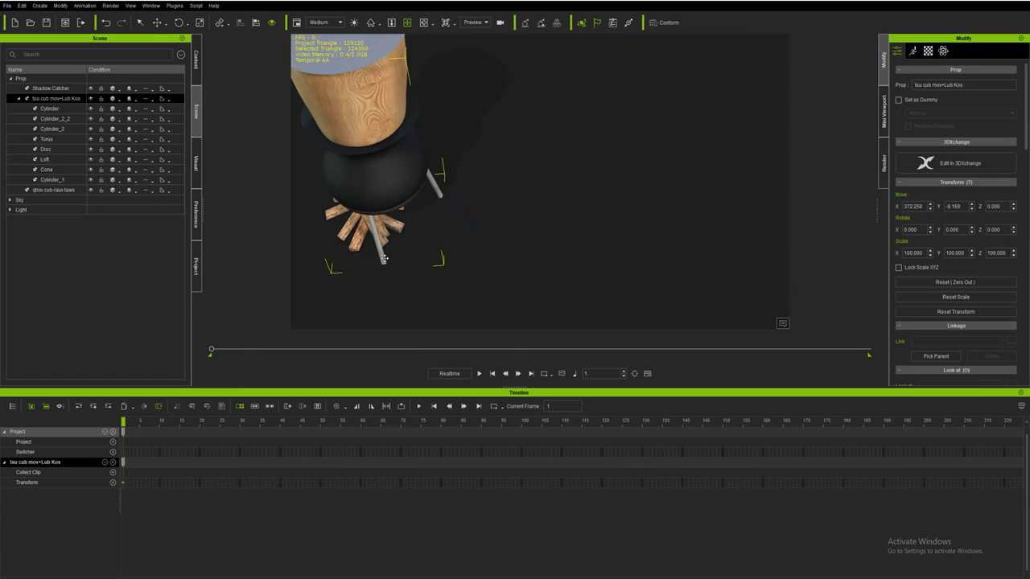
- Rotate the prop to Z 33.605 and place it at about X 349.5, Y -24.3
{"action": "left_click", "coordinate": [180, 22]}
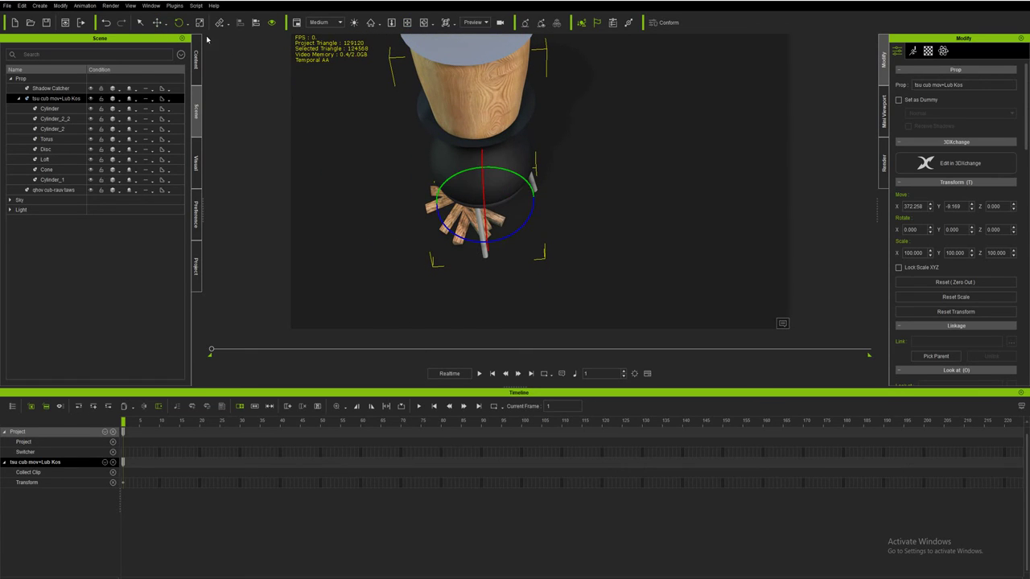
{"action": "left_click_drag", "start_coordinate": [456, 235], "coordinate": [473, 235]}
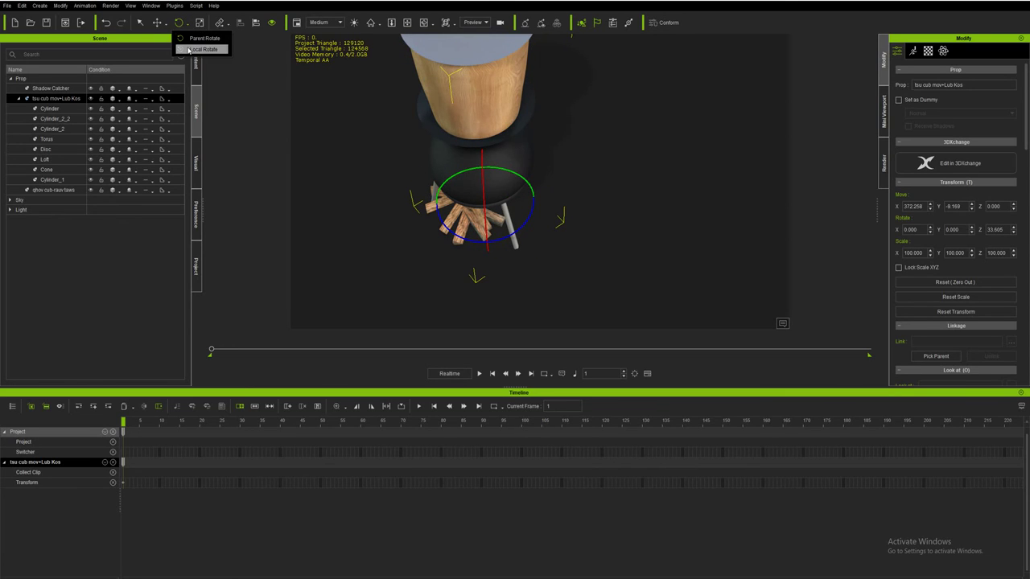
{"action": "left_click", "coordinate": [156, 22]}
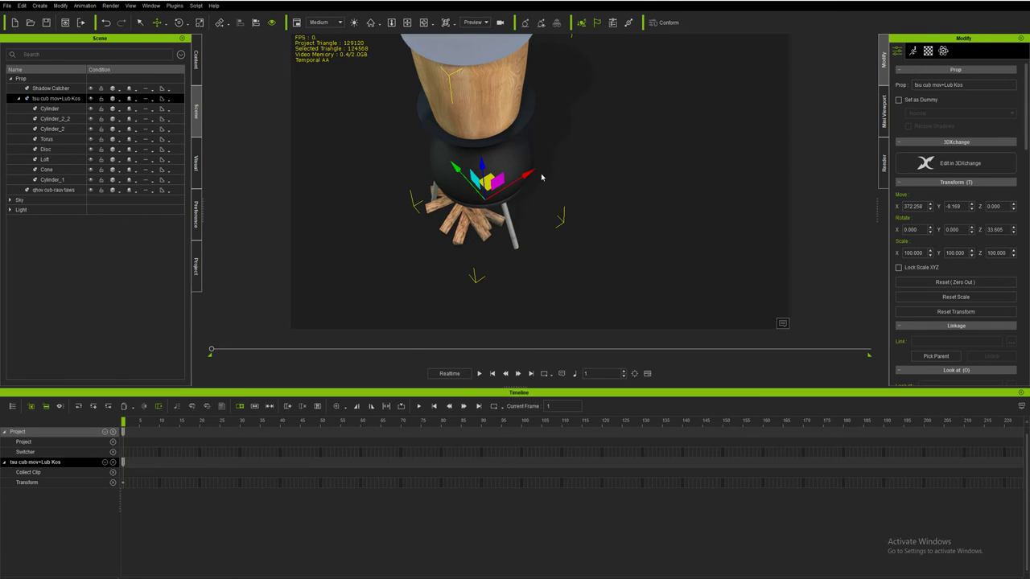
{"action": "left_click_drag", "start_coordinate": [527, 172], "coordinate": [510, 185]}
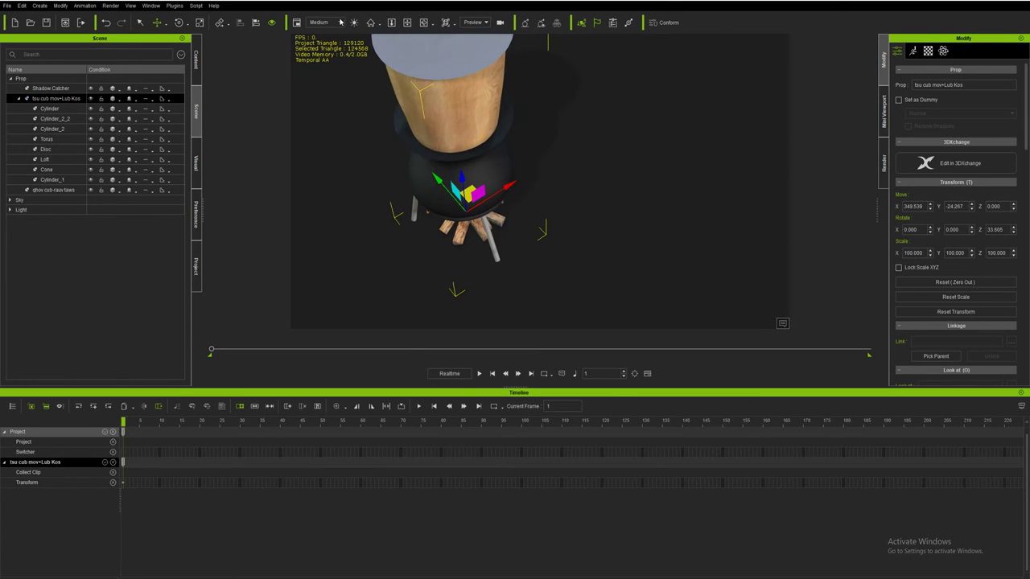
{"action": "left_click", "coordinate": [407, 22]}
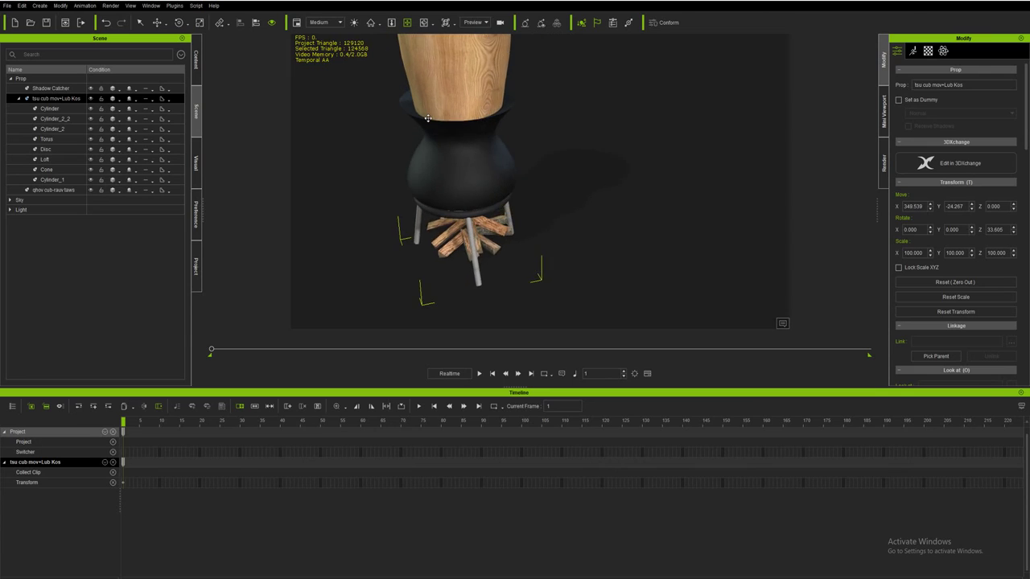
{"action": "right_click_drag", "start_coordinate": [347, 318], "coordinate": [418, 180]}
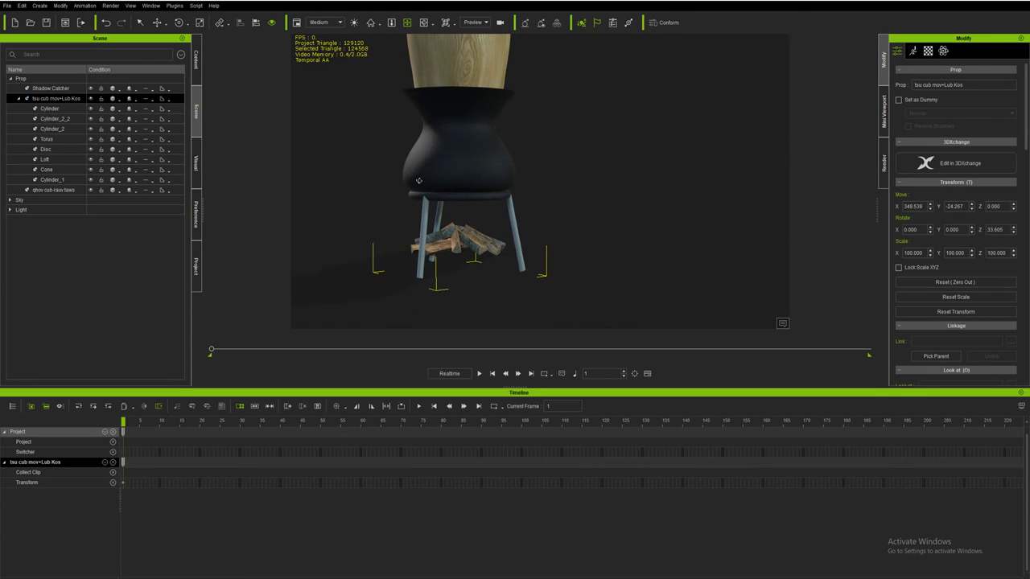
{"action": "left_click", "coordinate": [196, 64]}
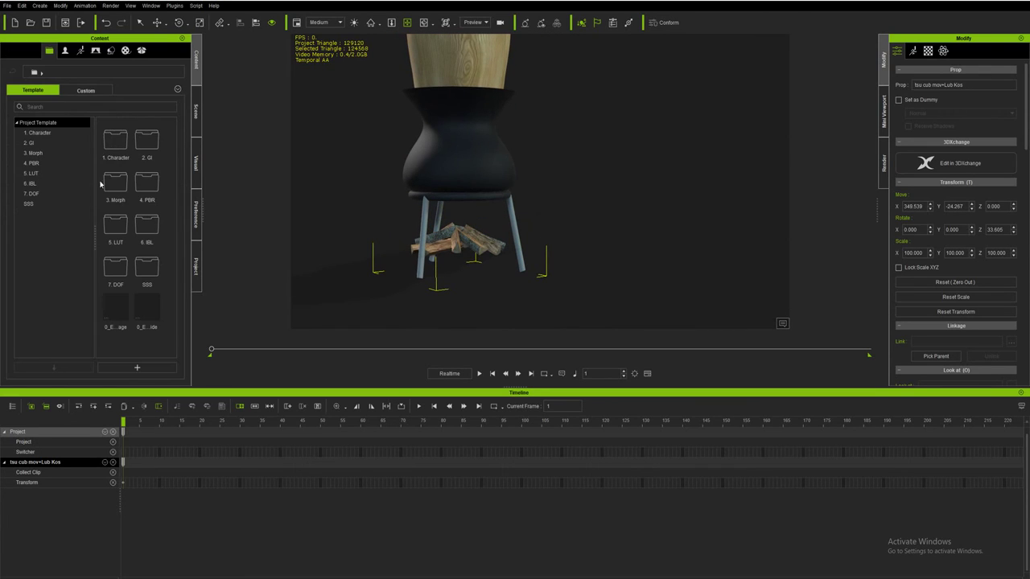
- Open Set > Custom > Particle > Hwj Huaj to show Torch Fire, Power Fury and Smoke
{"action": "left_click", "coordinate": [83, 91]}
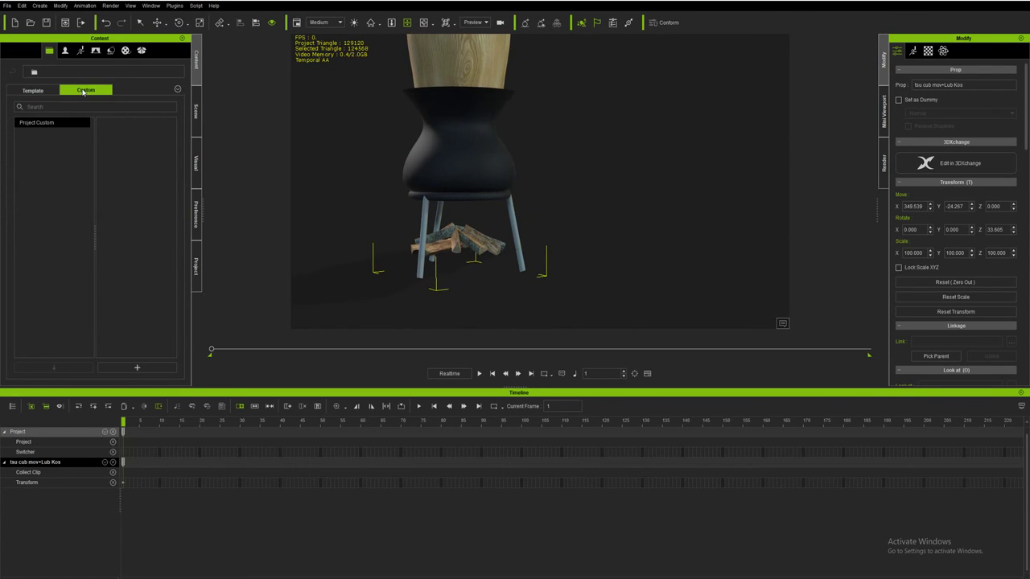
{"action": "left_click", "coordinate": [110, 50]}
{"action": "left_click", "coordinate": [20, 164]}
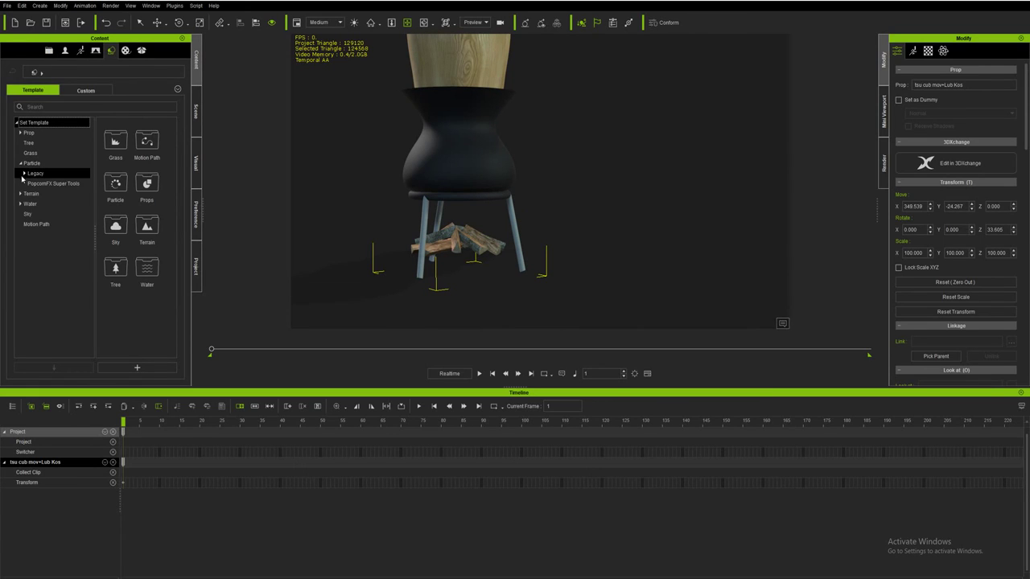
{"action": "left_click", "coordinate": [25, 173]}
{"action": "left_click", "coordinate": [25, 173]}
{"action": "left_click", "coordinate": [85, 90]}
{"action": "left_click", "coordinate": [21, 163]}
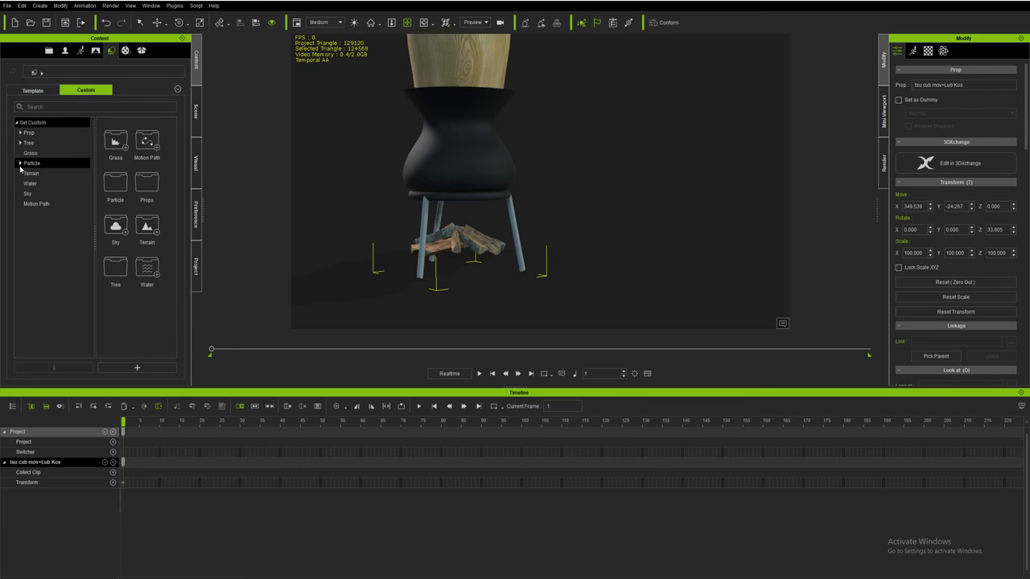
{"action": "left_click", "coordinate": [32, 174]}
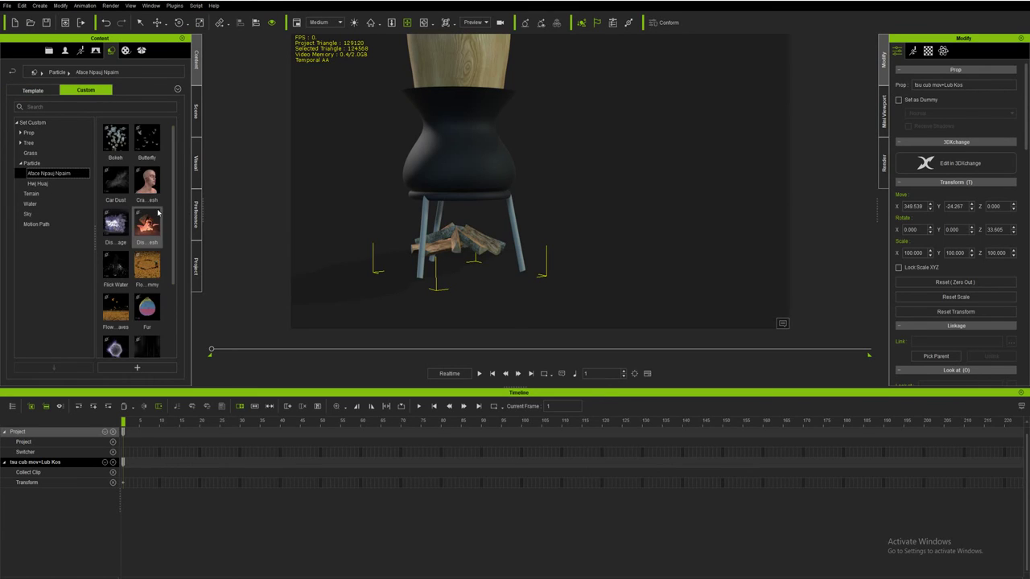
{"action": "scroll", "coordinate": [159, 208], "scroll_direction": "down", "scroll_amount": 3}
{"action": "scroll", "coordinate": [159, 207], "scroll_direction": "up", "scroll_amount": 3}
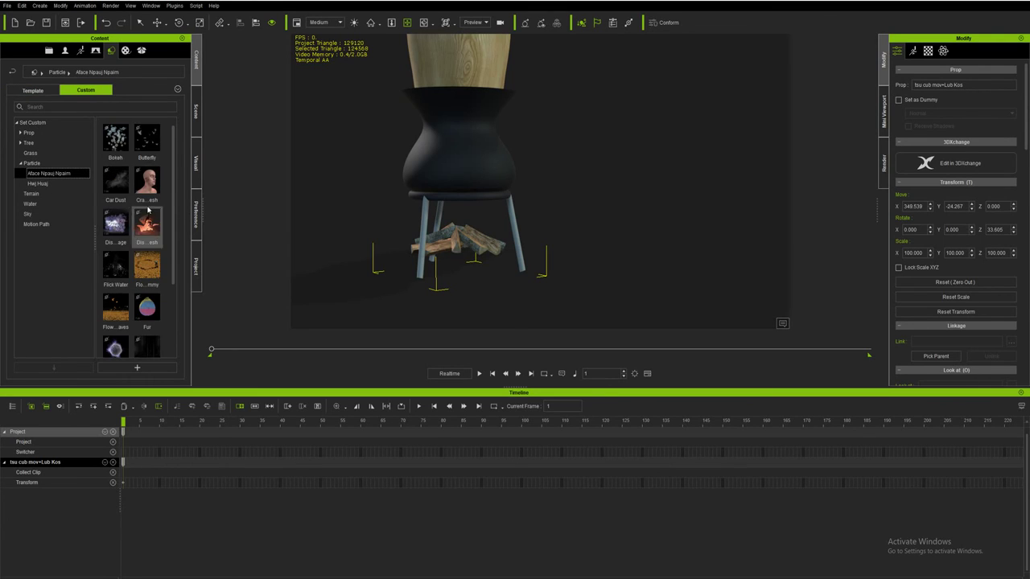
{"action": "left_click", "coordinate": [44, 184]}
{"action": "scroll", "coordinate": [139, 218], "scroll_direction": "down", "scroll_amount": 5}
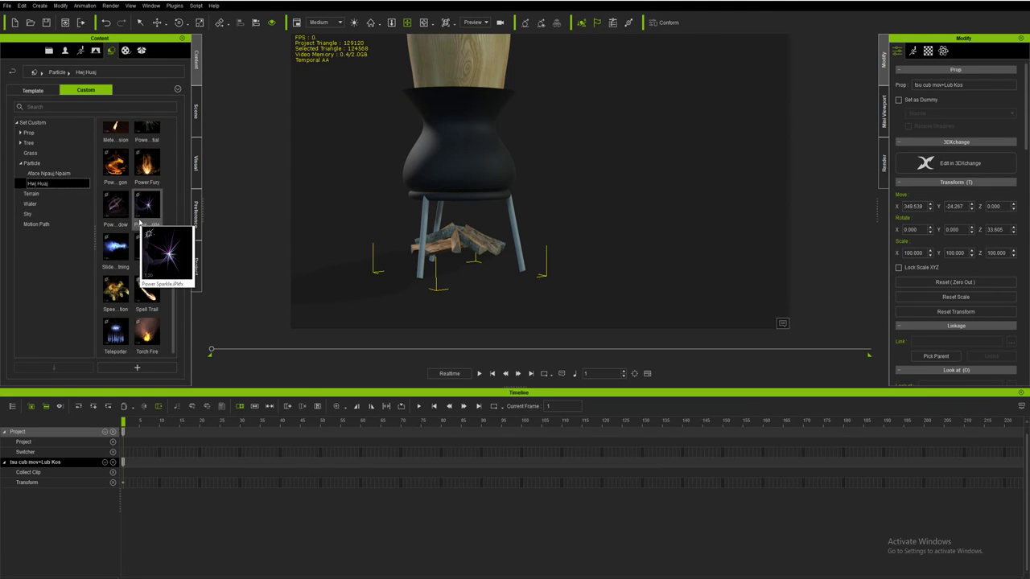
- Drop the Torch Fire effect under the pot and play the animation to preview the flames
{"action": "mouse_move", "coordinate": [147, 334]}
{"action": "left_click_drag", "start_coordinate": [147, 337], "coordinate": [465, 259]}
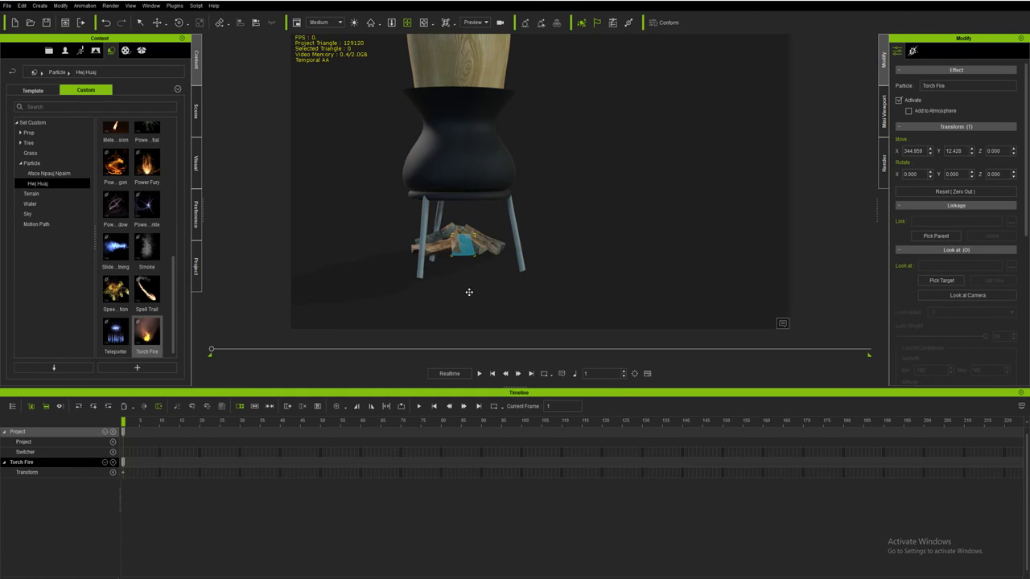
{"action": "key", "text": "space"}
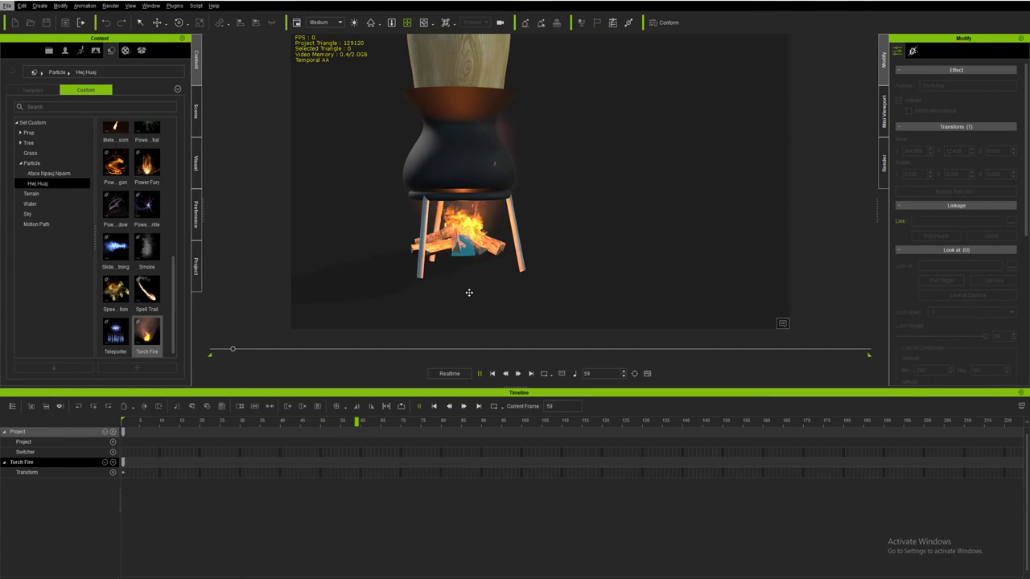
{"action": "scroll", "coordinate": [477, 283], "scroll_direction": "down", "scroll_amount": 3}
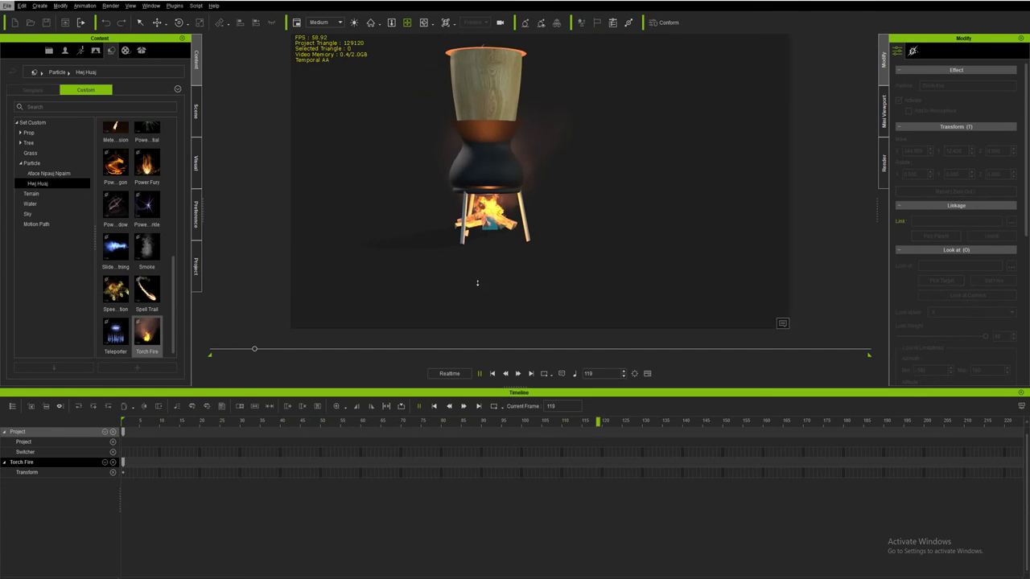
{"action": "mouse_move", "coordinate": [477, 282]}
{"action": "right_mouse_down"}
{"action": "mouse_move", "coordinate": [559, 234]}
{"action": "mouse_move", "coordinate": [455, 265]}
{"action": "mouse_move", "coordinate": [587, 218]}
{"action": "mouse_move", "coordinate": [576, 262]}
{"action": "mouse_move", "coordinate": [458, 246]}
{"action": "mouse_move", "coordinate": [437, 262]}
{"action": "mouse_move", "coordinate": [386, 257]}
{"action": "mouse_move", "coordinate": [517, 255]}
{"action": "mouse_move", "coordinate": [404, 255]}
{"action": "mouse_move", "coordinate": [521, 292]}
{"action": "right_mouse_up"}
{"action": "key", "text": "space"}
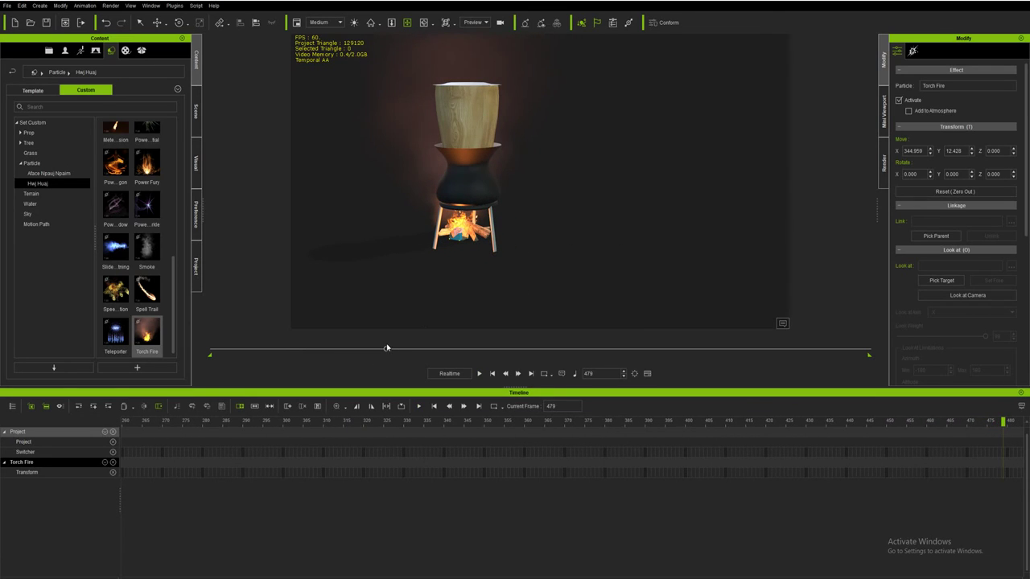
{"action": "left_click_drag", "start_coordinate": [388, 352], "coordinate": [316, 348]}
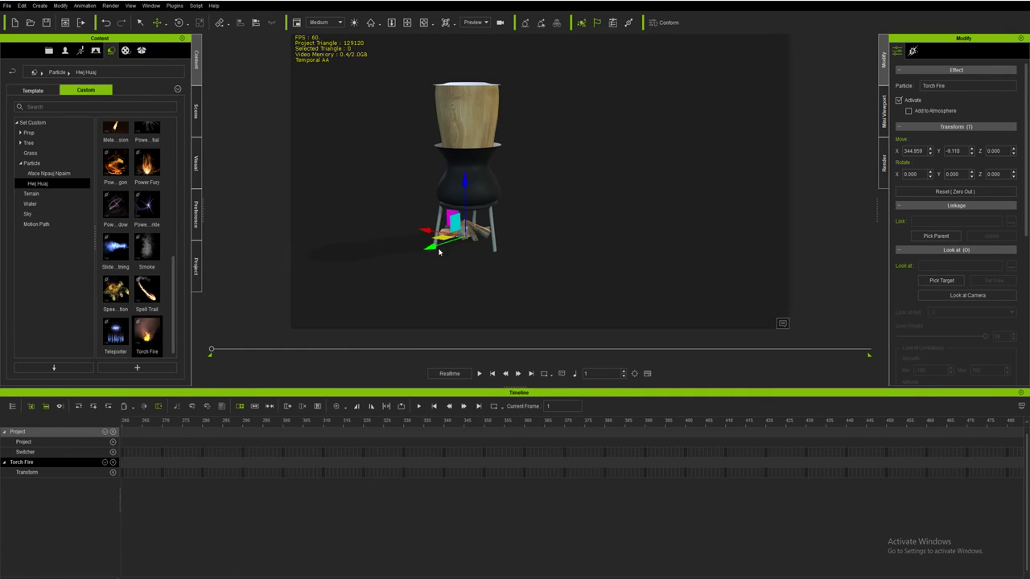
{"action": "key", "text": "space"}
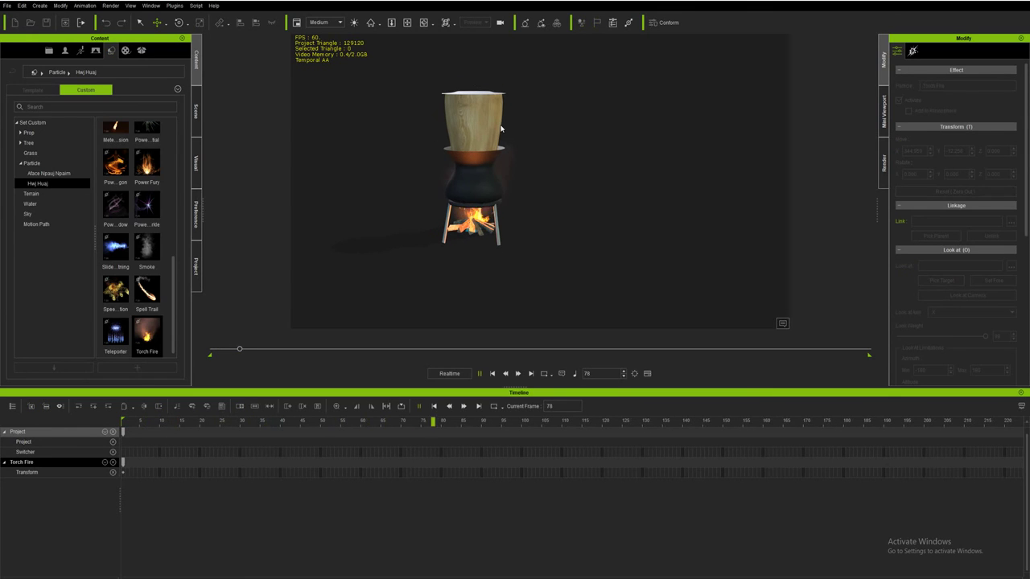
- Orbit in close on the pot and fire, then rewind the timeline to frame 50
{"action": "left_click", "coordinate": [406, 22]}
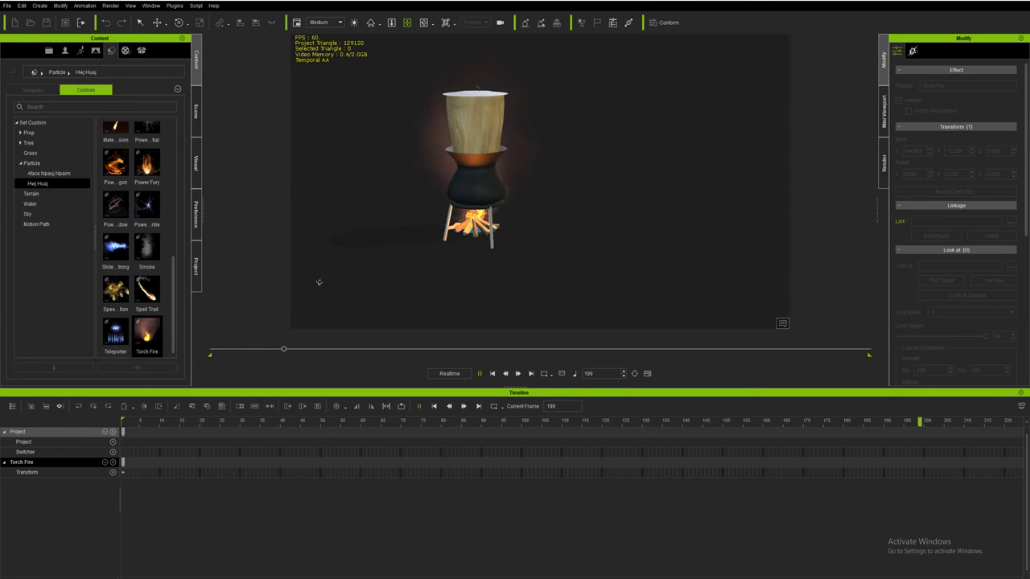
{"action": "mouse_move", "coordinate": [502, 287]}
{"action": "left_mouse_down"}
{"action": "mouse_move", "coordinate": [489, 227]}
{"action": "mouse_move", "coordinate": [495, 266]}
{"action": "left_mouse_up"}
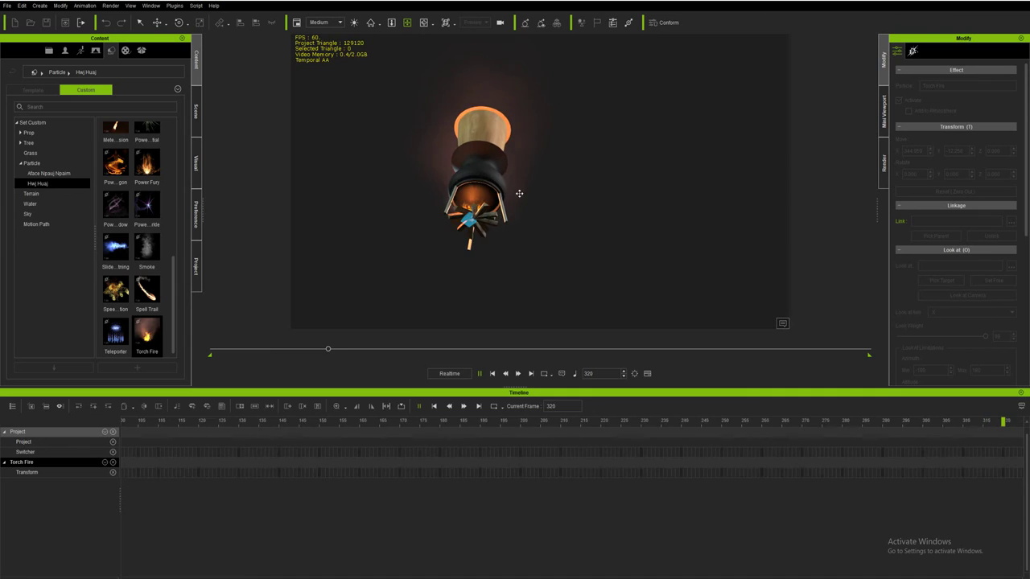
{"action": "mouse_move", "coordinate": [495, 266]}
{"action": "left_mouse_down"}
{"action": "mouse_move", "coordinate": [514, 315]}
{"action": "mouse_move", "coordinate": [457, 311]}
{"action": "mouse_move", "coordinate": [451, 351]}
{"action": "left_mouse_up"}
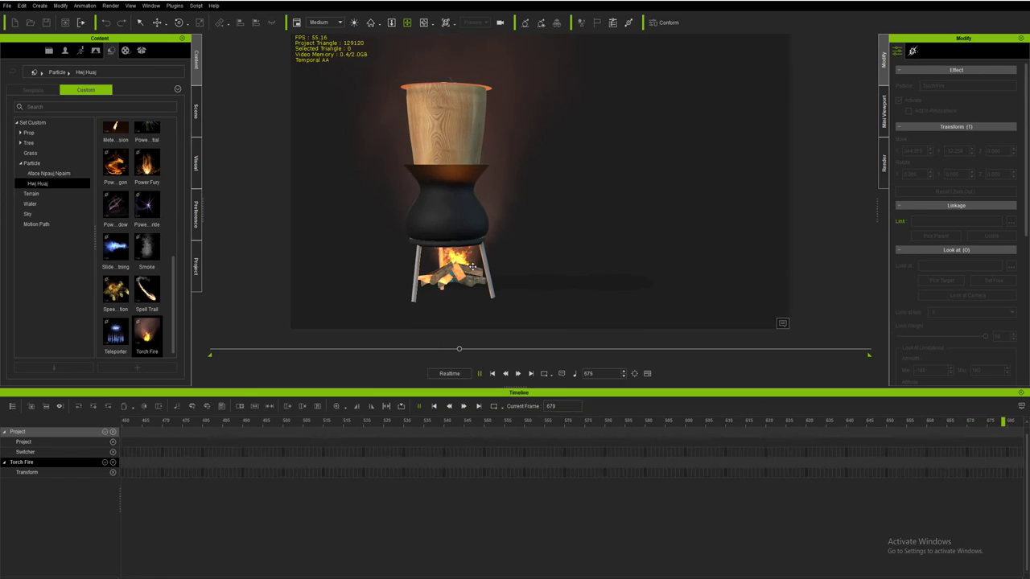
{"action": "key", "text": "space"}
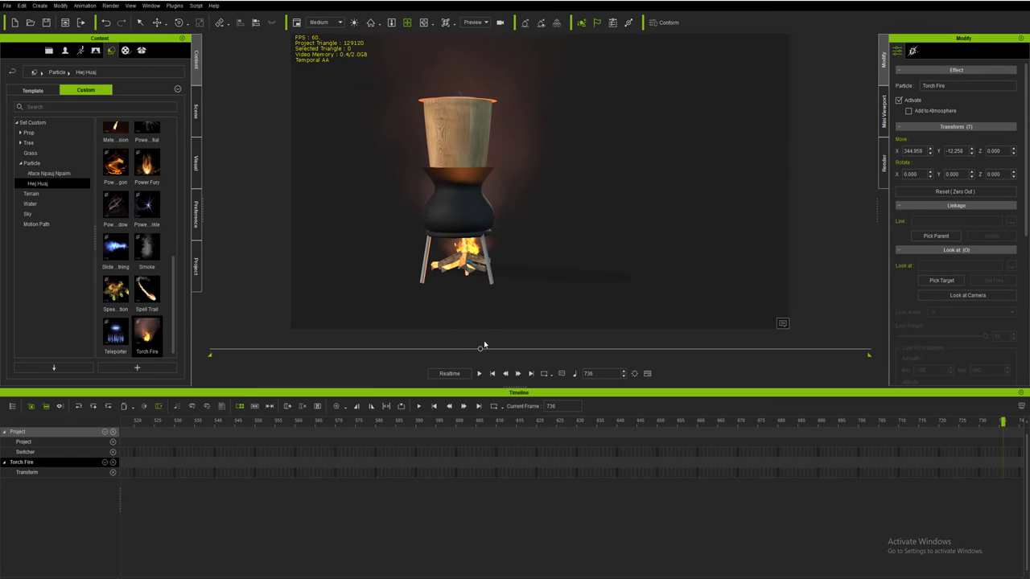
{"action": "left_click_drag", "start_coordinate": [480, 351], "coordinate": [229, 351]}
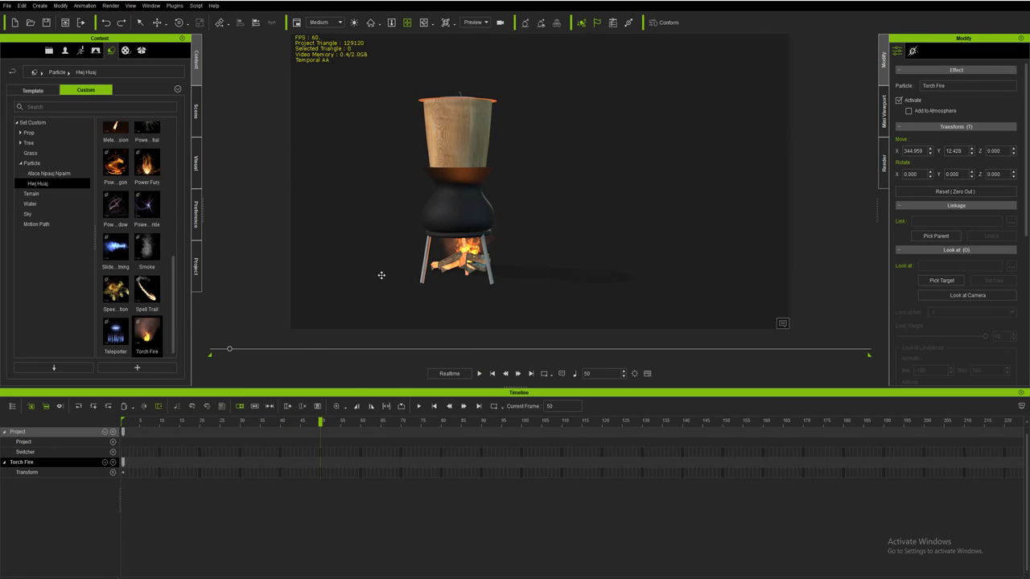
- Replace the Torch Fire with the Power Fury effect on the stove base and preview it
{"action": "key", "text": "Delete"}
{"action": "mouse_move", "coordinate": [147, 166]}
{"action": "left_mouse_down"}
{"action": "mouse_move", "coordinate": [418, 274]}
{"action": "mouse_move", "coordinate": [464, 278]}
{"action": "left_mouse_up"}
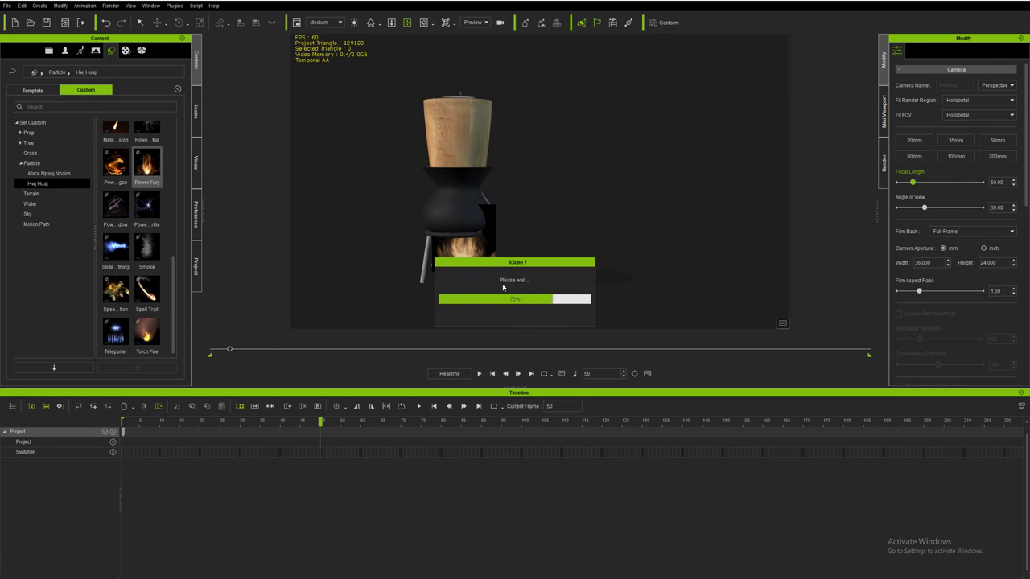
{"action": "key", "text": "space"}
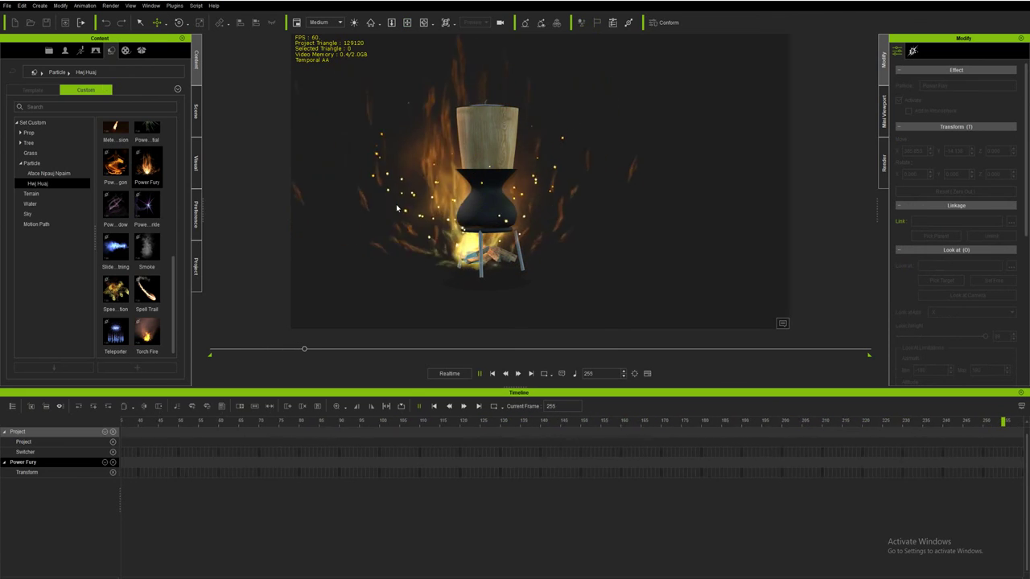
{"action": "key", "text": "space"}
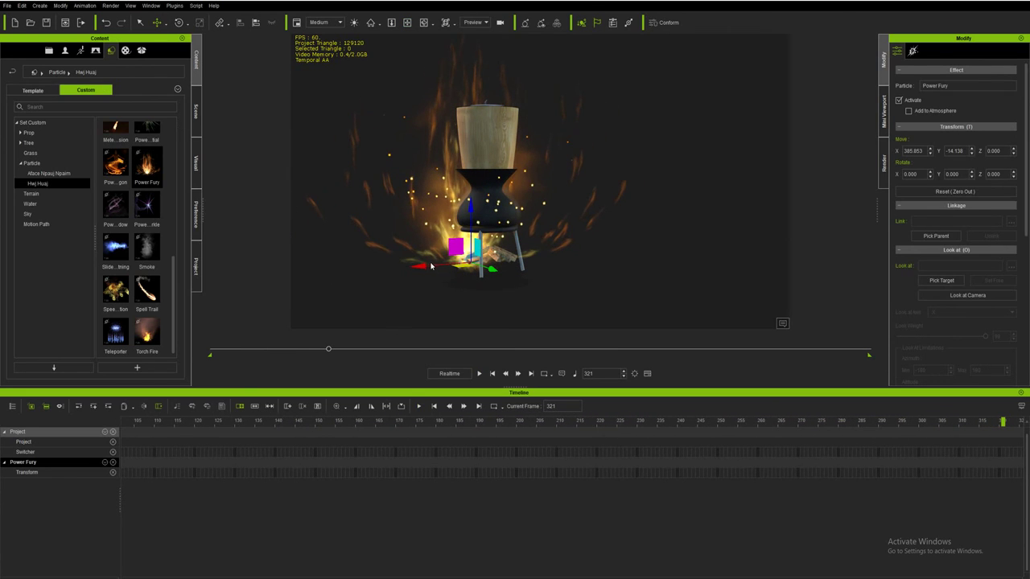
- Centre Power Fury under the pot at X 343.682, then replay from frame 1
{"action": "left_click_drag", "start_coordinate": [423, 266], "coordinate": [504, 271]}
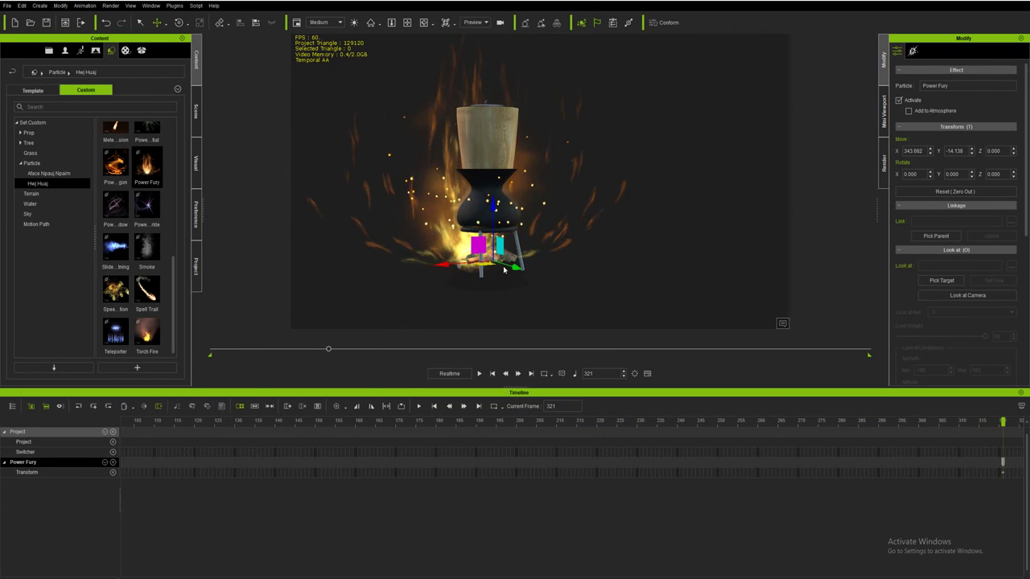
{"action": "left_click_drag", "start_coordinate": [1003, 463], "coordinate": [2, 440]}
{"action": "key", "text": "space"}
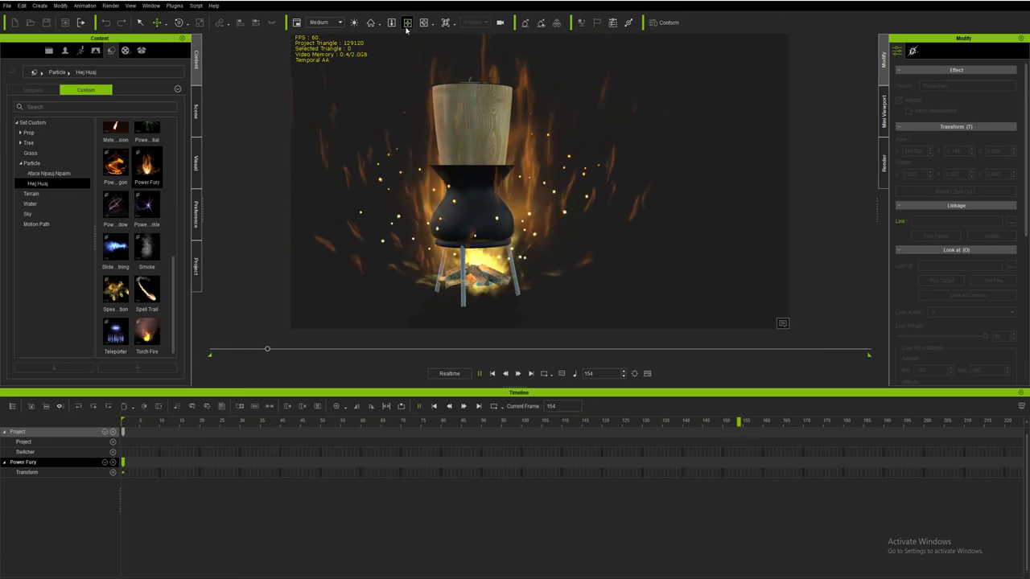
{"action": "mouse_move", "coordinate": [342, 225]}
{"action": "middle_mouse_down"}
{"action": "mouse_move", "coordinate": [588, 273]}
{"action": "mouse_move", "coordinate": [370, 301]}
{"action": "middle_mouse_up"}
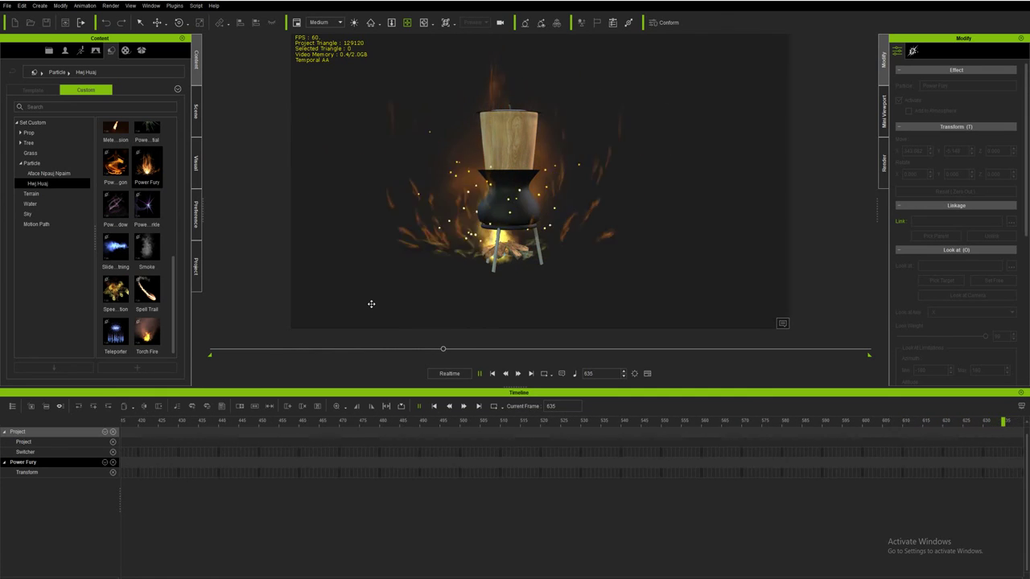
{"action": "key", "text": "space"}
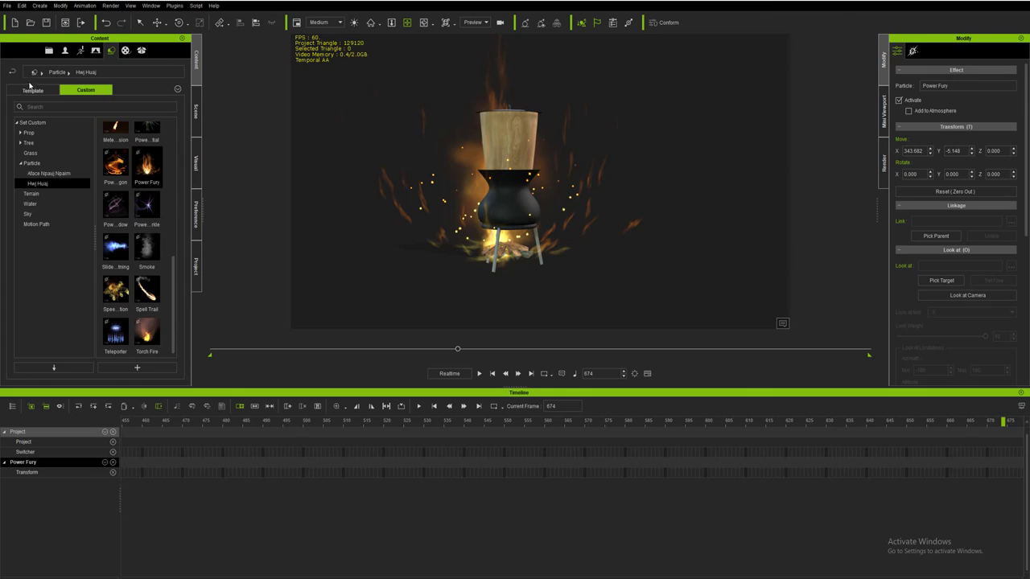
- Add the Butte terrain from Template > Terrain > Height Map_Large
{"action": "left_click", "coordinate": [32, 90]}
{"action": "double_click", "coordinate": [31, 173]}
{"action": "left_click", "coordinate": [34, 184]}
{"action": "left_click", "coordinate": [103, 91]}
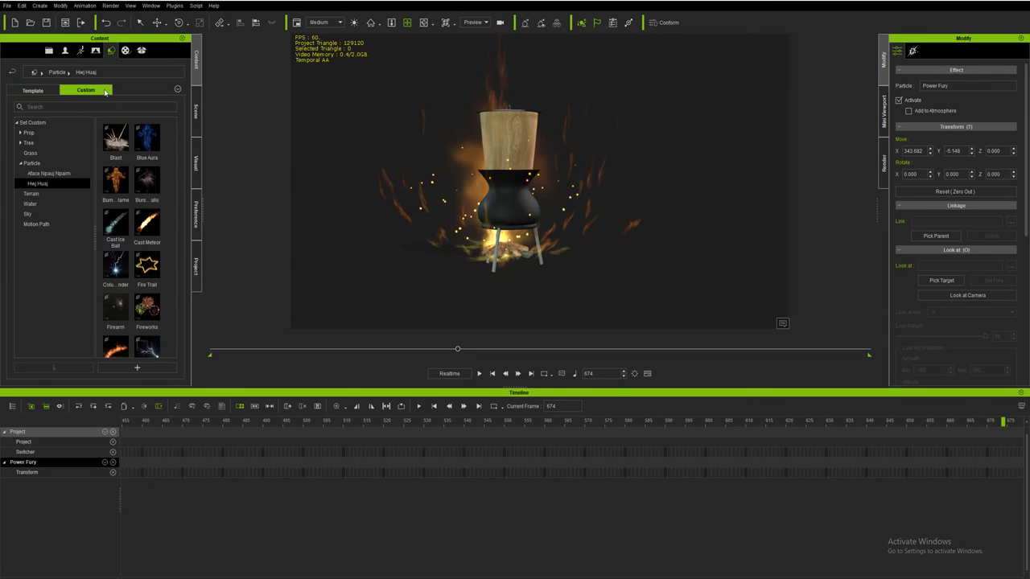
{"action": "left_click", "coordinate": [29, 195]}
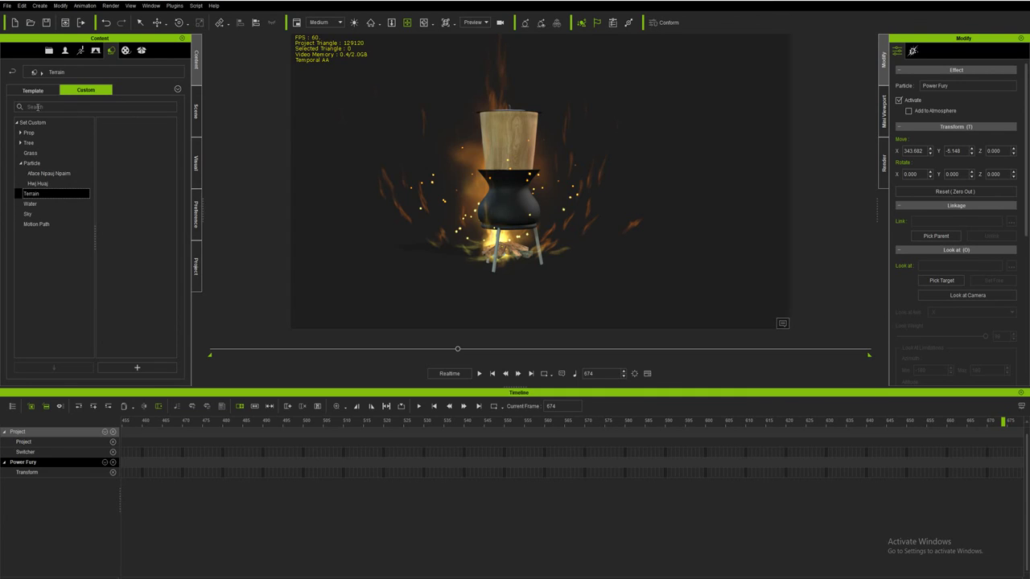
{"action": "left_click", "coordinate": [33, 90]}
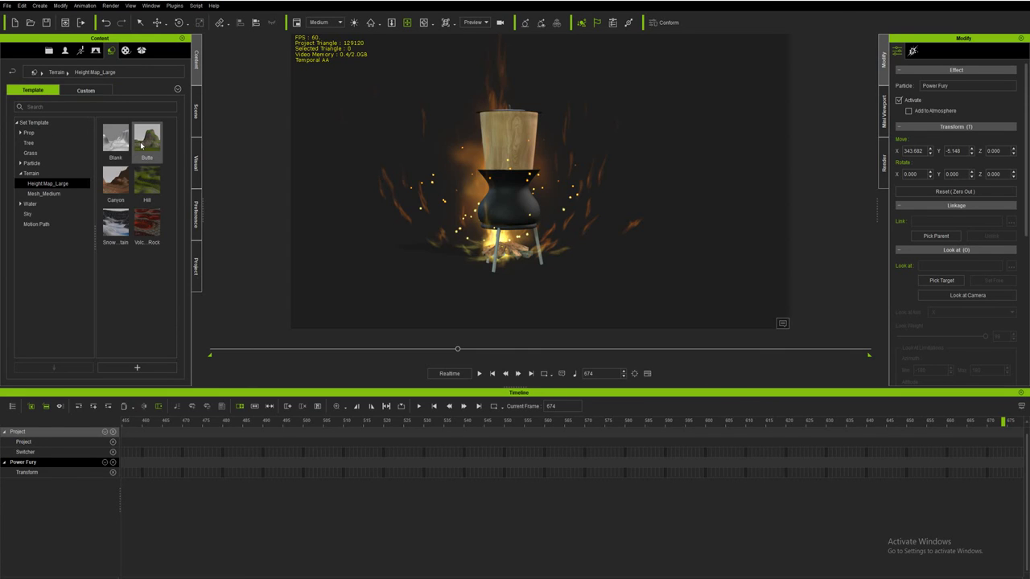
{"action": "double_click", "coordinate": [141, 147]}
{"action": "scroll", "coordinate": [306, 190], "scroll_direction": "down", "scroll_amount": 5}
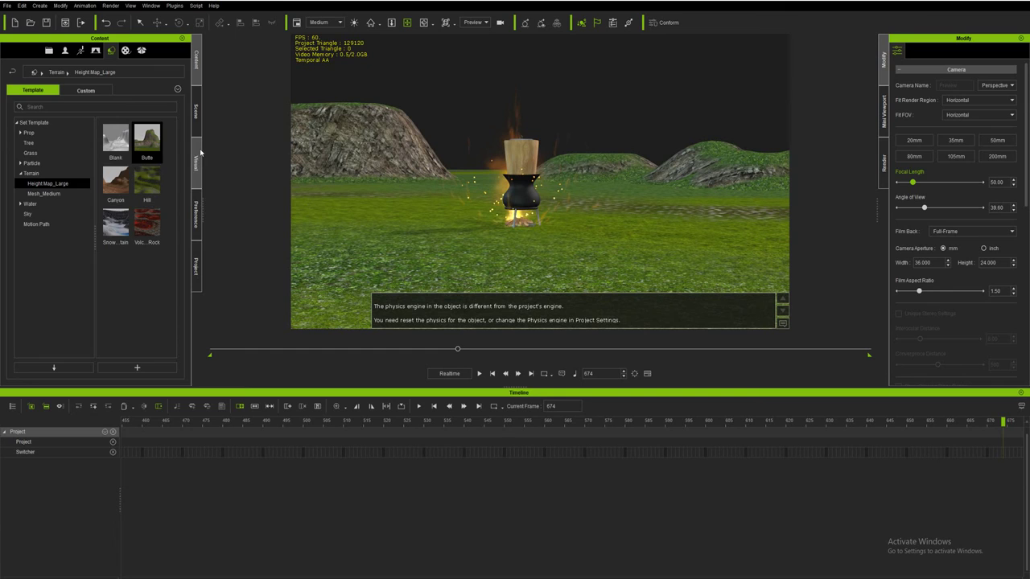
- Glance at the Scene and Visual tabs, then return to the Template content library
{"action": "left_click", "coordinate": [197, 113]}
{"action": "left_click", "coordinate": [198, 161]}
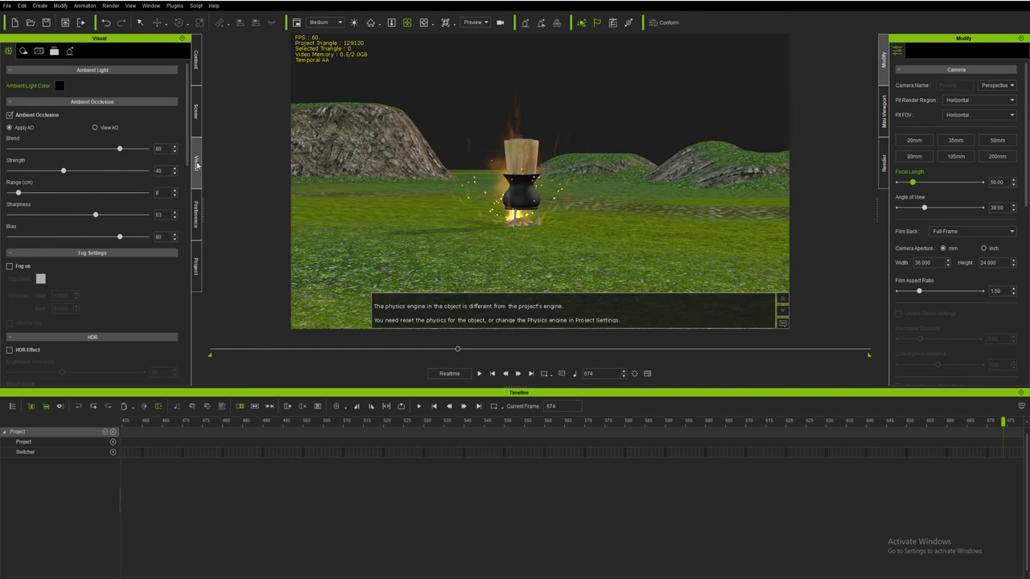
{"action": "left_click", "coordinate": [199, 71]}
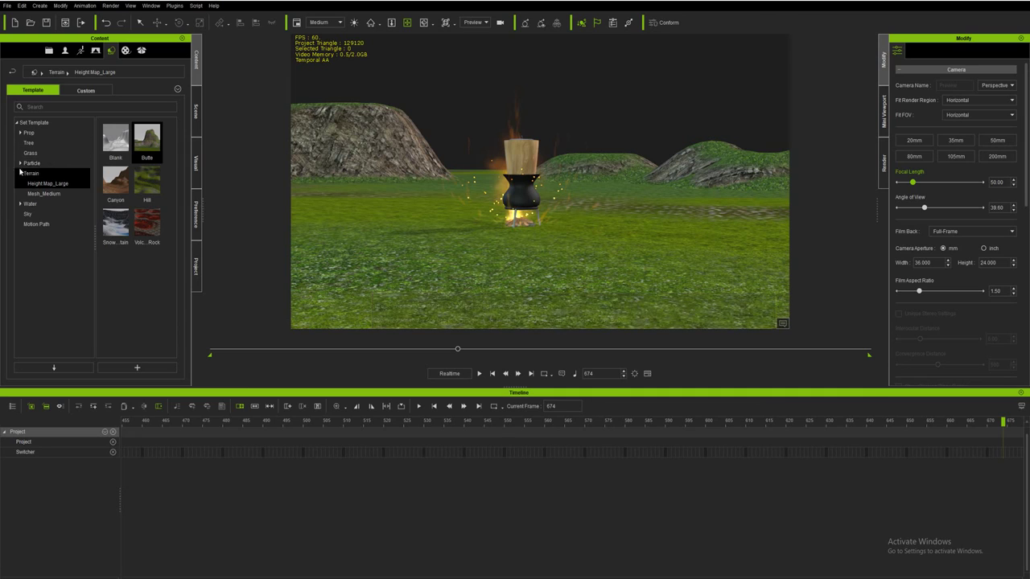
{"action": "left_click", "coordinate": [24, 216]}
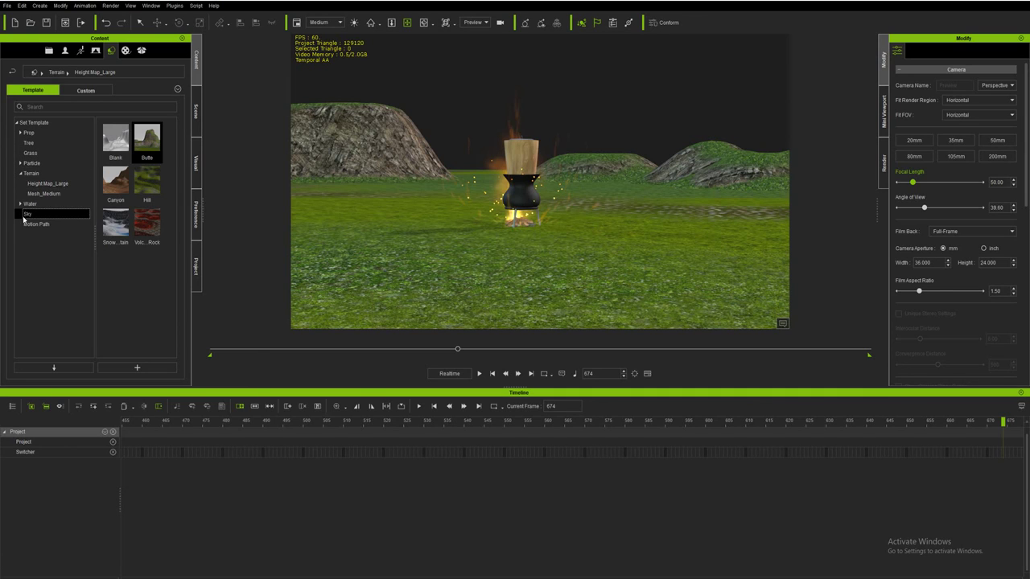
- Apply the fifth clear sky template and orbit the camera to show more sky
{"action": "double_click", "coordinate": [125, 224]}
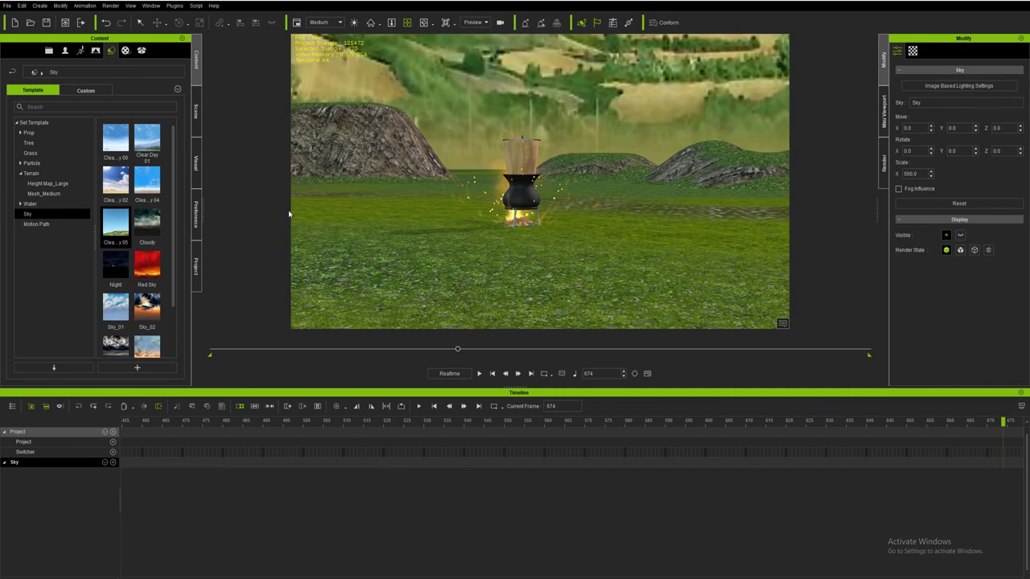
{"action": "scroll", "coordinate": [513, 213], "scroll_direction": "up", "scroll_amount": 5}
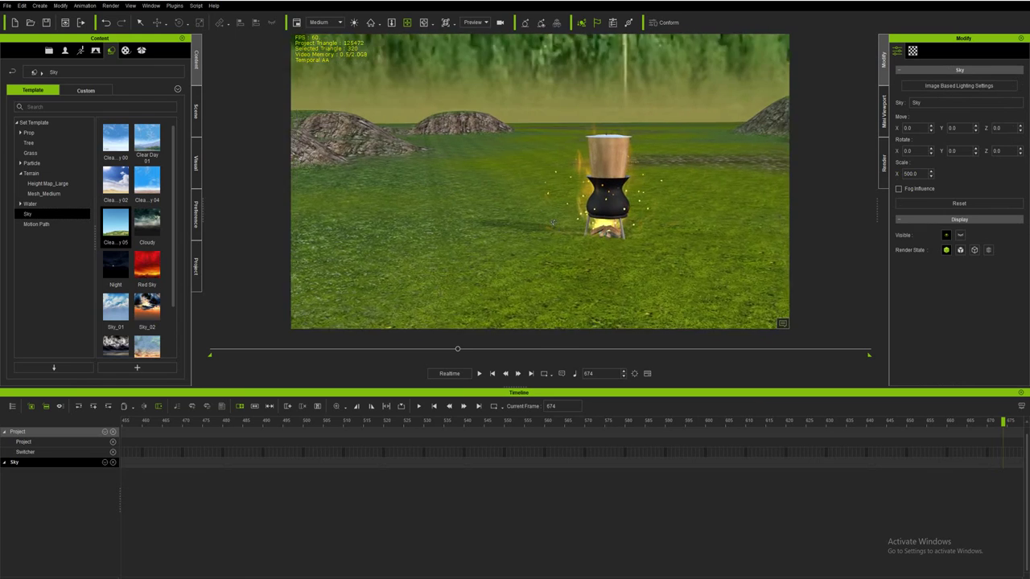
{"action": "right_click_drag", "start_coordinate": [513, 212], "coordinate": [515, 194]}
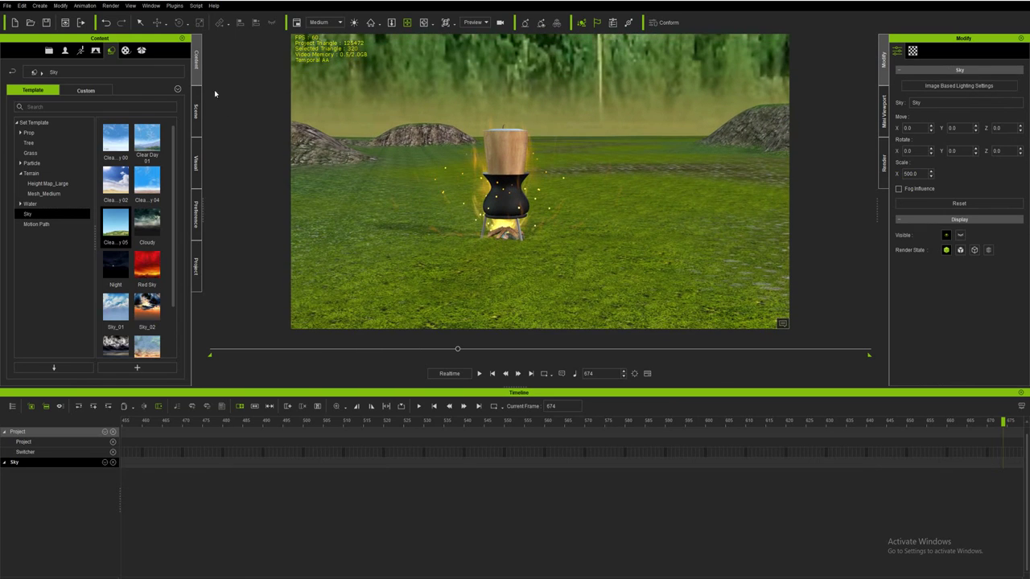
{"action": "left_click", "coordinate": [66, 52]}
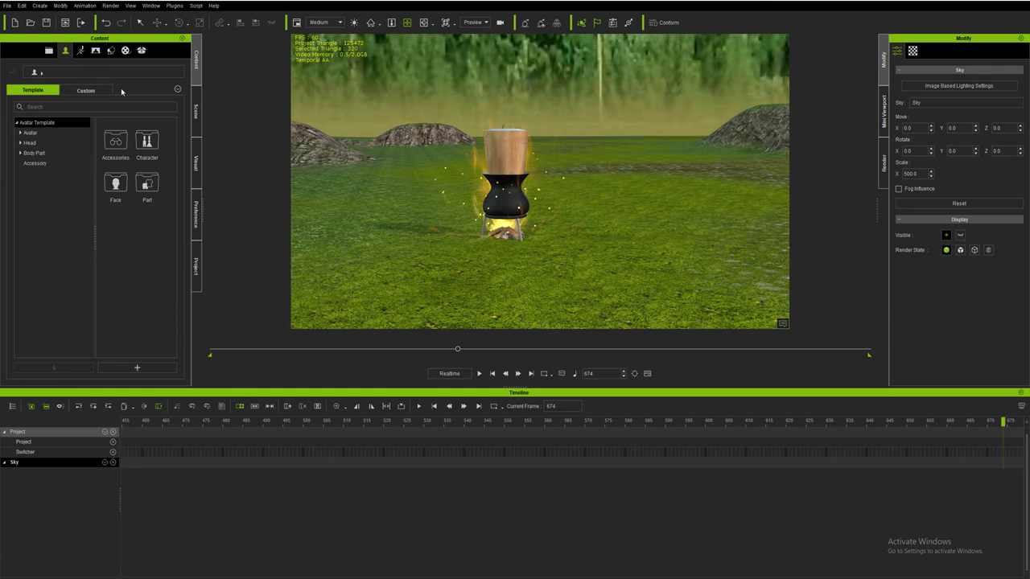
- Drag the custom Lub Cev 23-1 avatar from Custom > Avatar onto the grass beside the pot
{"action": "left_click", "coordinate": [196, 110]}
{"action": "left_click", "coordinate": [194, 69]}
{"action": "left_click", "coordinate": [87, 90]}
{"action": "left_click", "coordinate": [86, 122]}
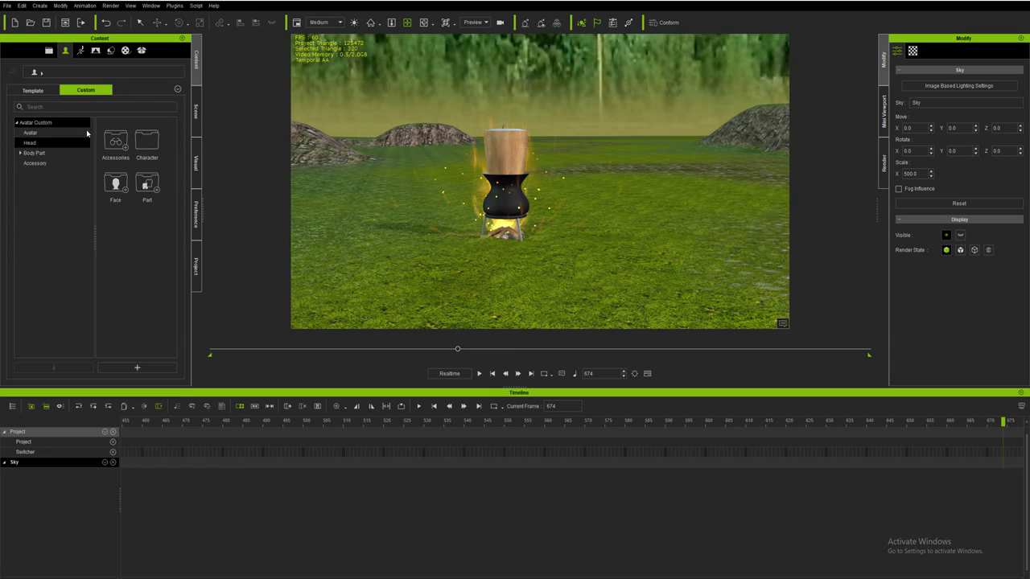
{"action": "left_click", "coordinate": [32, 133]}
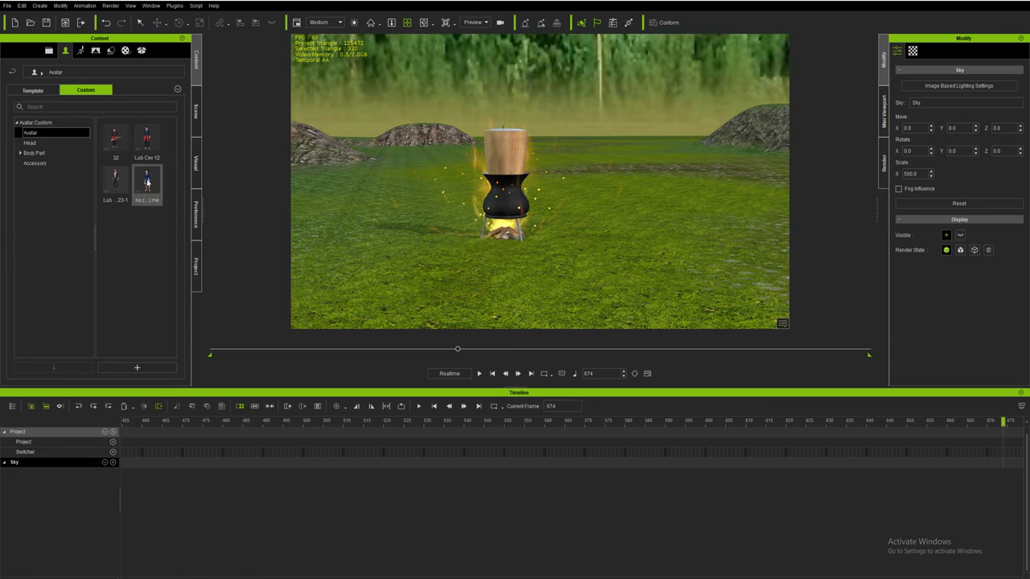
{"action": "left_click_drag", "start_coordinate": [115, 182], "coordinate": [464, 227]}
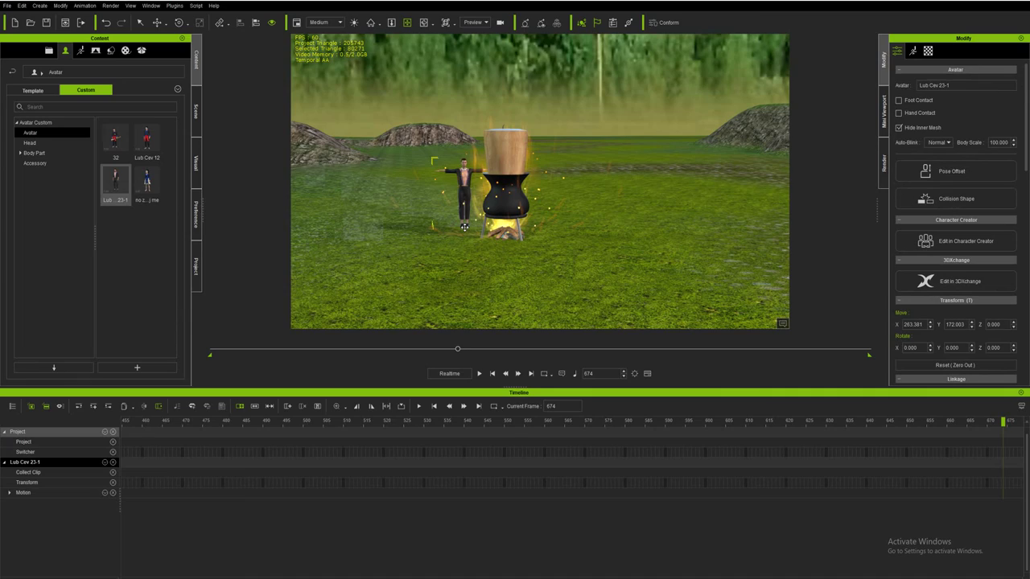
- Frame the pot and character side by side, then replay the animation, stopping at frame 82
{"action": "right_click_drag", "start_coordinate": [361, 200], "coordinate": [555, 254]}
{"action": "mouse_move", "coordinate": [635, 263]}
{"action": "right_mouse_down"}
{"action": "mouse_move", "coordinate": [496, 236]}
{"action": "mouse_move", "coordinate": [563, 257]}
{"action": "right_mouse_up"}
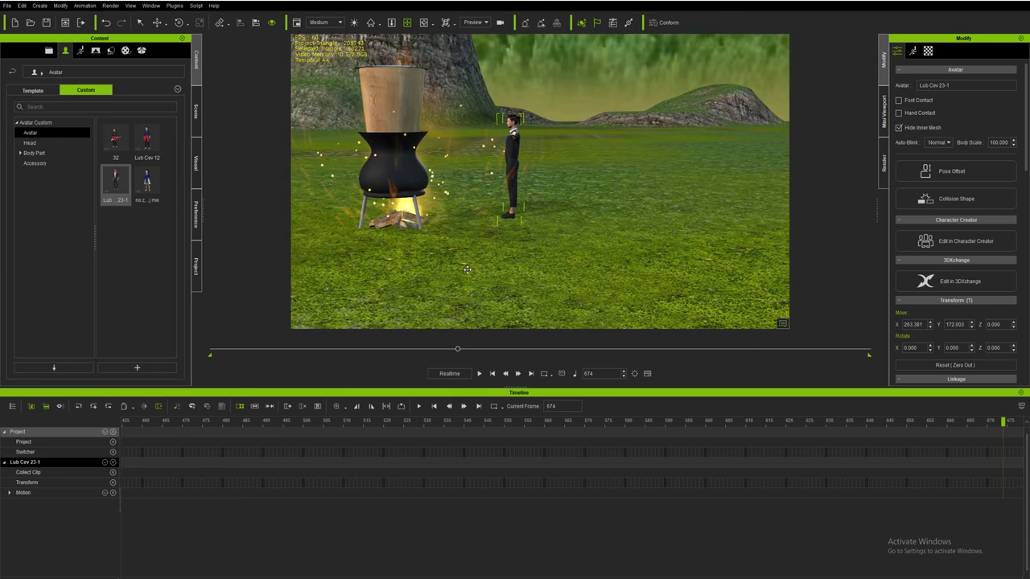
{"action": "right_click_drag", "start_coordinate": [378, 310], "coordinate": [477, 298]}
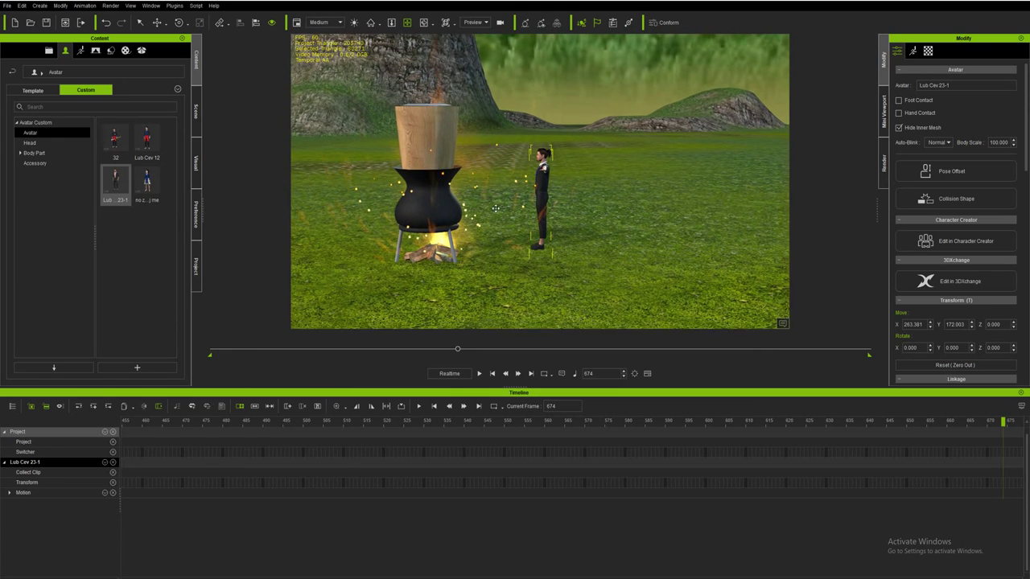
{"action": "left_click_drag", "start_coordinate": [458, 350], "coordinate": [286, 351]}
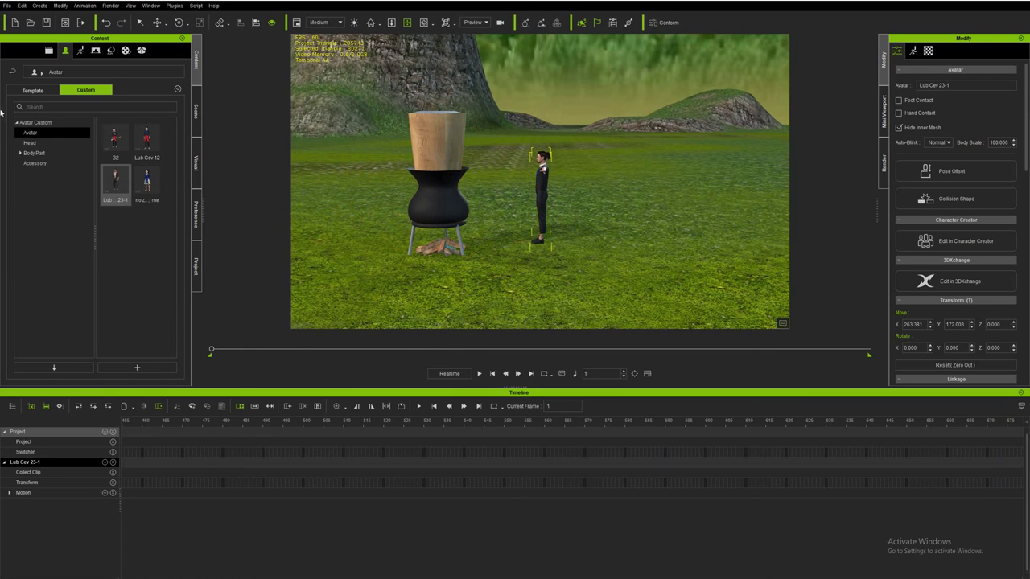
{"action": "key", "text": "space"}
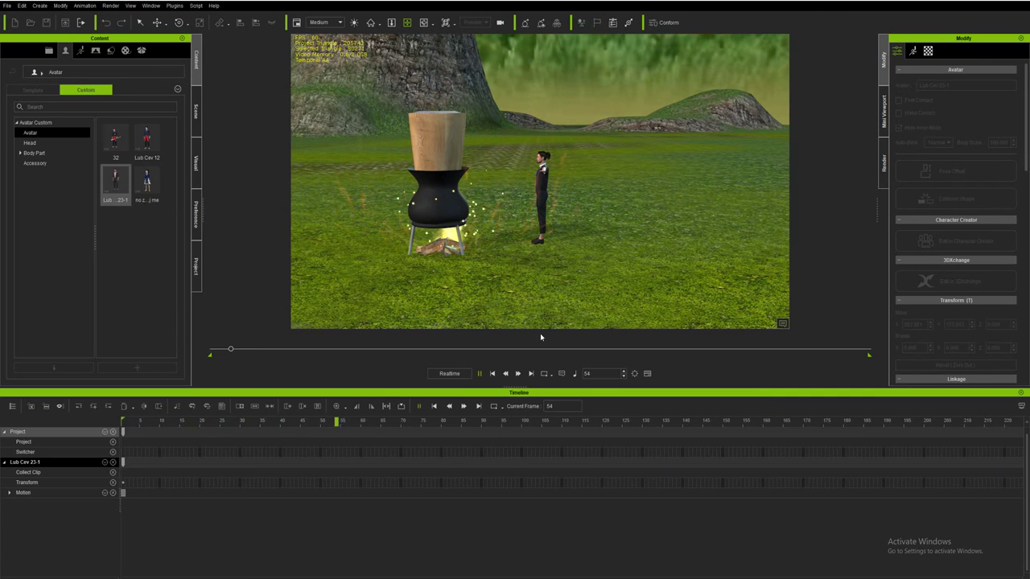
{"action": "key", "text": "space"}
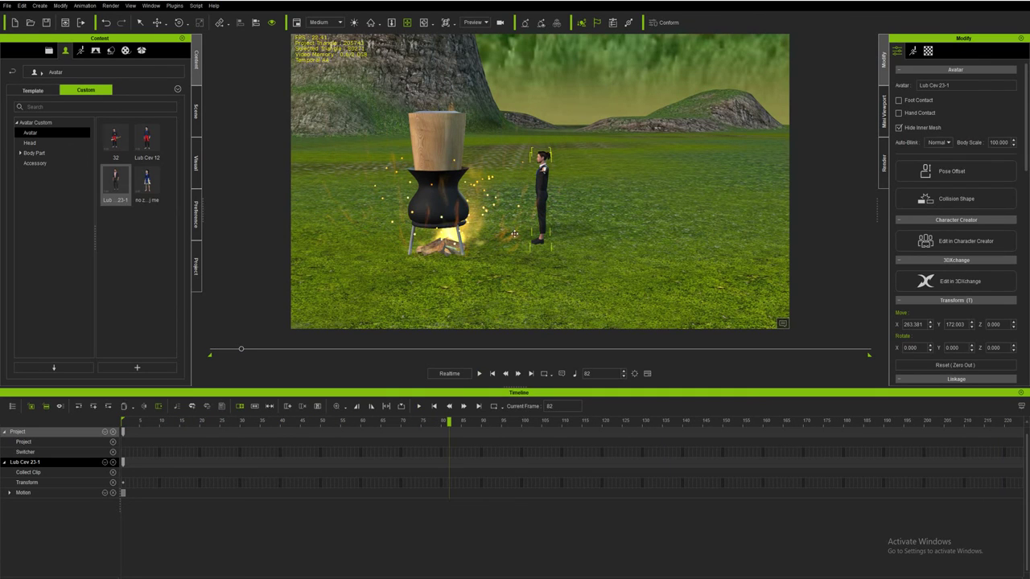